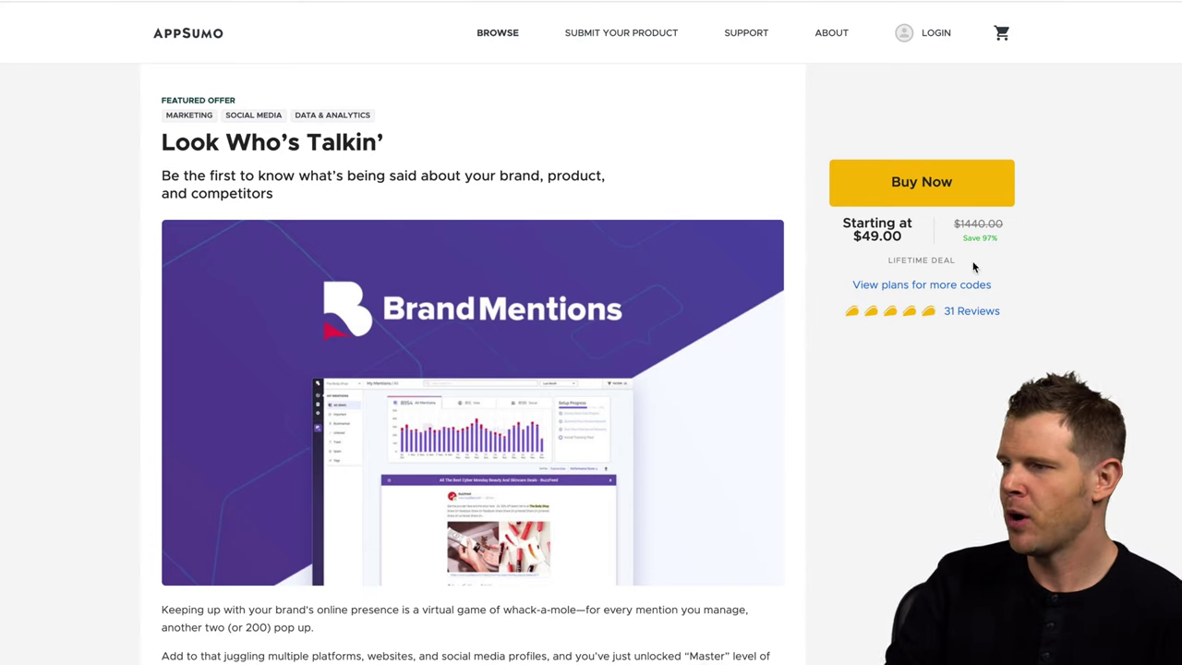
- Jump to the Plans and Features section comparing the $49 Single and $98 Double plans
click(951, 286)
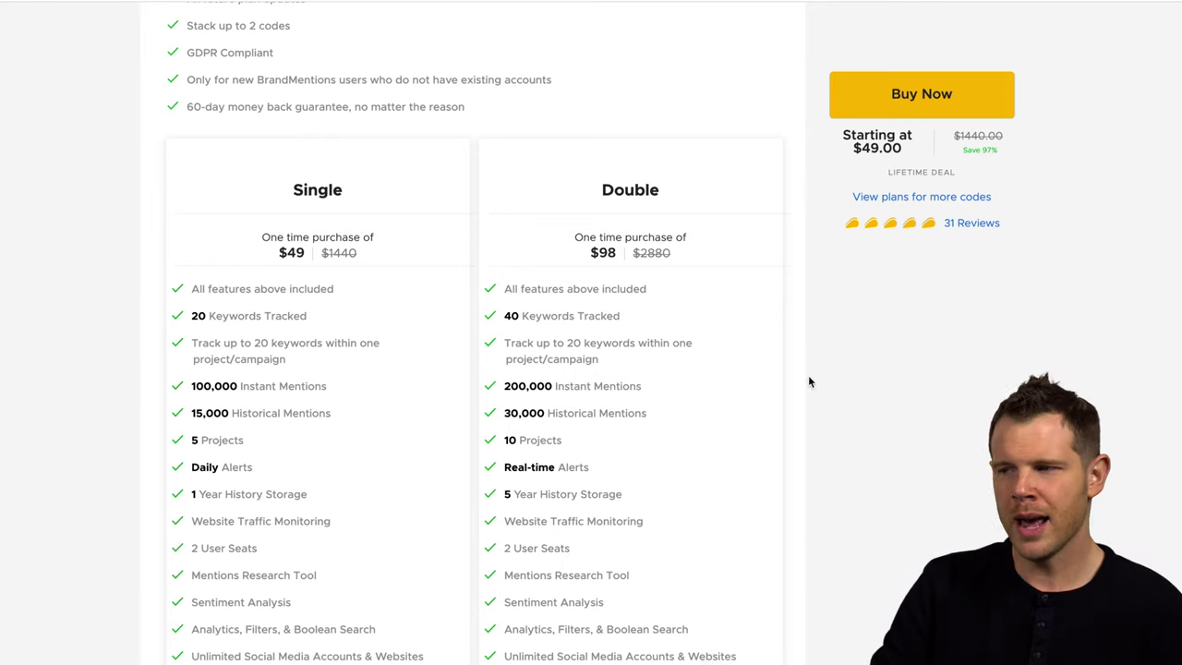
scroll(404, 369, down, 1)
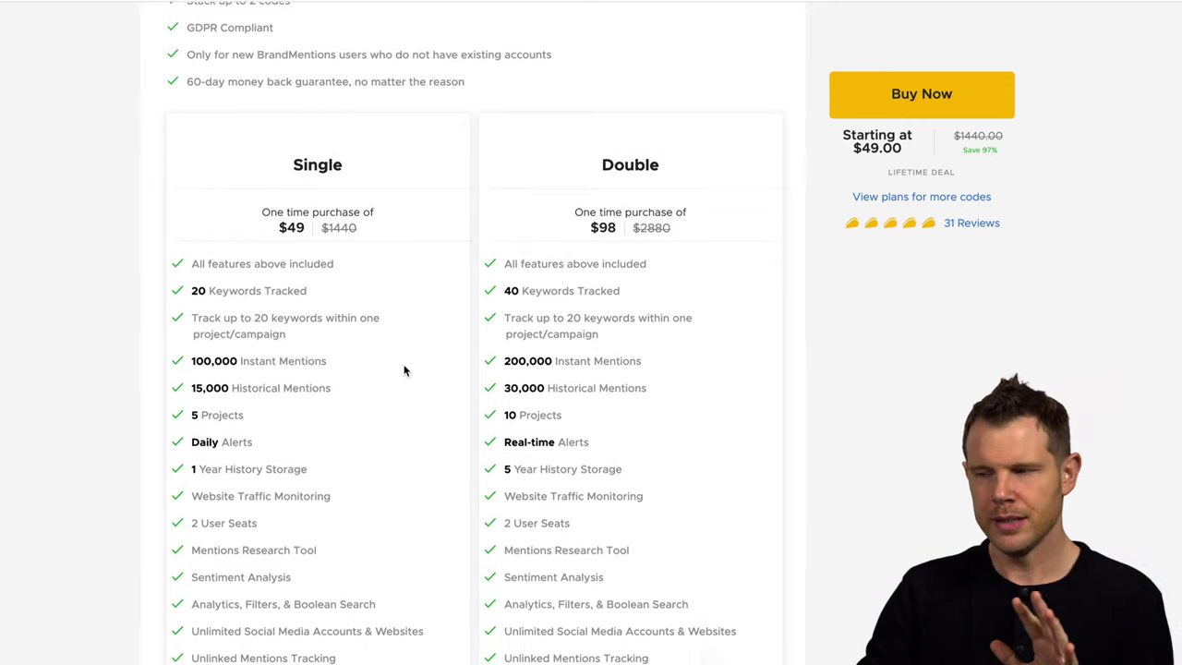
scroll(404, 373, down, 2)
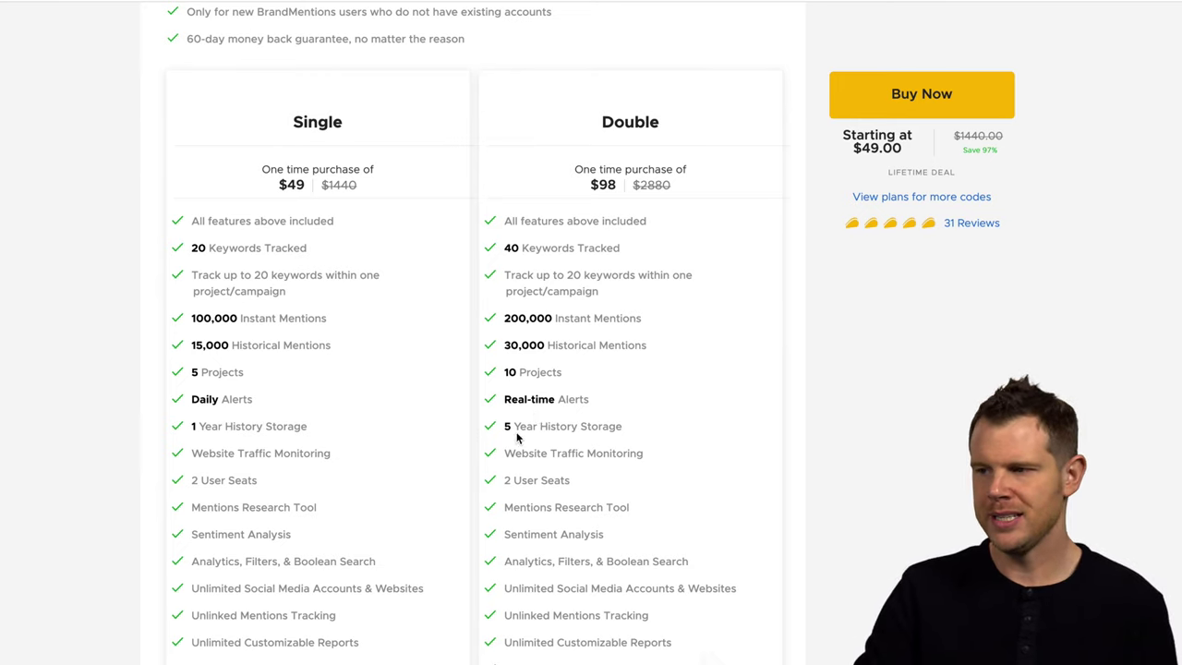
- Highlight the Double plan's extra Whitelabel Reports and Data Export features
scroll(519, 428, down, 1)
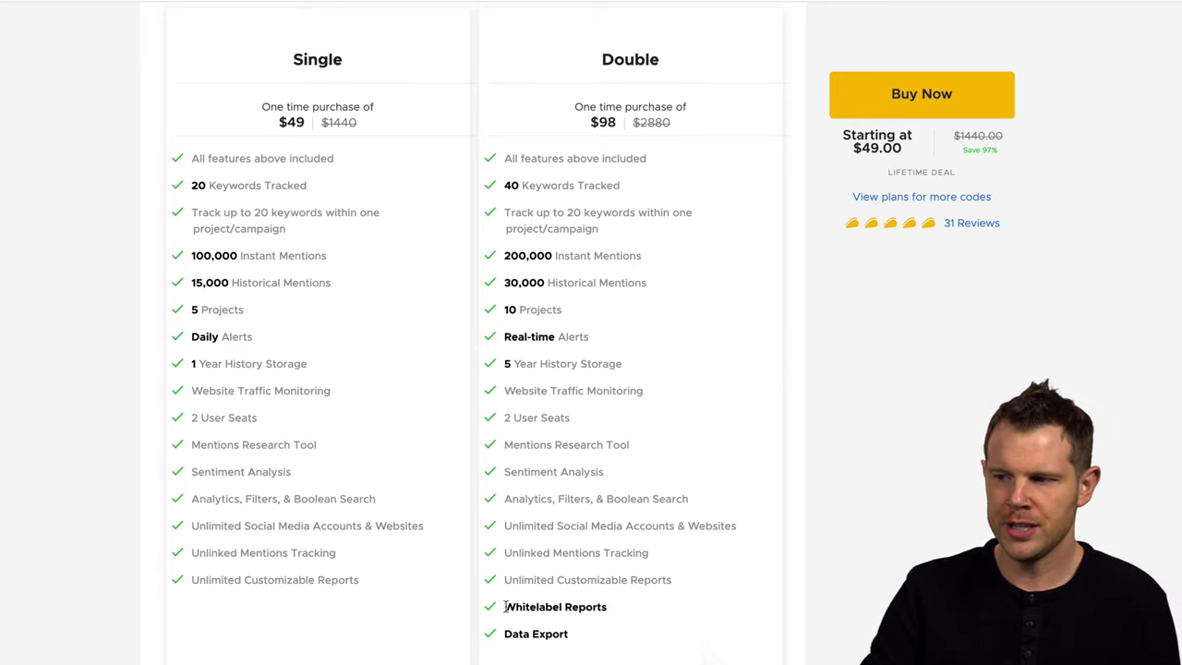
drag(506, 607, 633, 611)
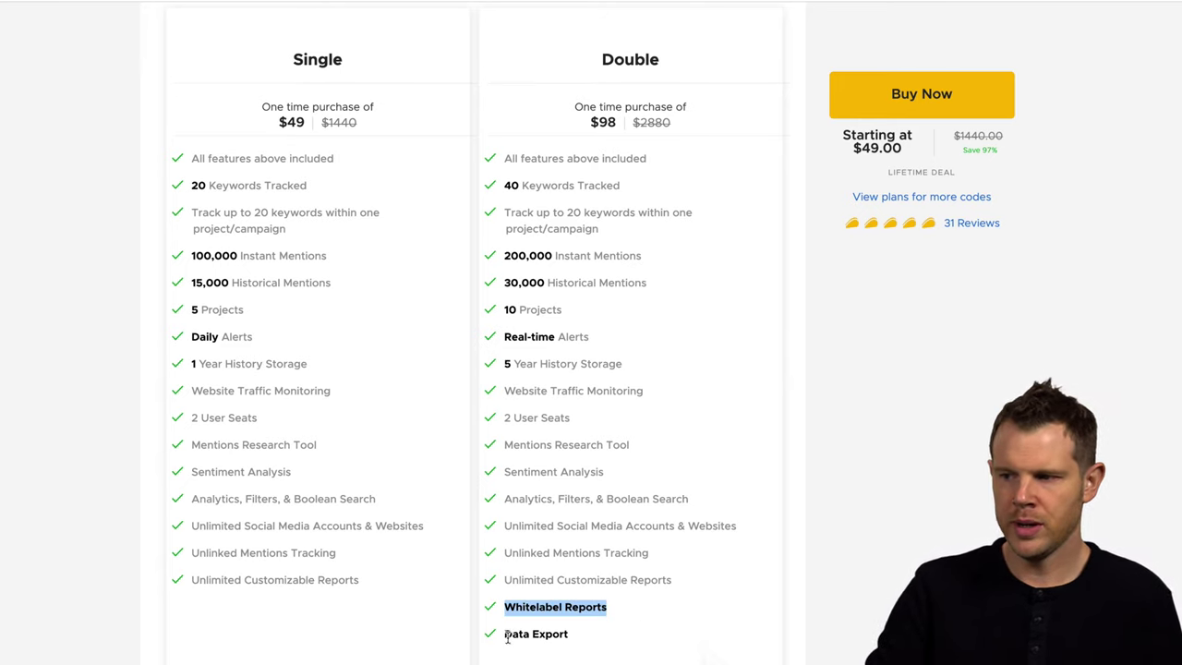
drag(506, 636, 585, 636)
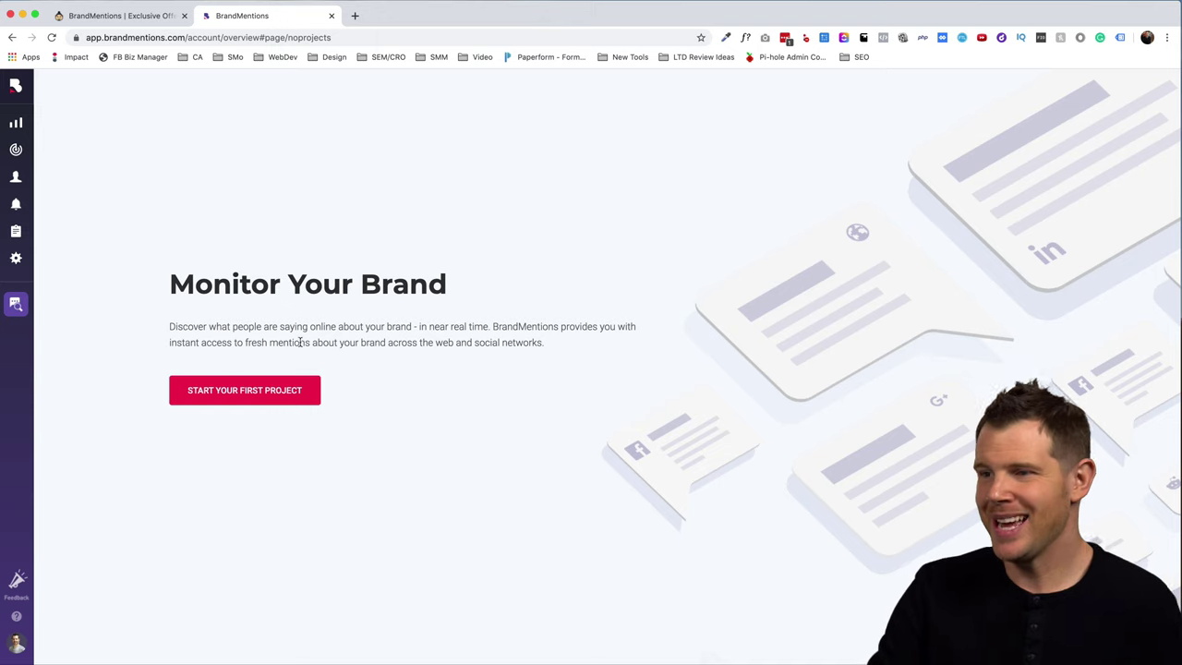
- Start the first project with the keyword 'That LTD Life' and continue to Sites & Social Accounts
click(277, 395)
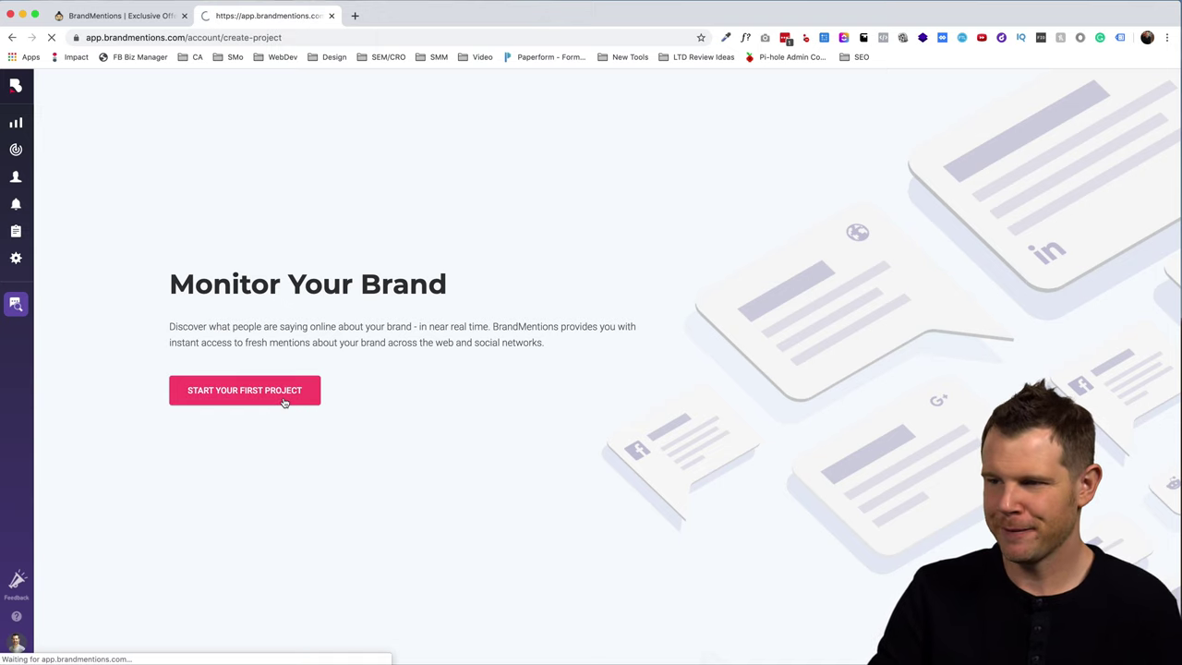
text(That)
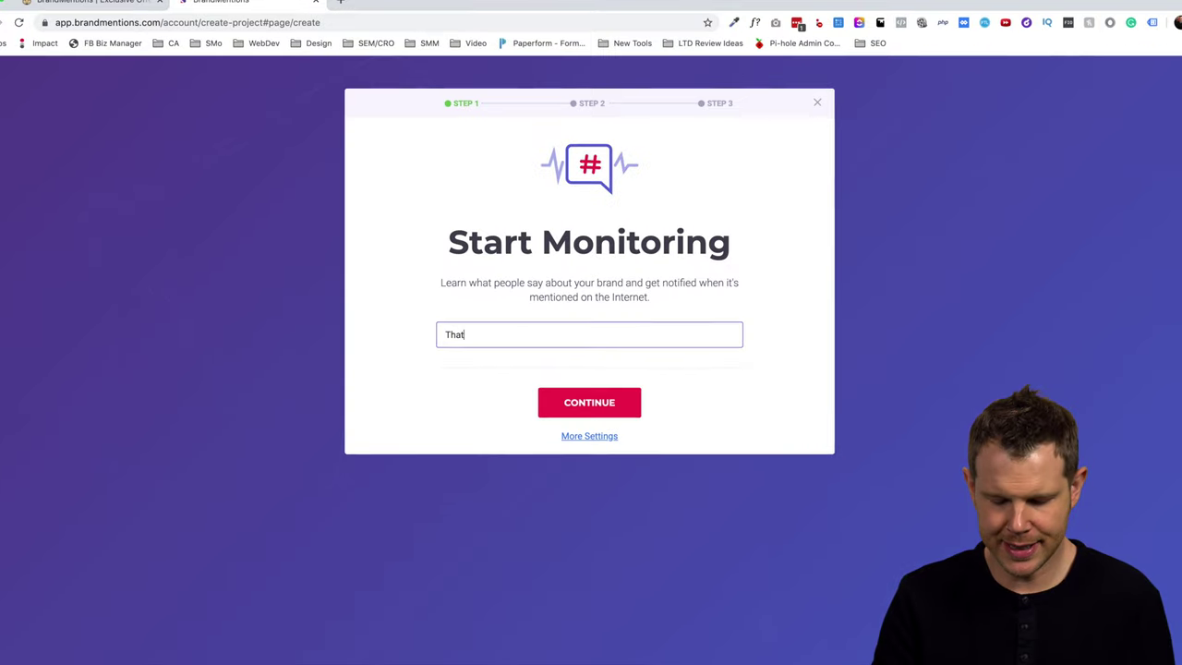
text( LTD)
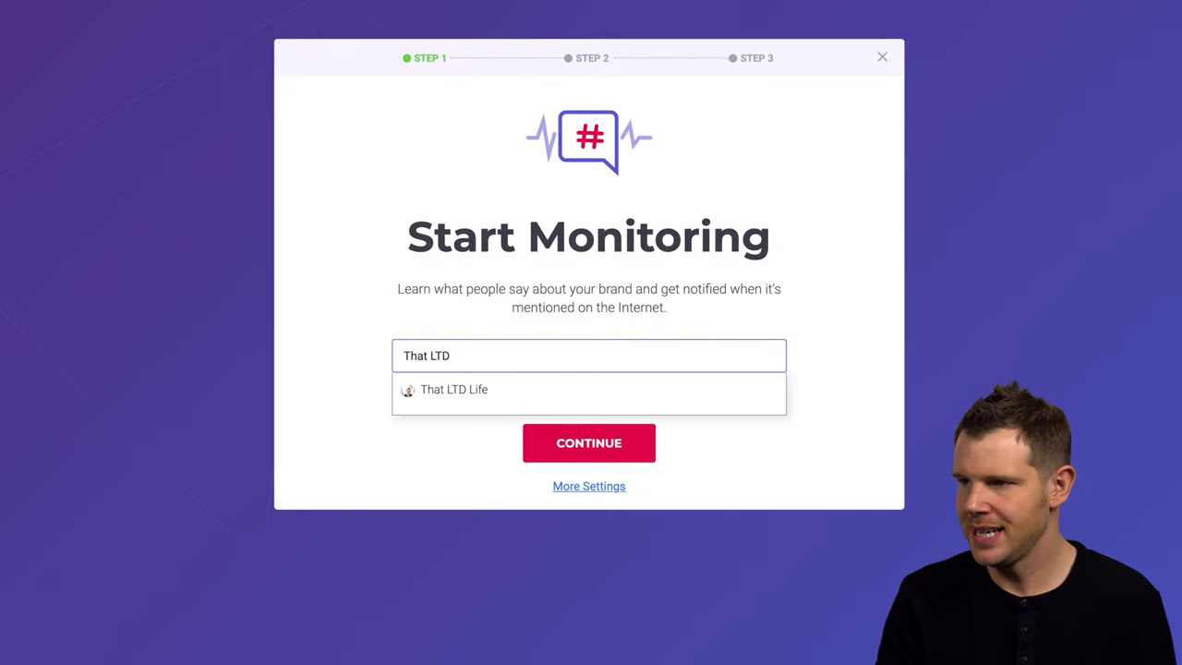
click(466, 391)
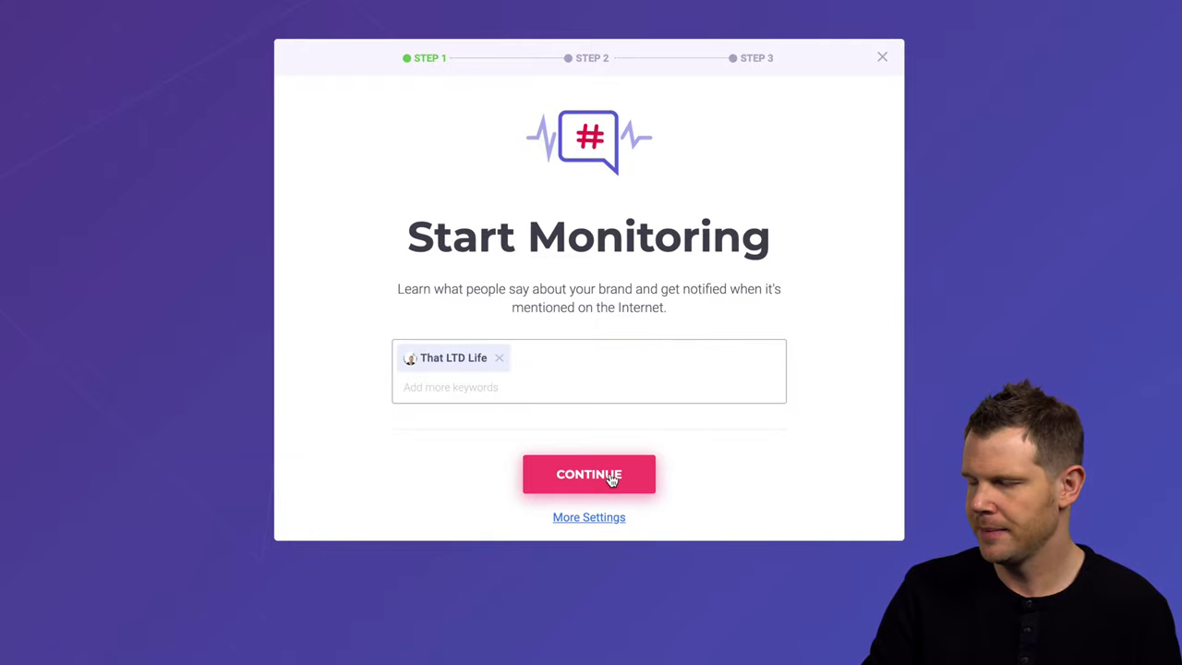
click(612, 481)
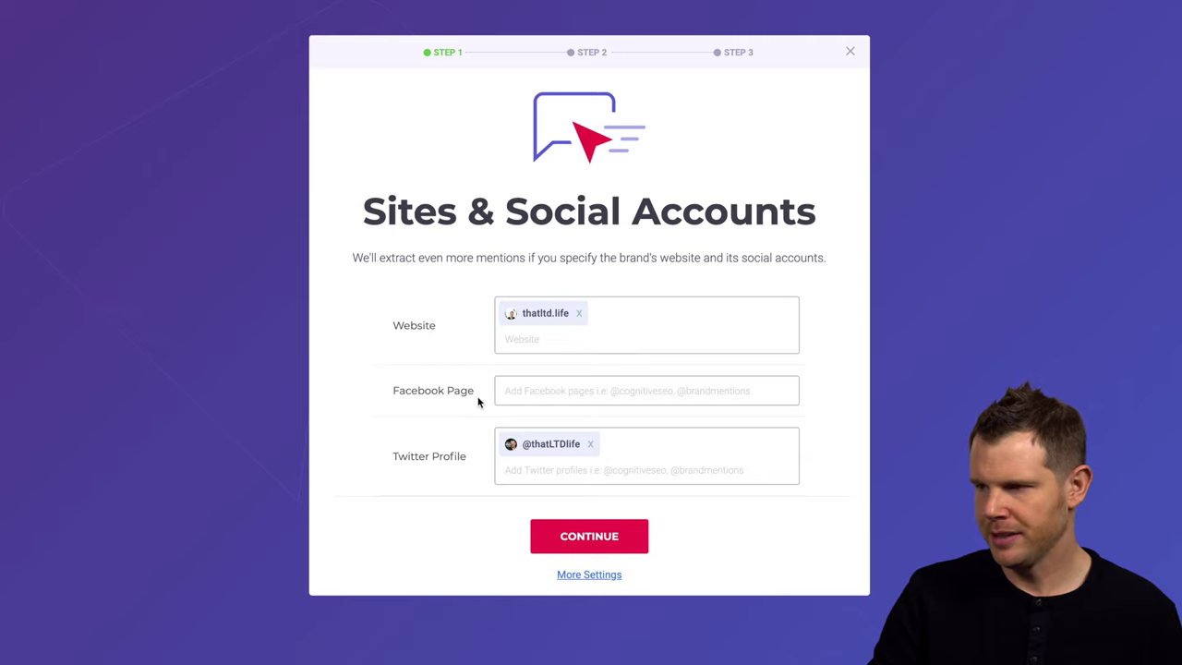
- Enter the brand's Facebook page handle and continue to the Market to Monitor step
click(509, 392)
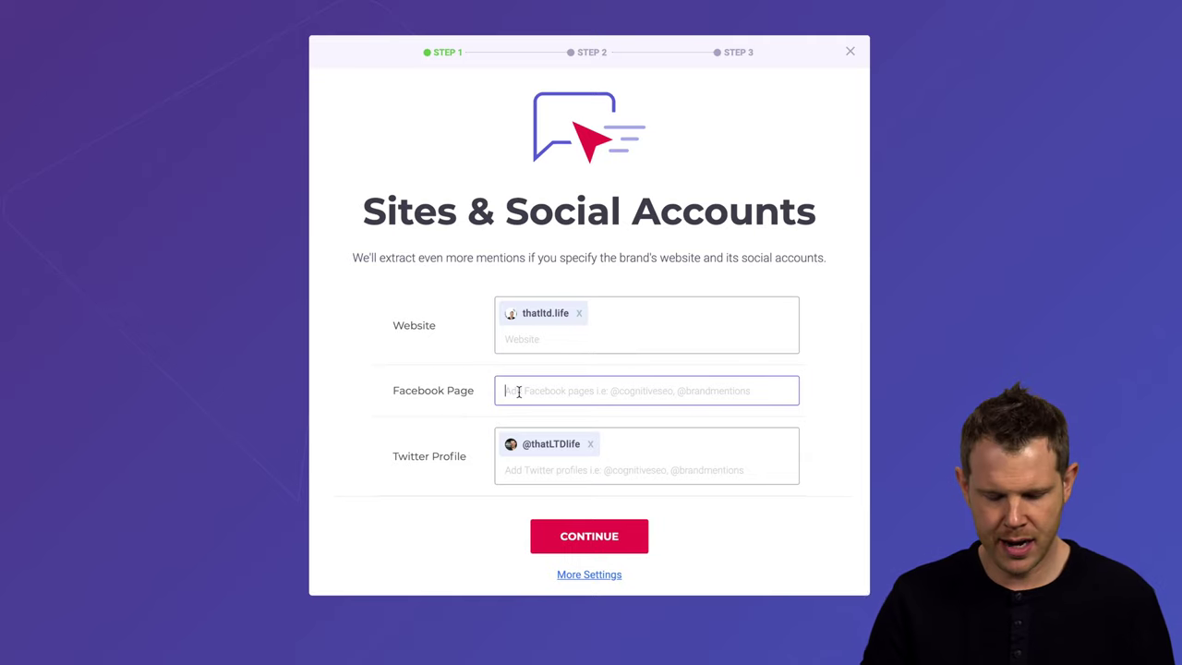
text(@thatltdlife)
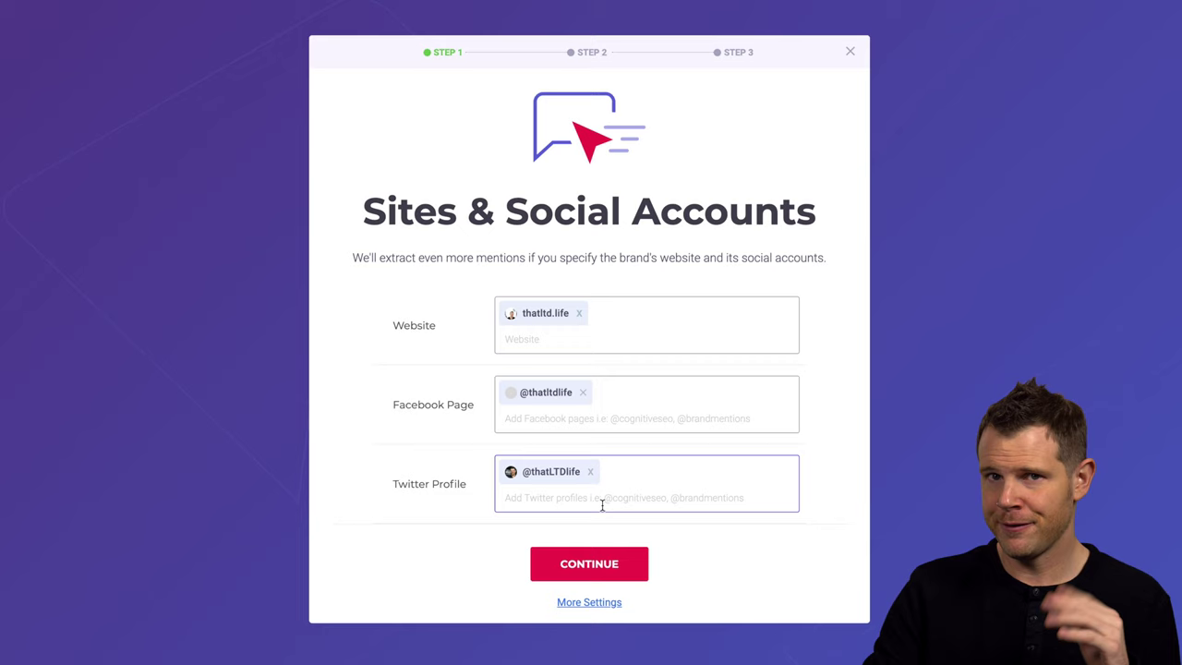
click(615, 565)
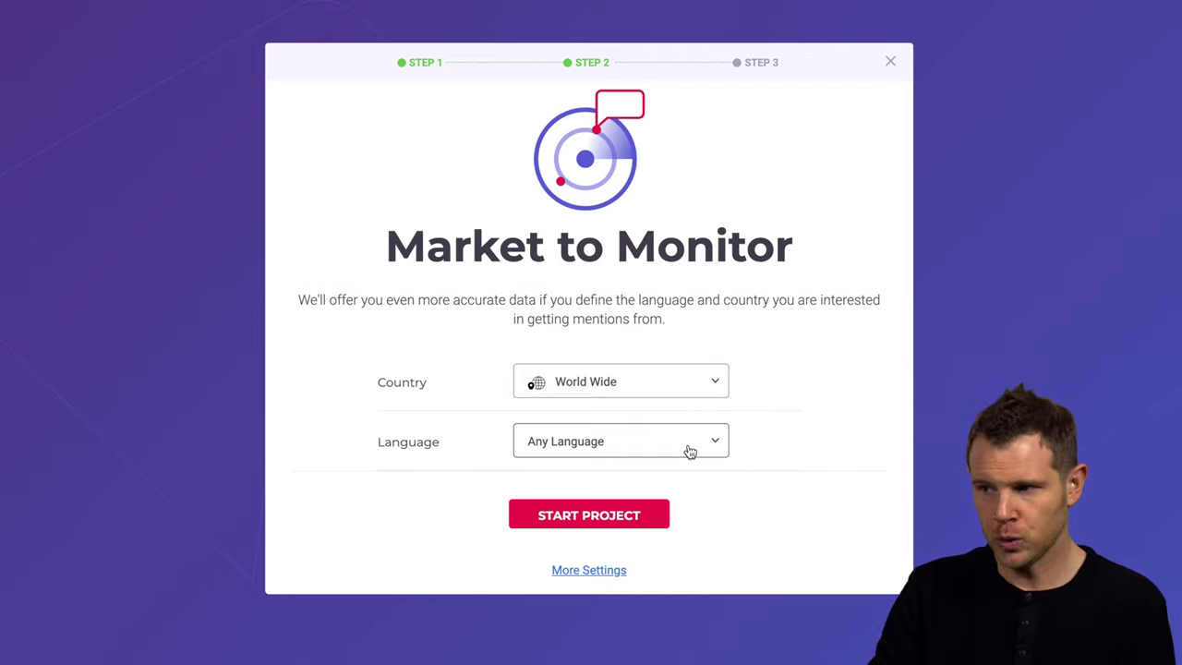
click(712, 391)
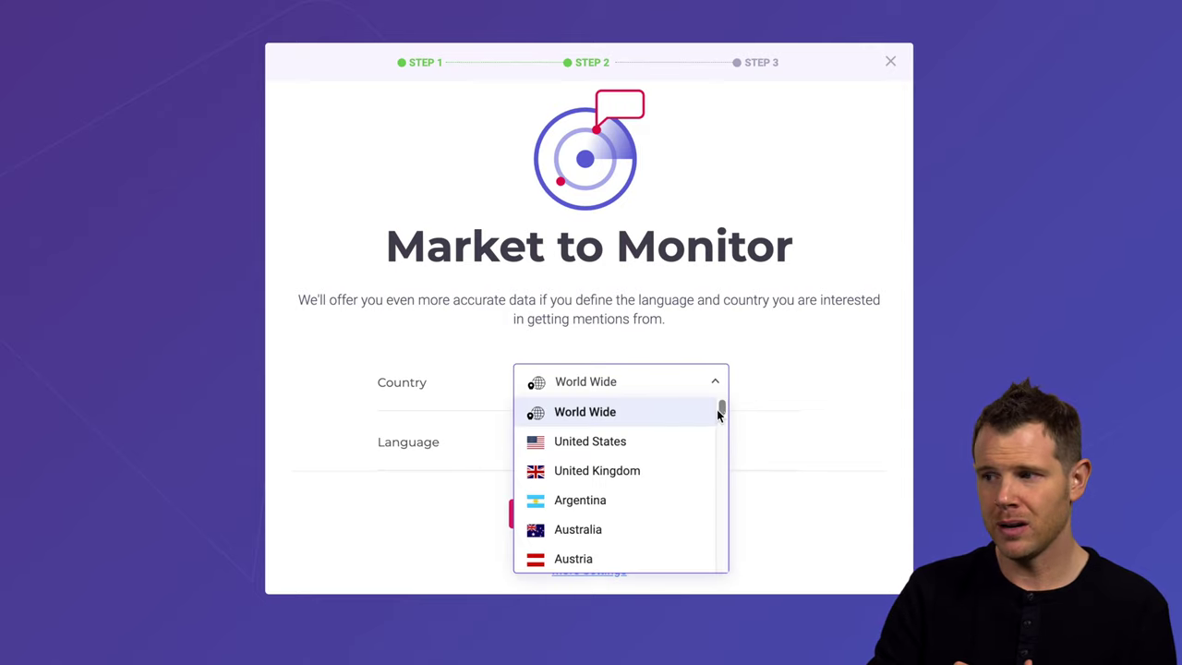
drag(722, 408, 747, 549)
click(720, 443)
click(718, 352)
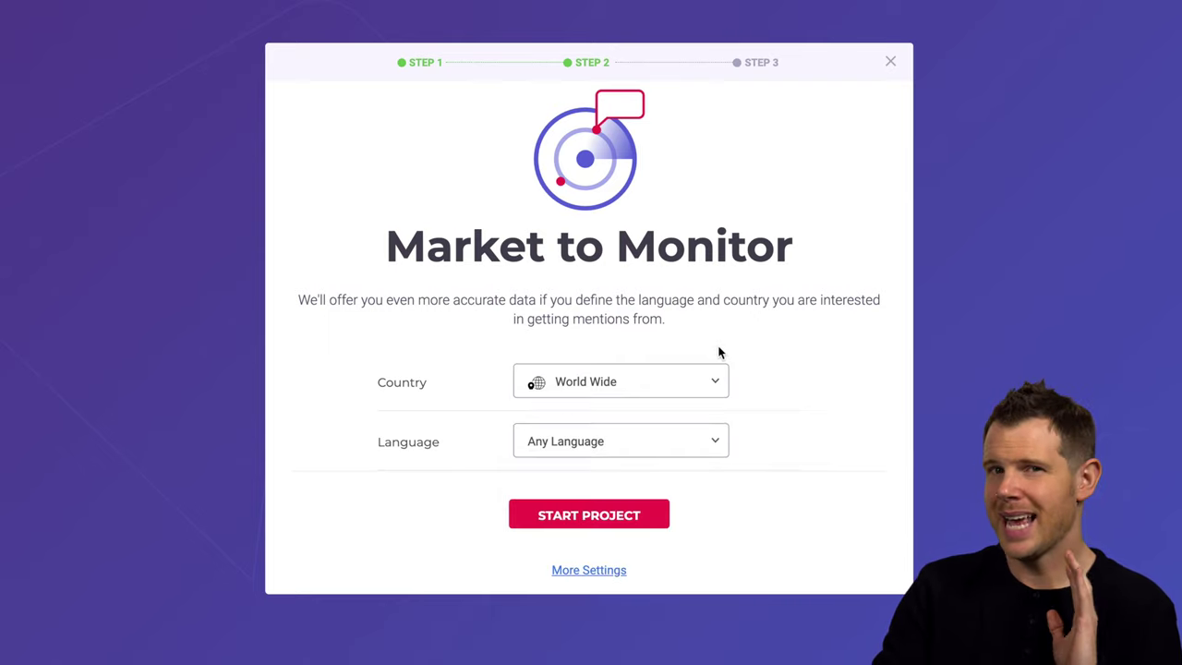
click(625, 379)
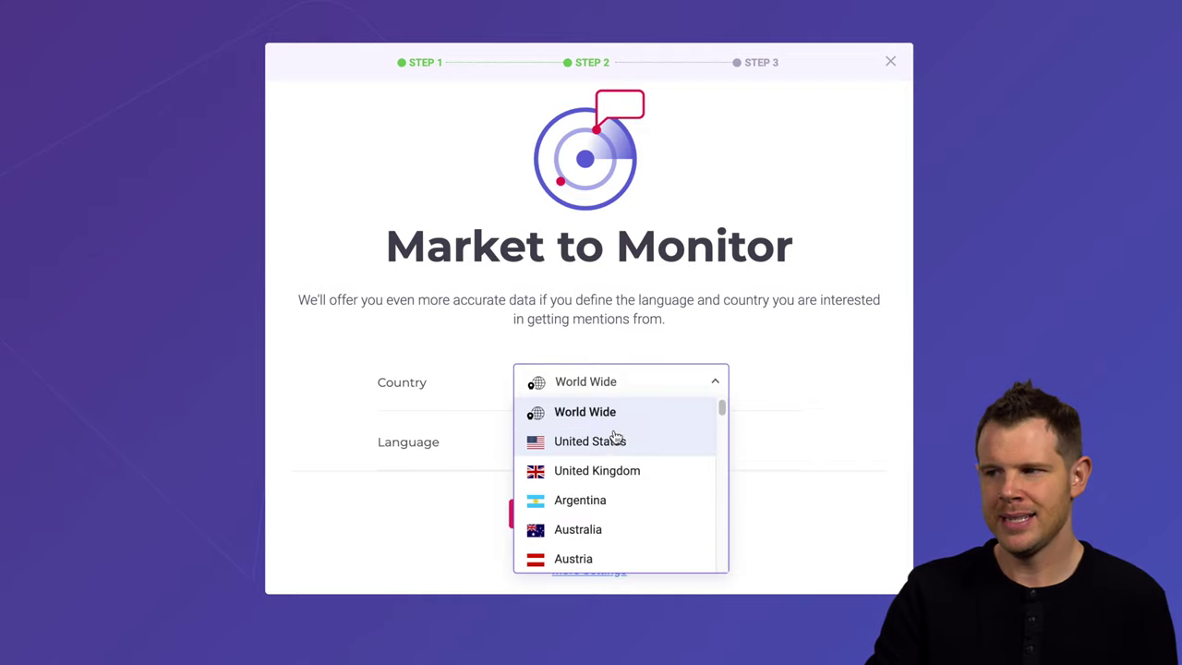
click(626, 443)
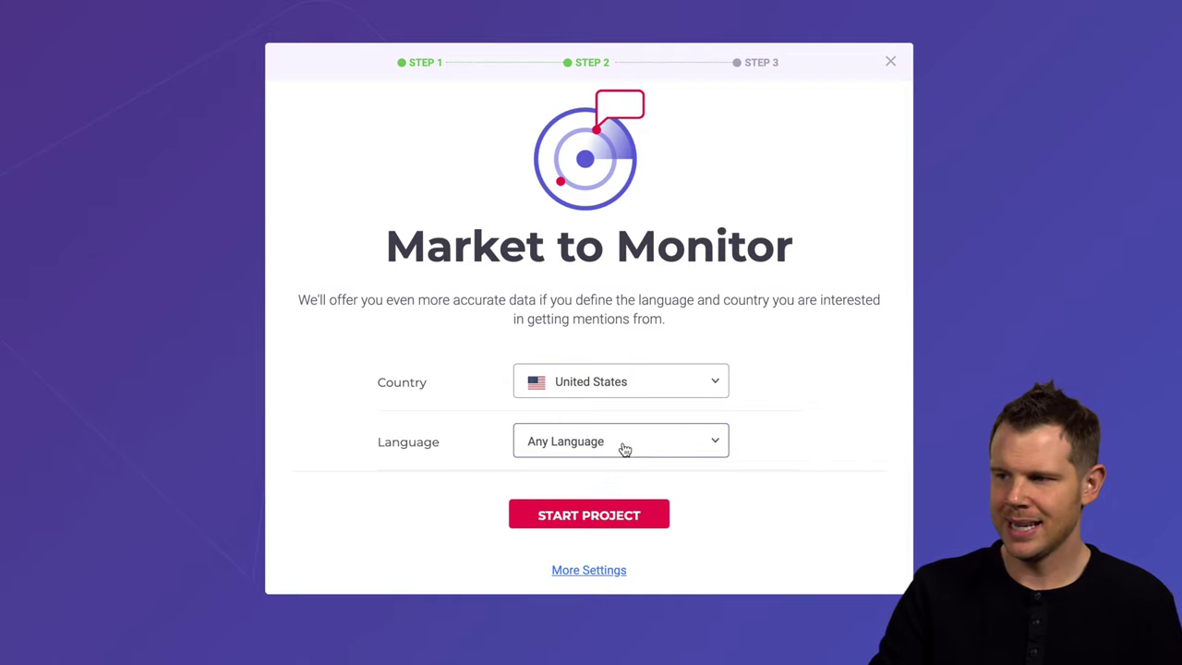
click(661, 386)
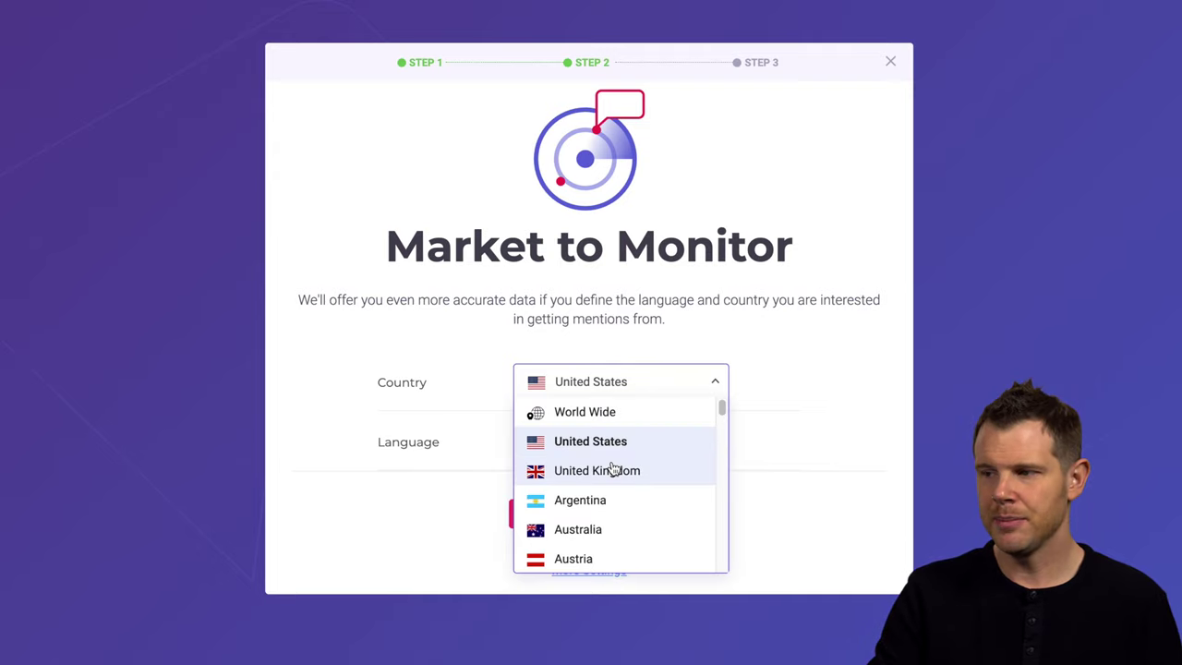
click(616, 470)
click(670, 383)
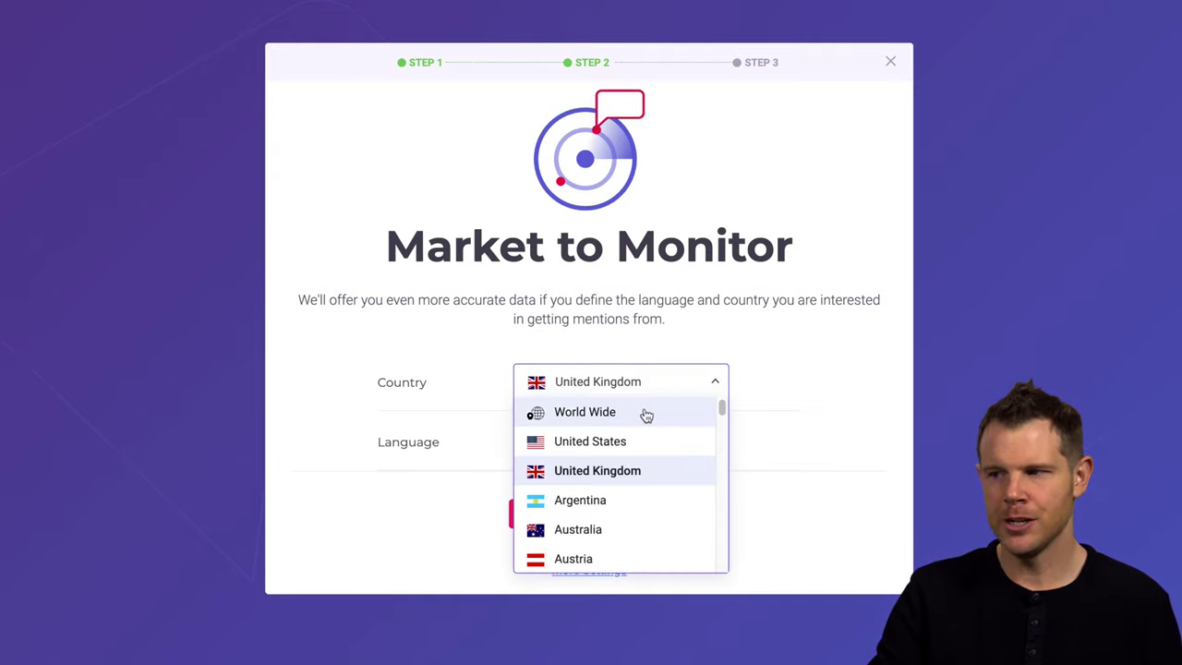
click(644, 412)
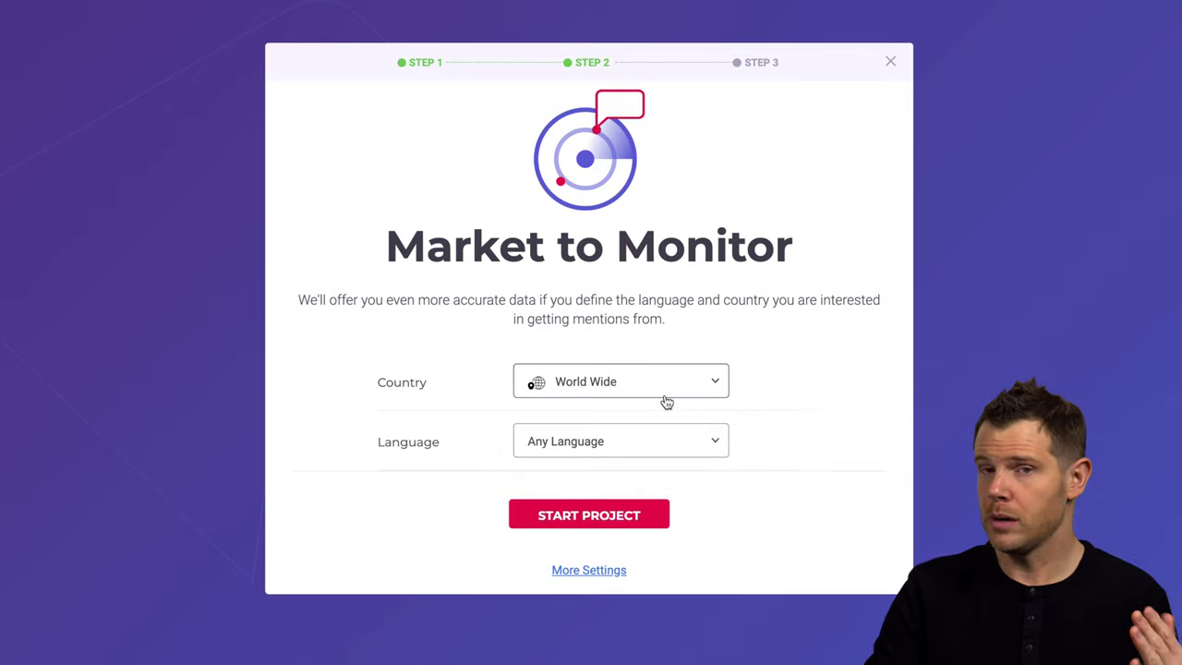
click(634, 450)
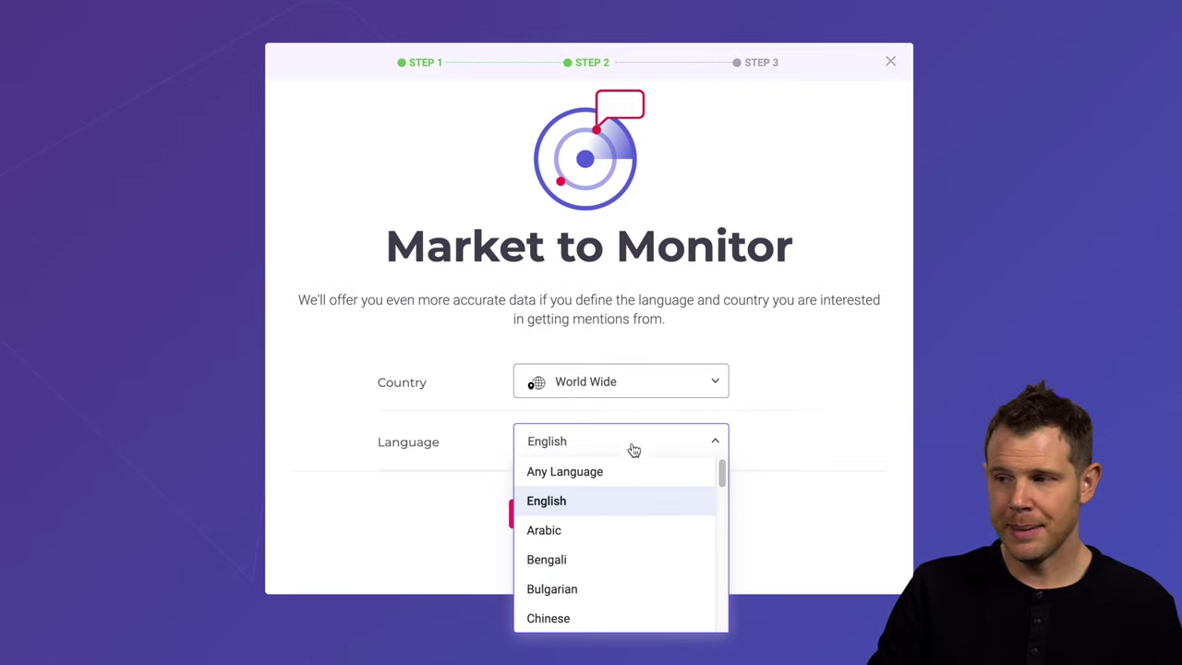
click(599, 506)
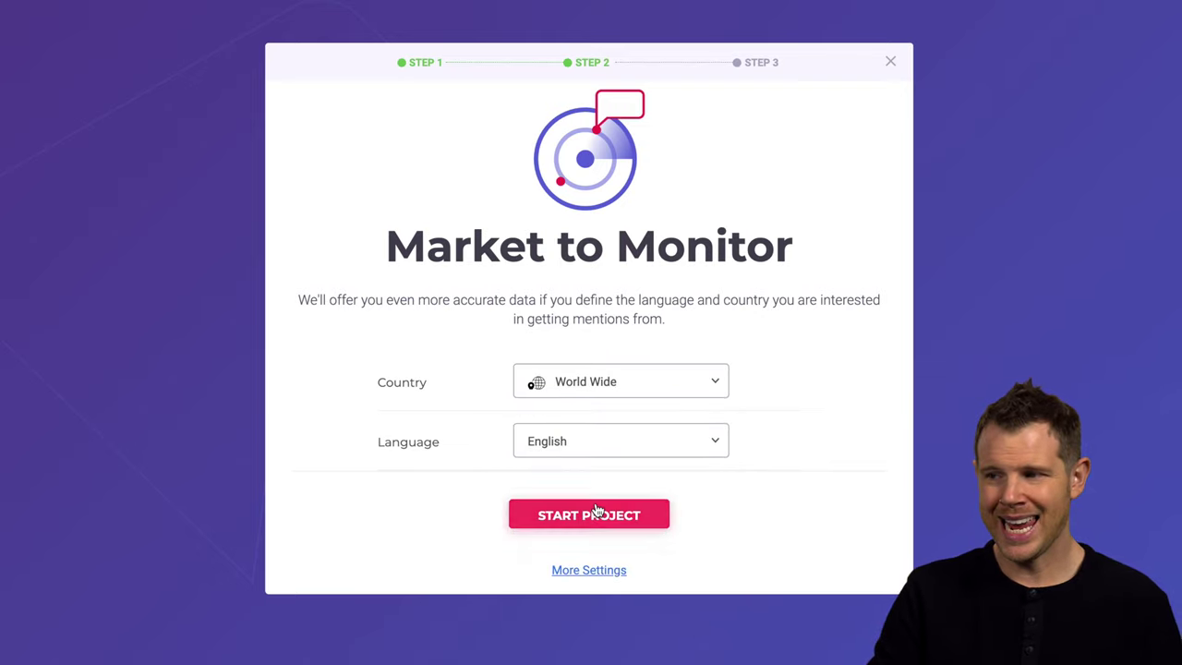
click(614, 445)
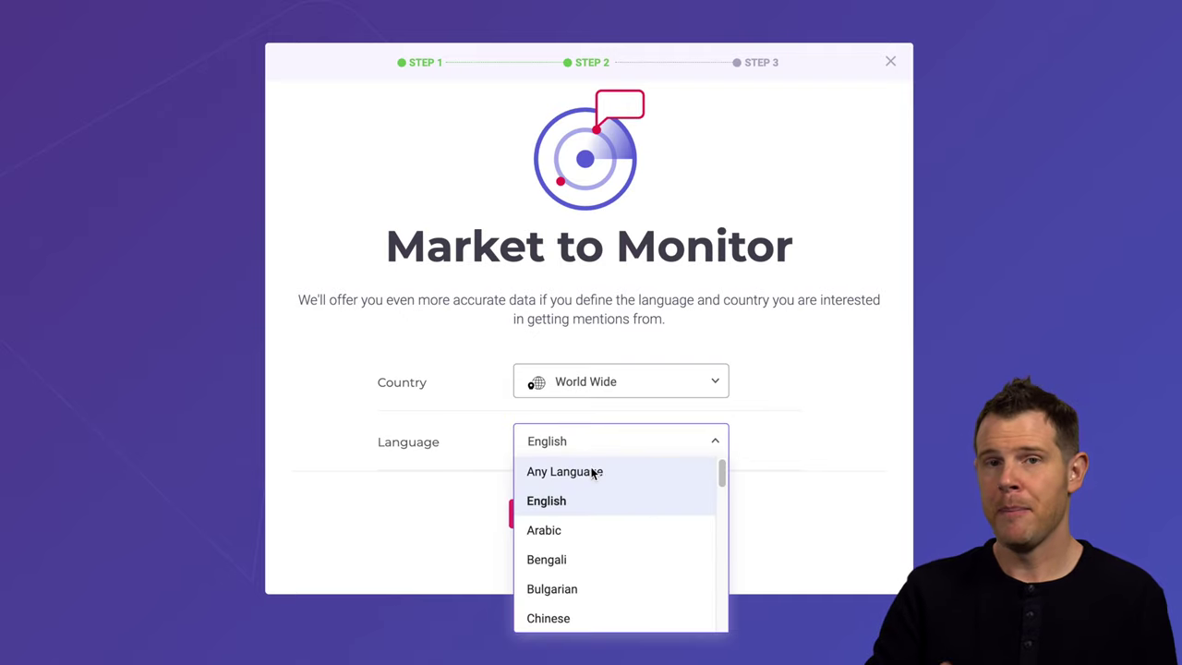
click(593, 477)
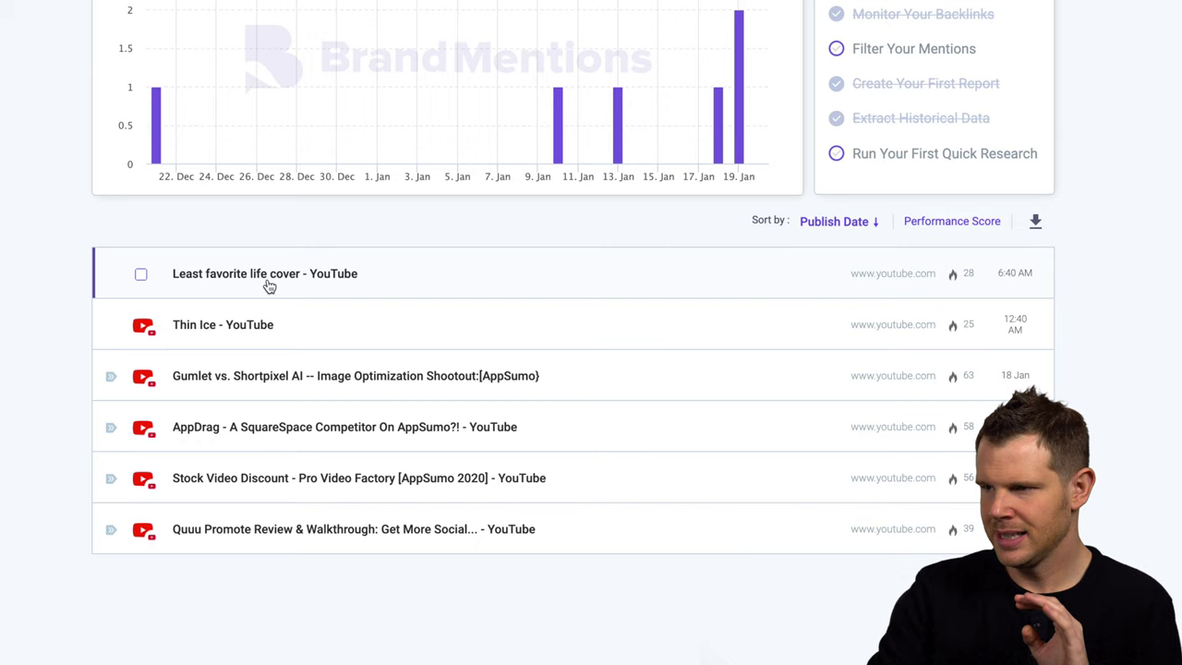
- Expand the 'Thin Ice - YouTube' mention and open its YouTube link
click(234, 337)
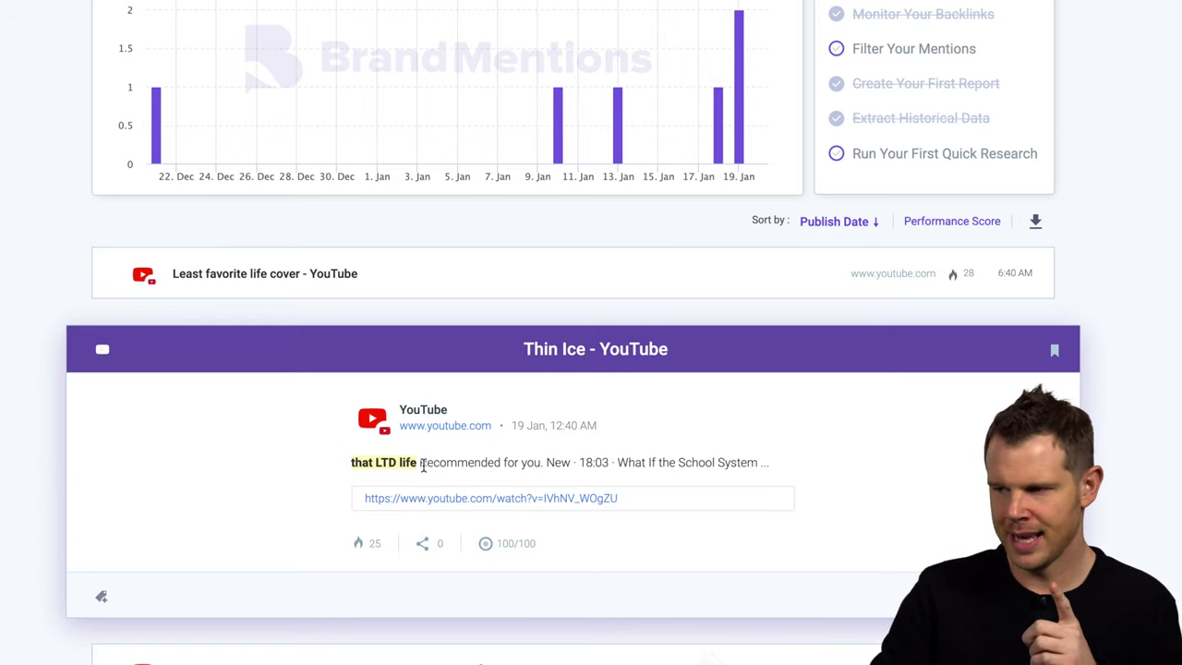
click(490, 499)
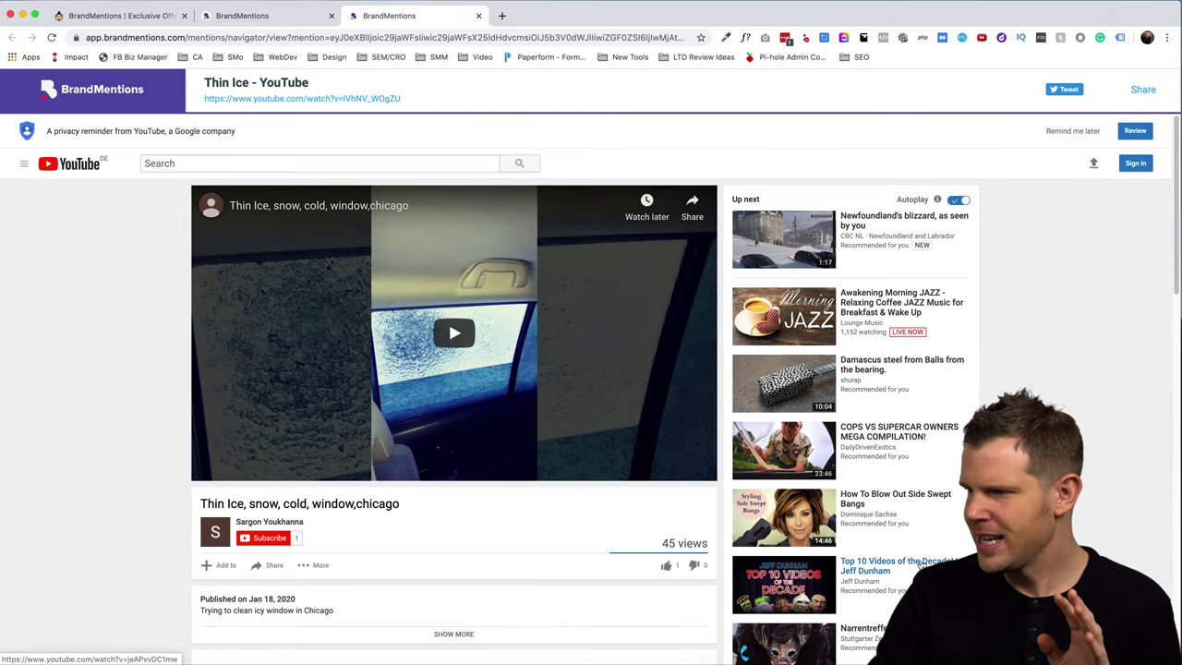
- Close the Thin Ice YouTube viewer tab with Cmd+W, returning to My Mentions
scroll(805, 367, down, 4)
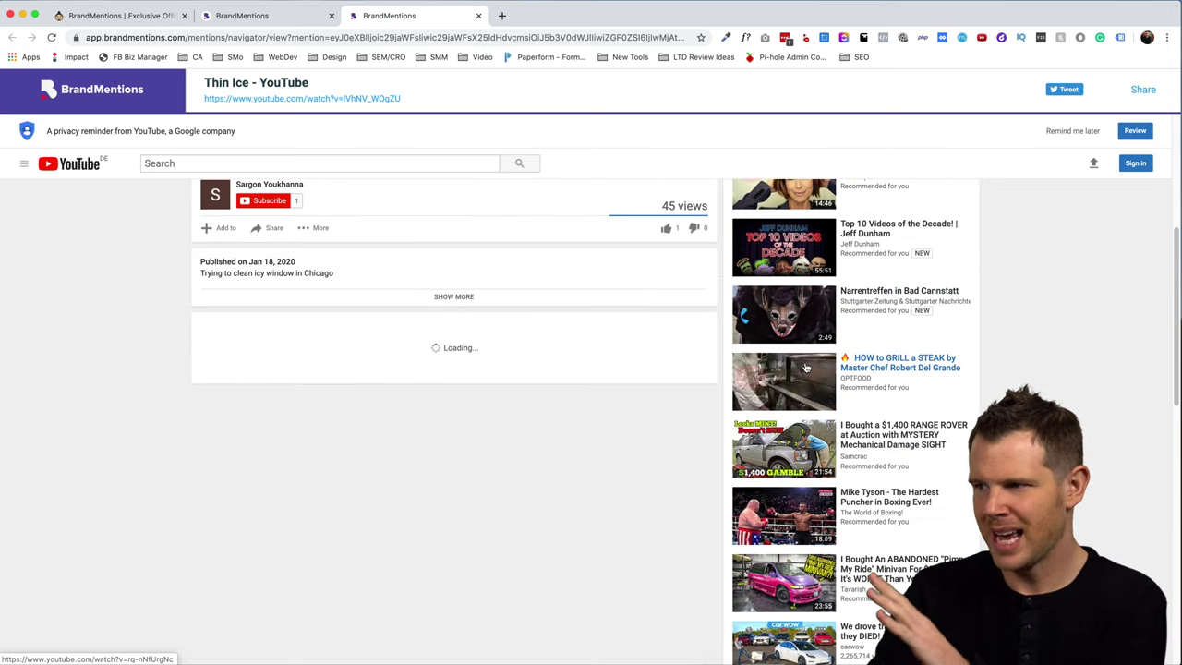
scroll(806, 367, down, 8)
scroll(811, 386, down, 2)
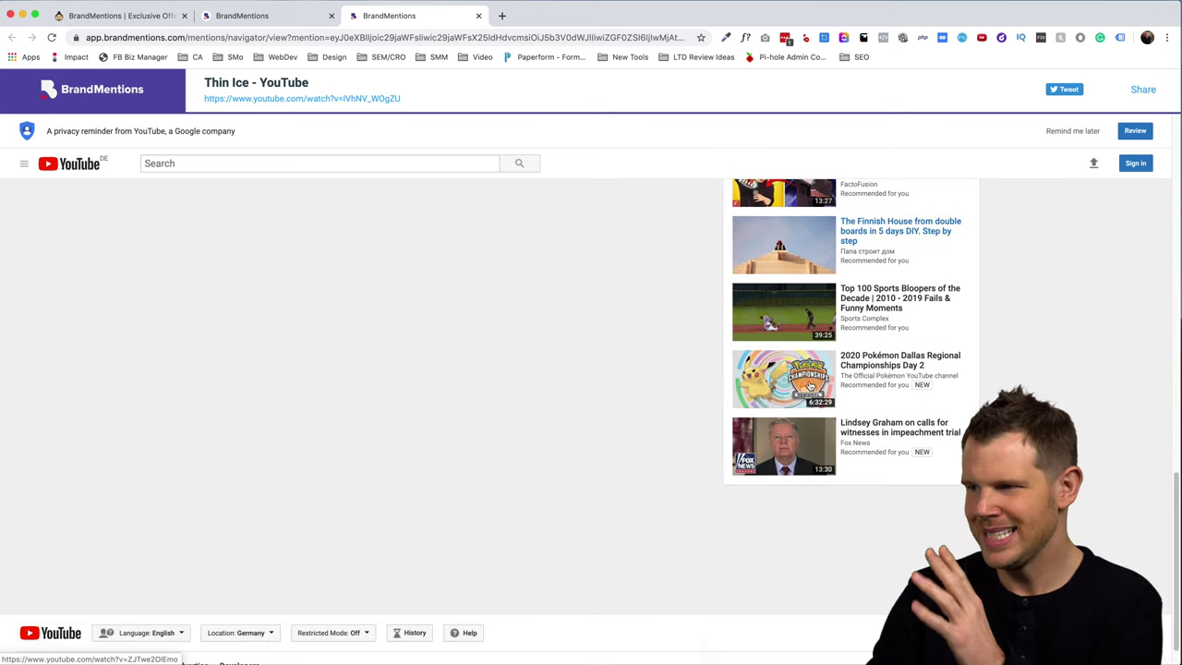
scroll(811, 388, up, 10)
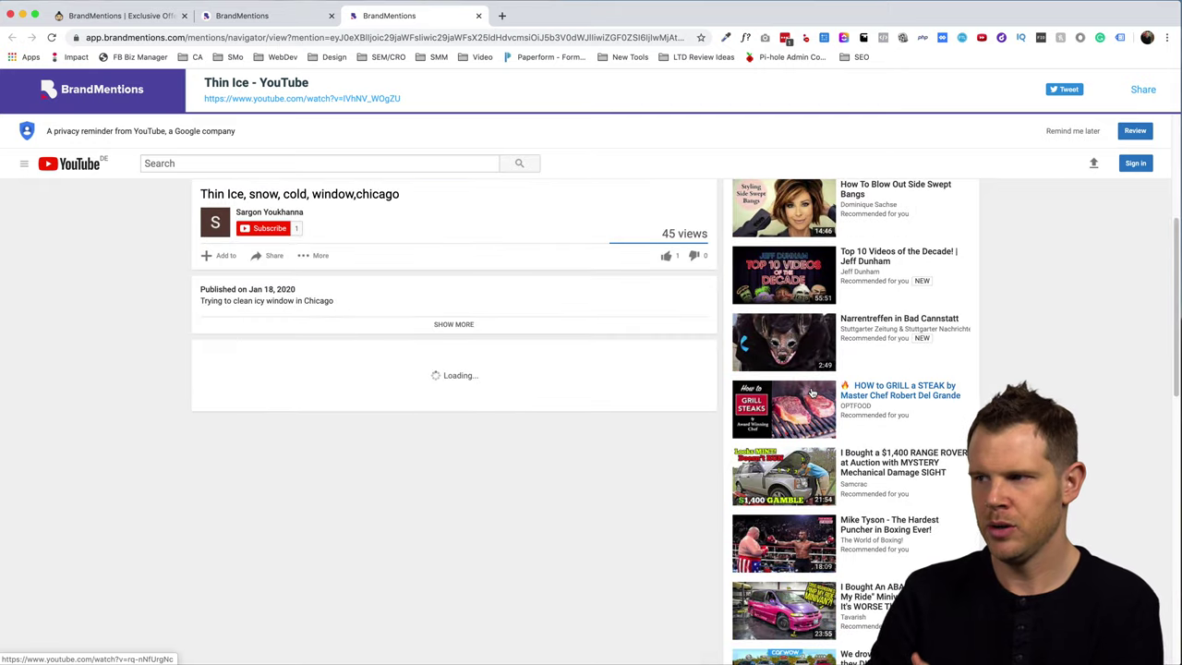
scroll(819, 388, up, 4)
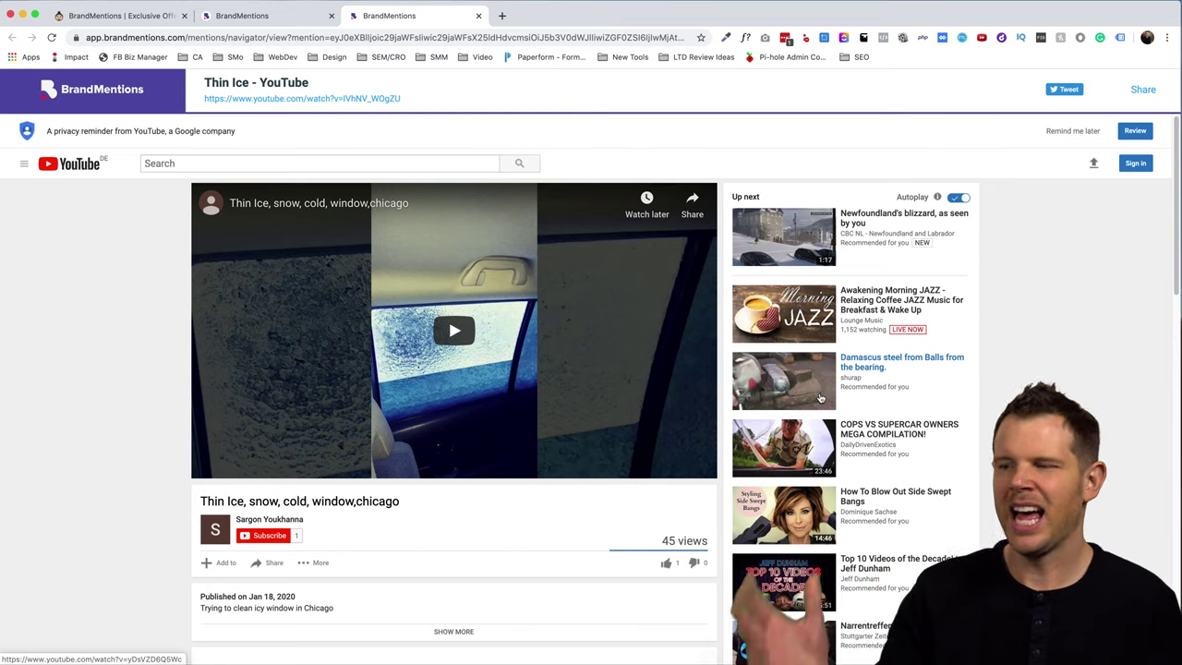
key(super+w)
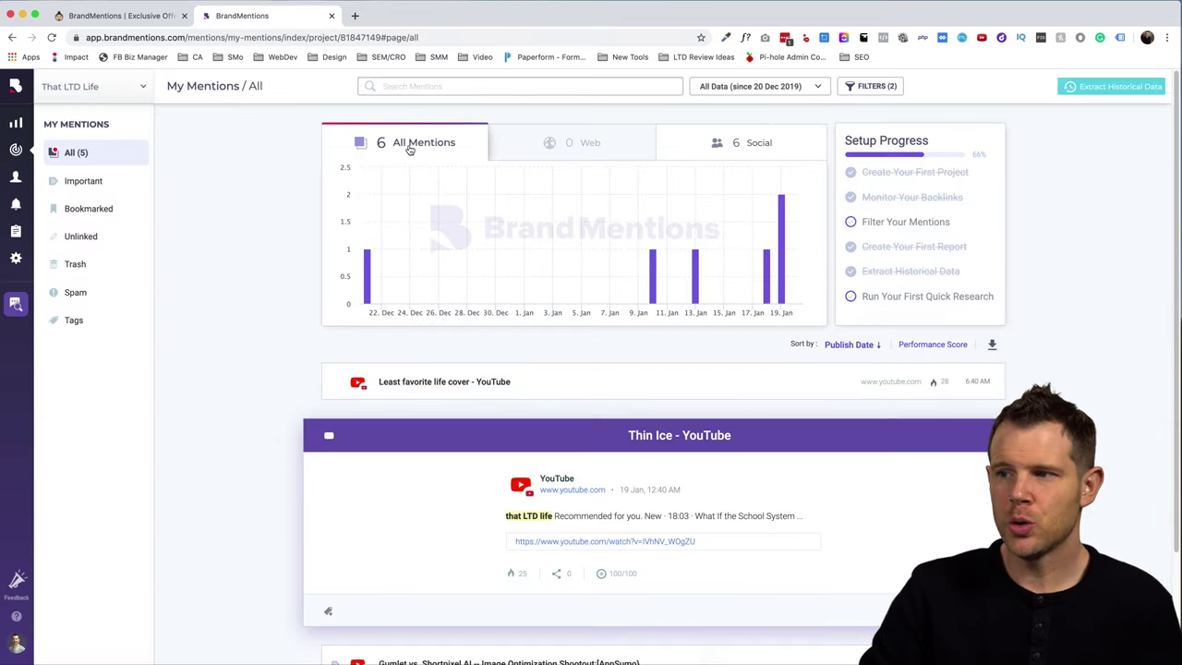
- Filter mentions to the Social type, briefly checking the AppSumo pricing tab
click(748, 142)
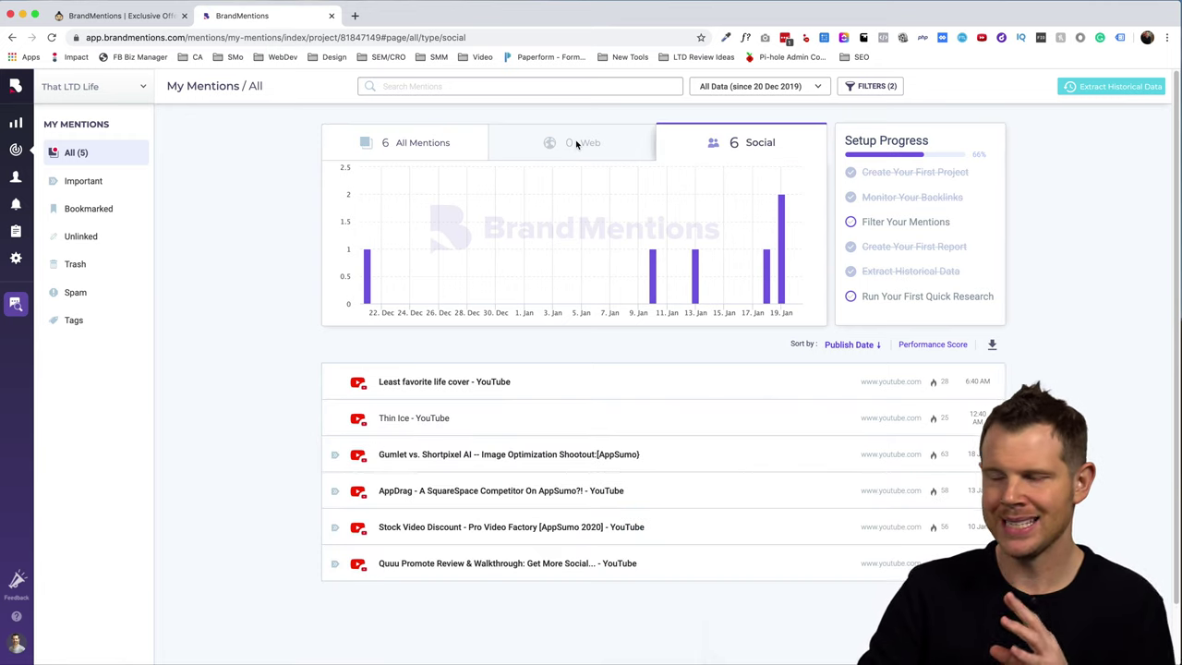
click(116, 16)
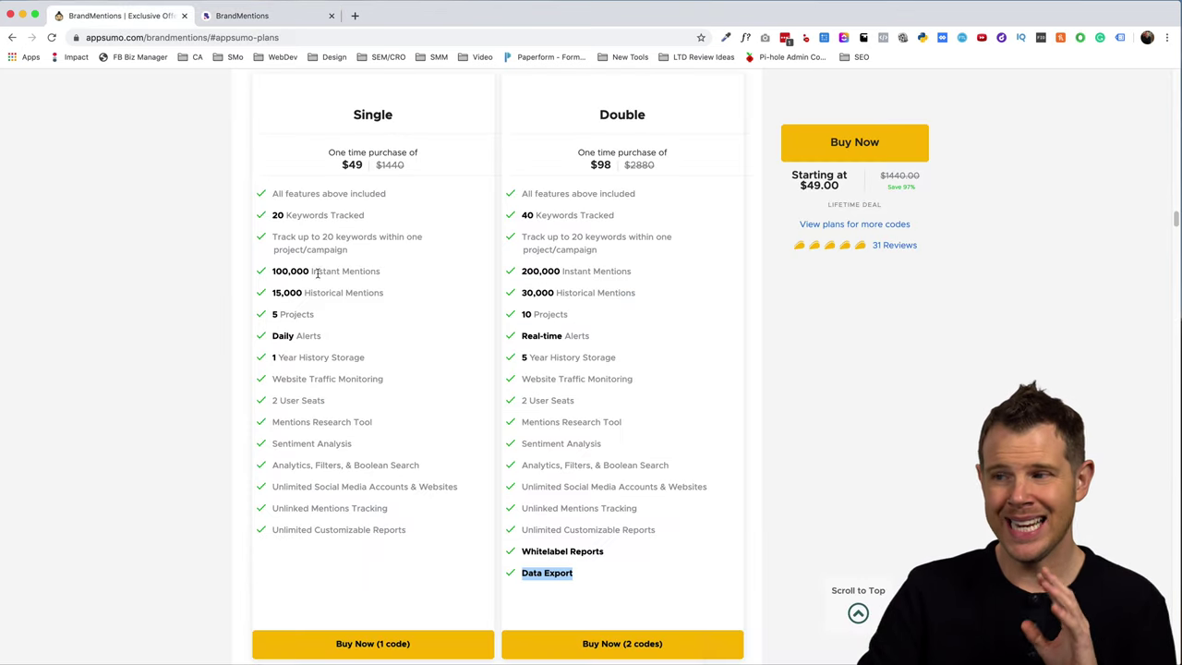
click(256, 16)
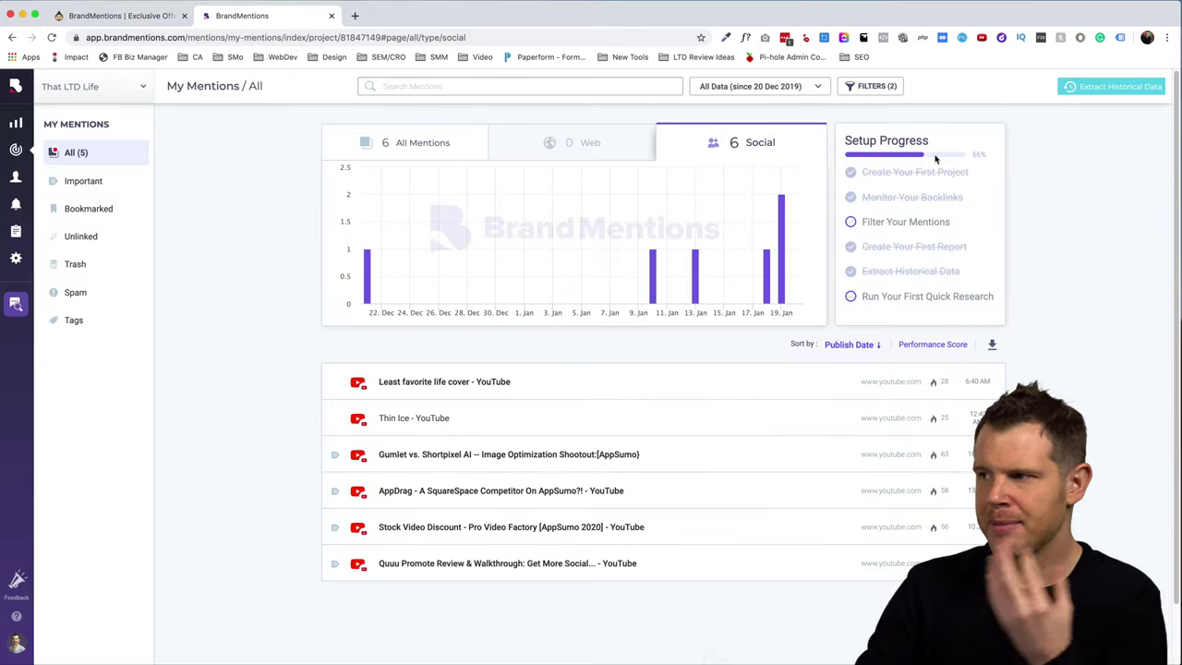
- Confirm extraction of the past year's historical mentions, noting the processing-time warning
click(1114, 91)
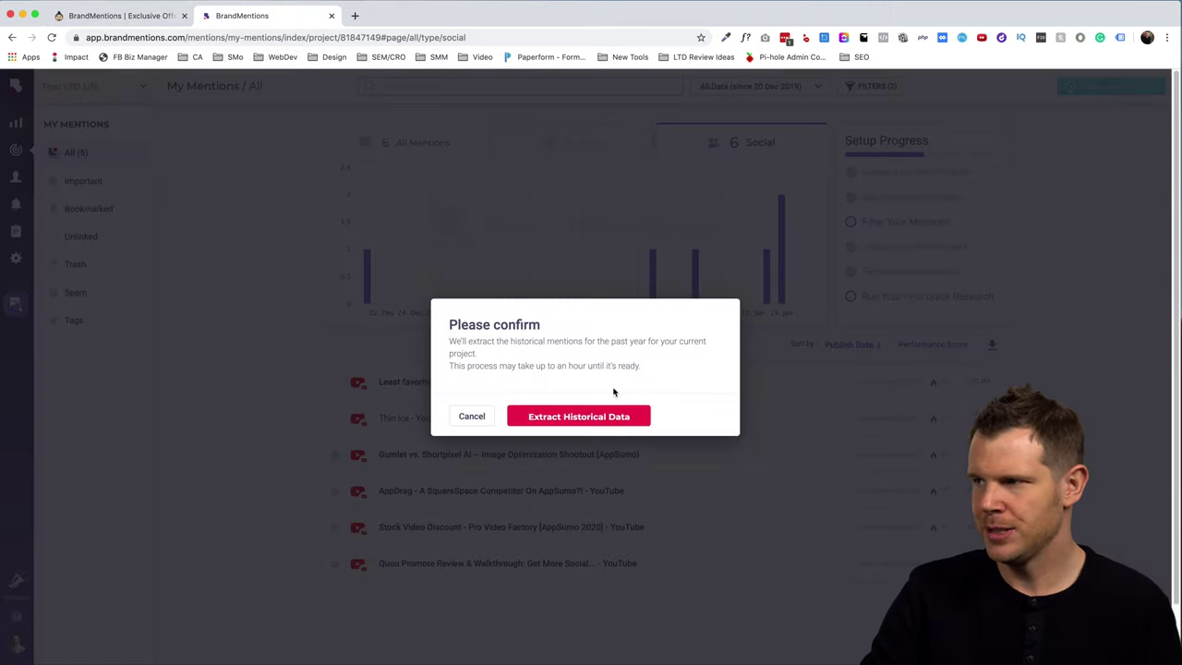
drag(468, 365, 501, 364)
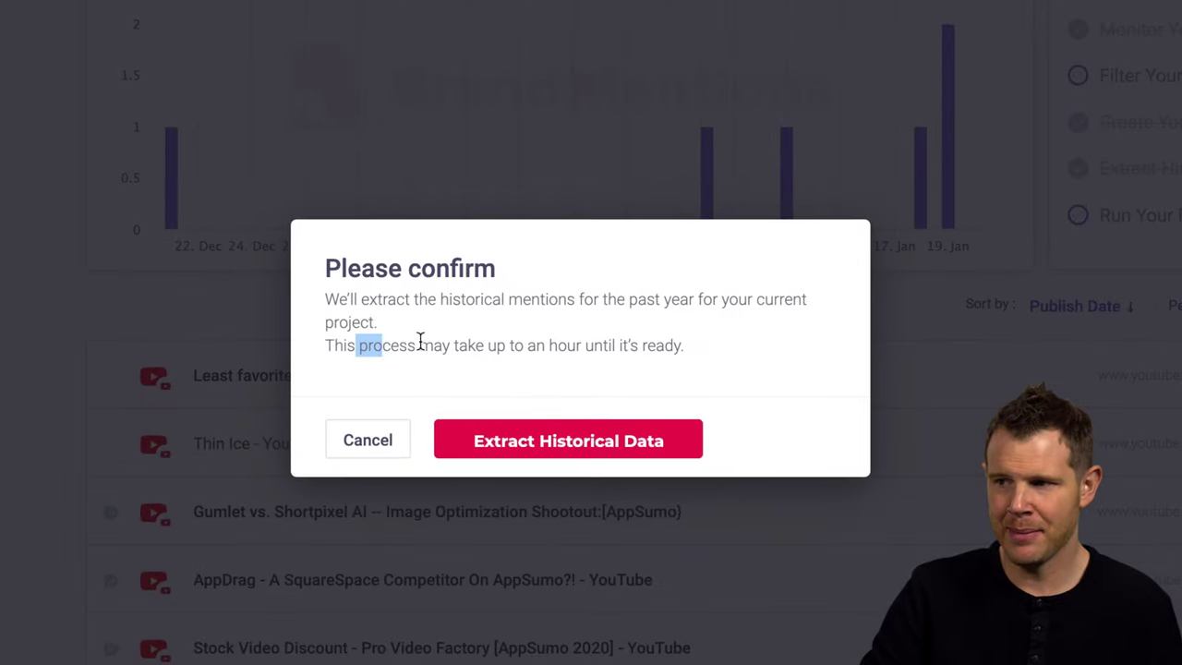
drag(420, 343, 546, 335)
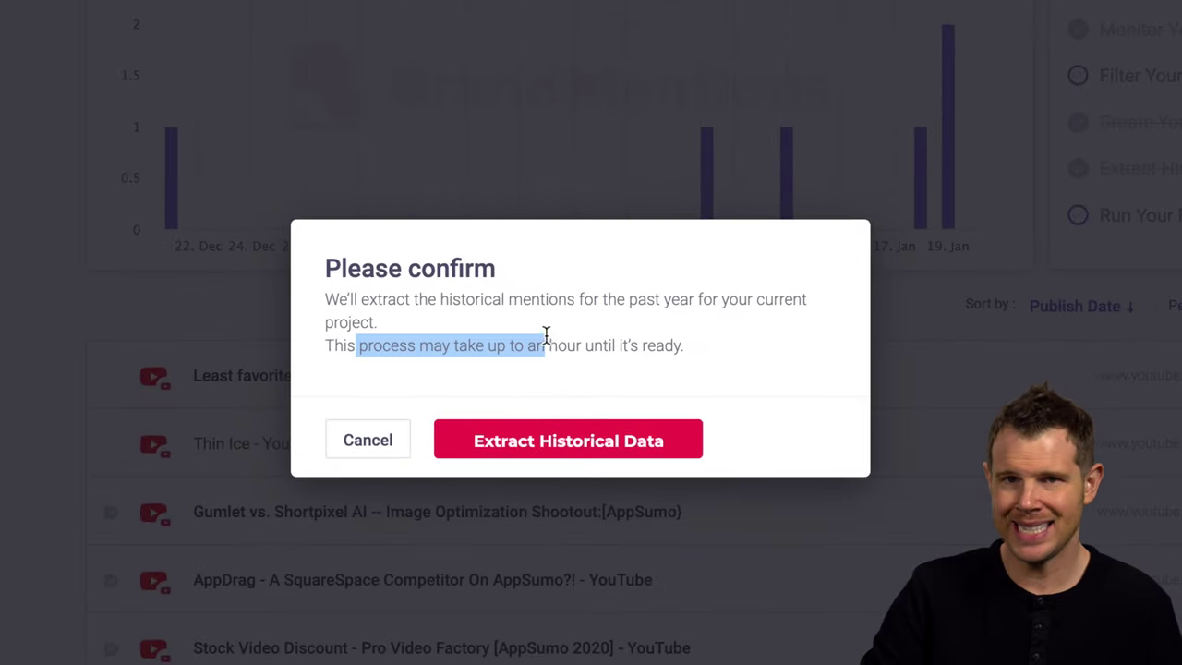
click(535, 444)
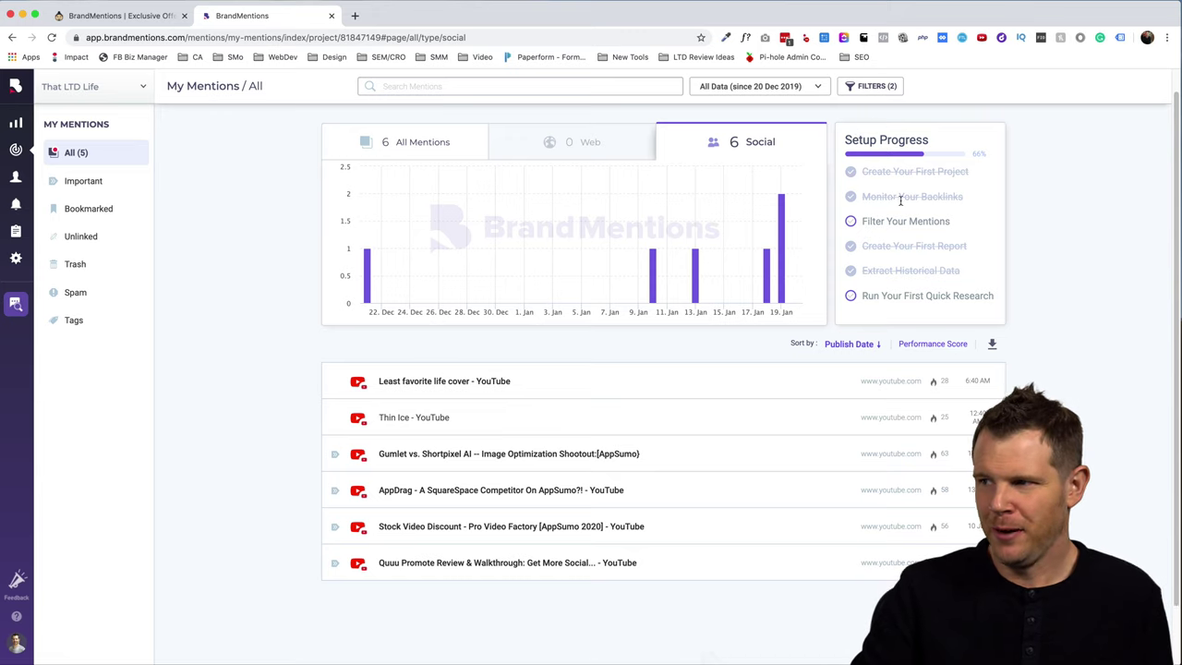
drag(862, 196, 970, 199)
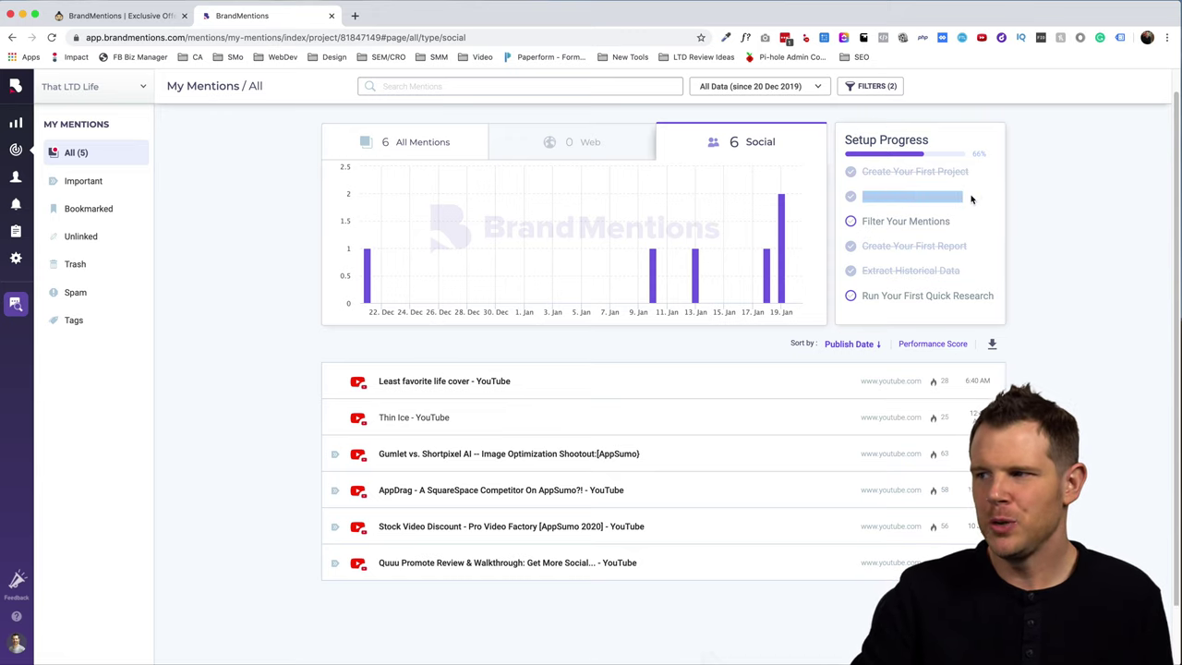
click(1051, 263)
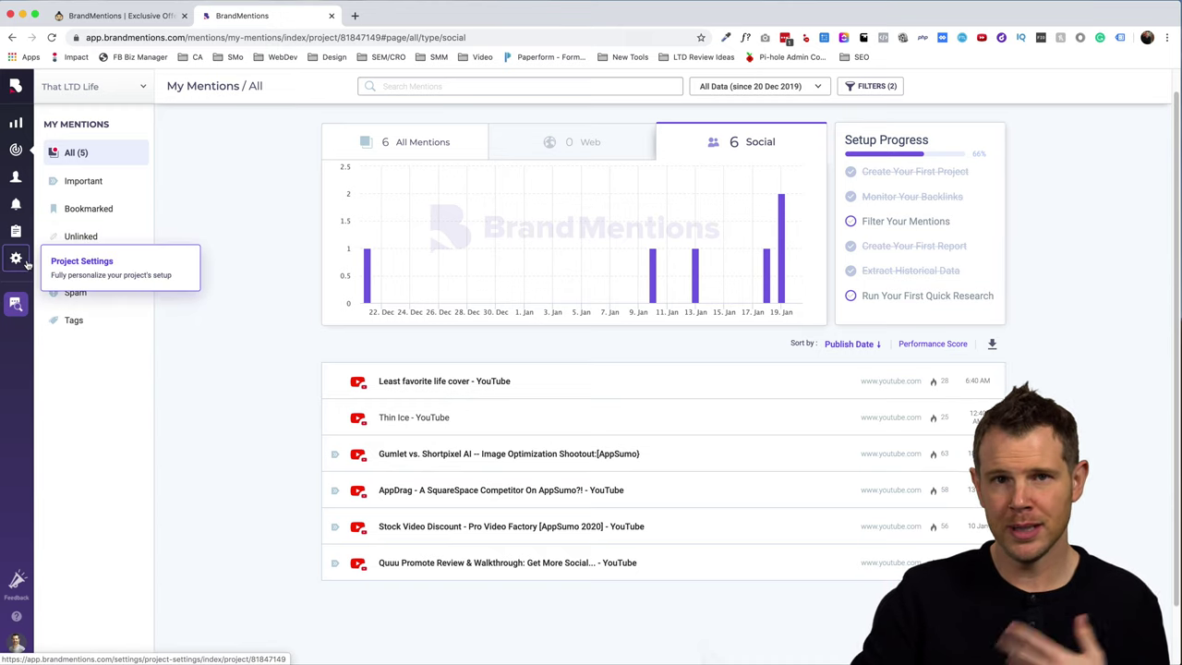
- Link a Google Analytics account under Backlinks Monitoring in Project Settings for thatltd.life
click(28, 264)
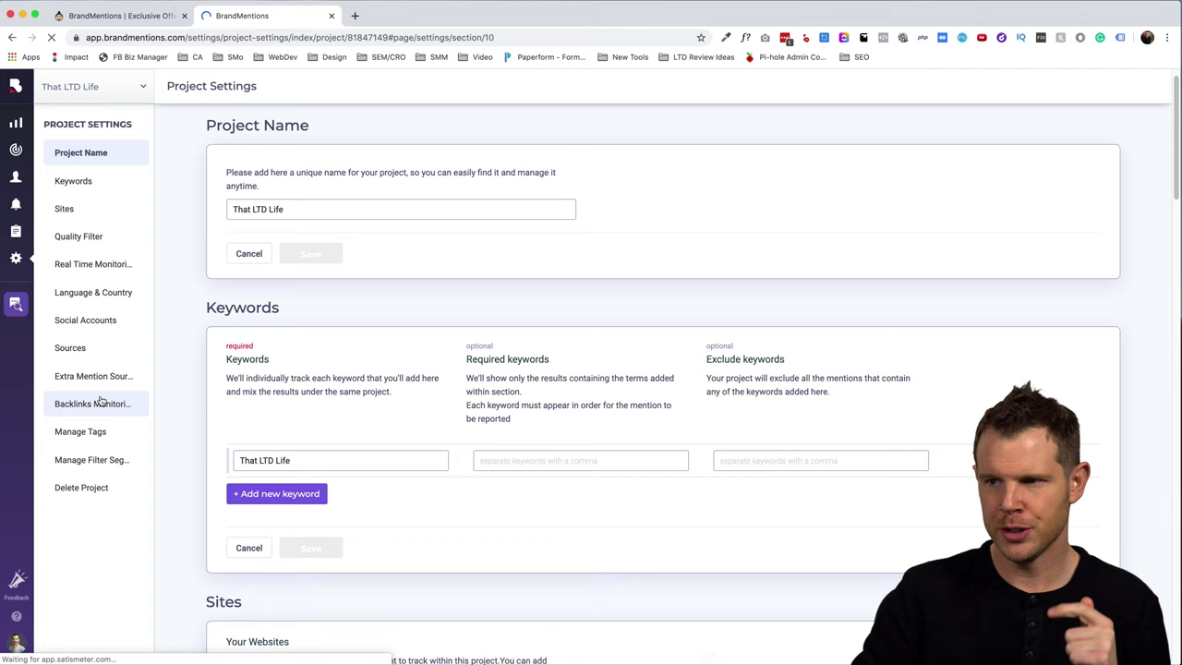
click(99, 401)
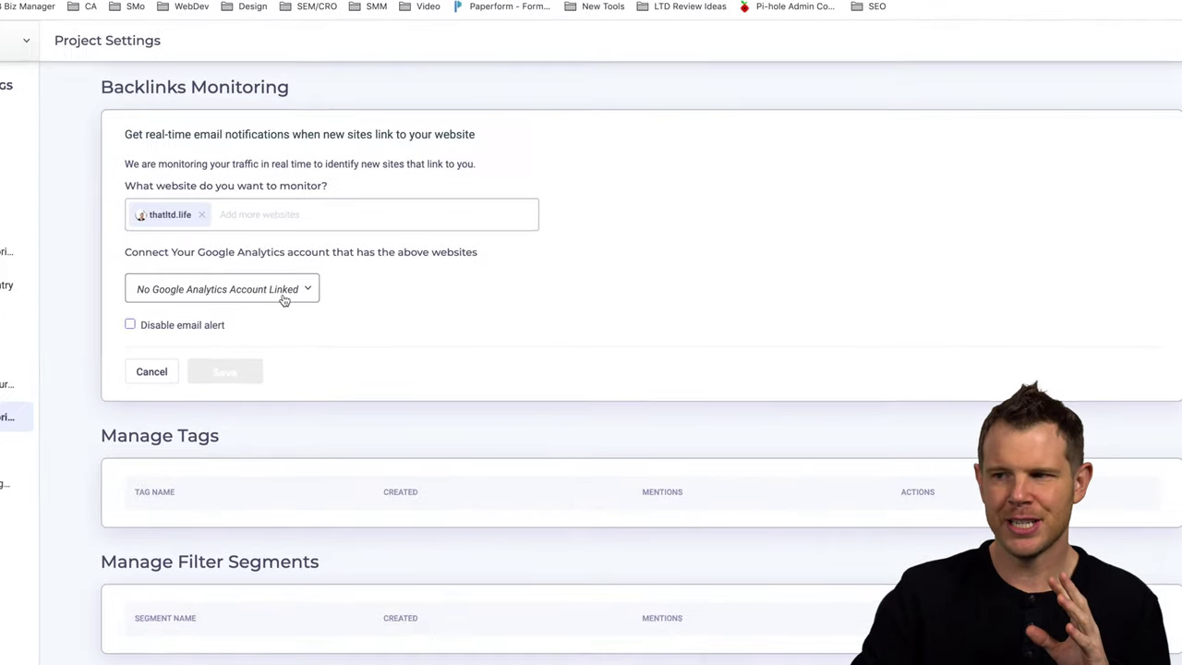
click(319, 292)
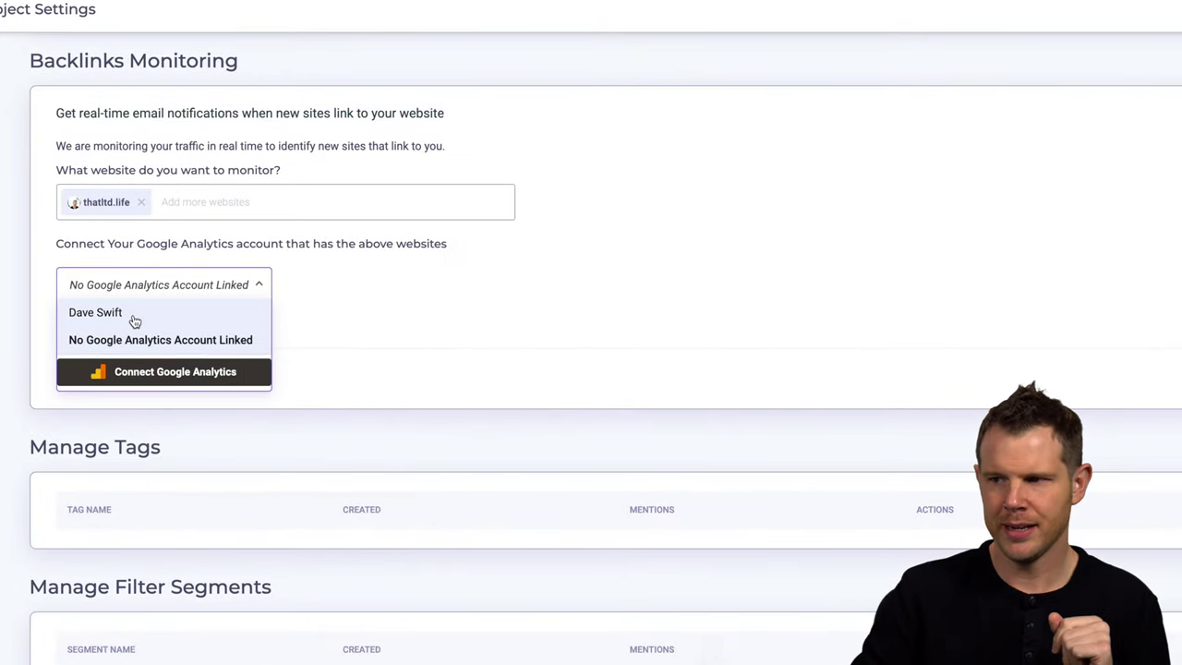
click(132, 320)
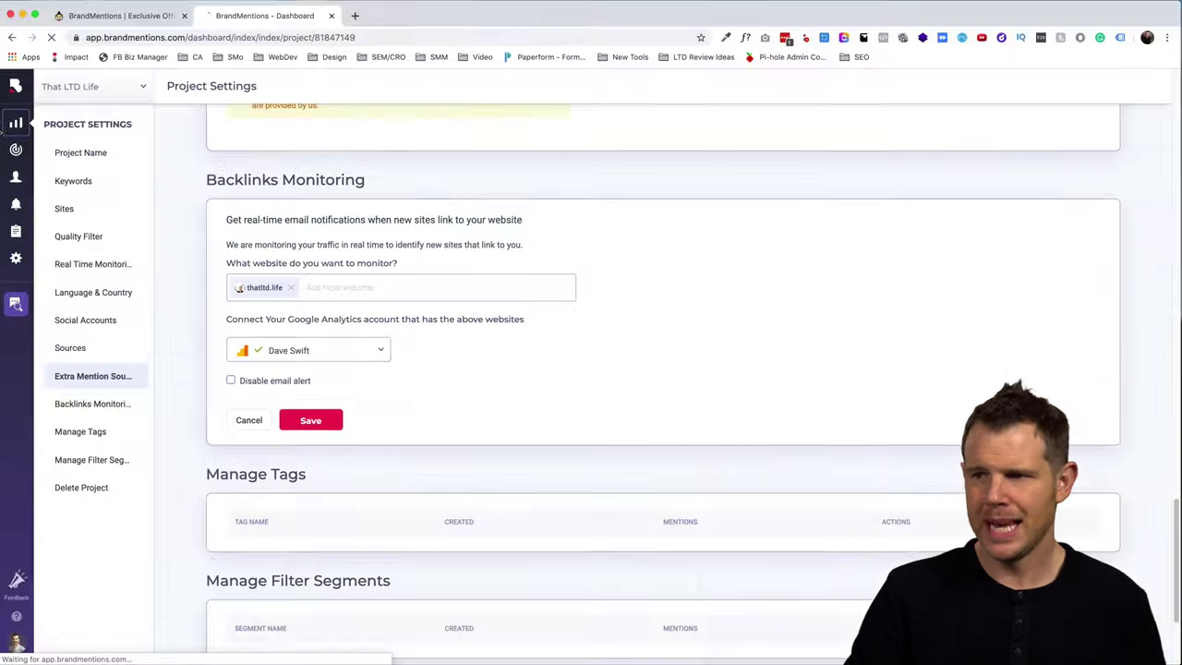
- Open the project dashboard and switch the mention segment to Negative Sentiment
click(16, 123)
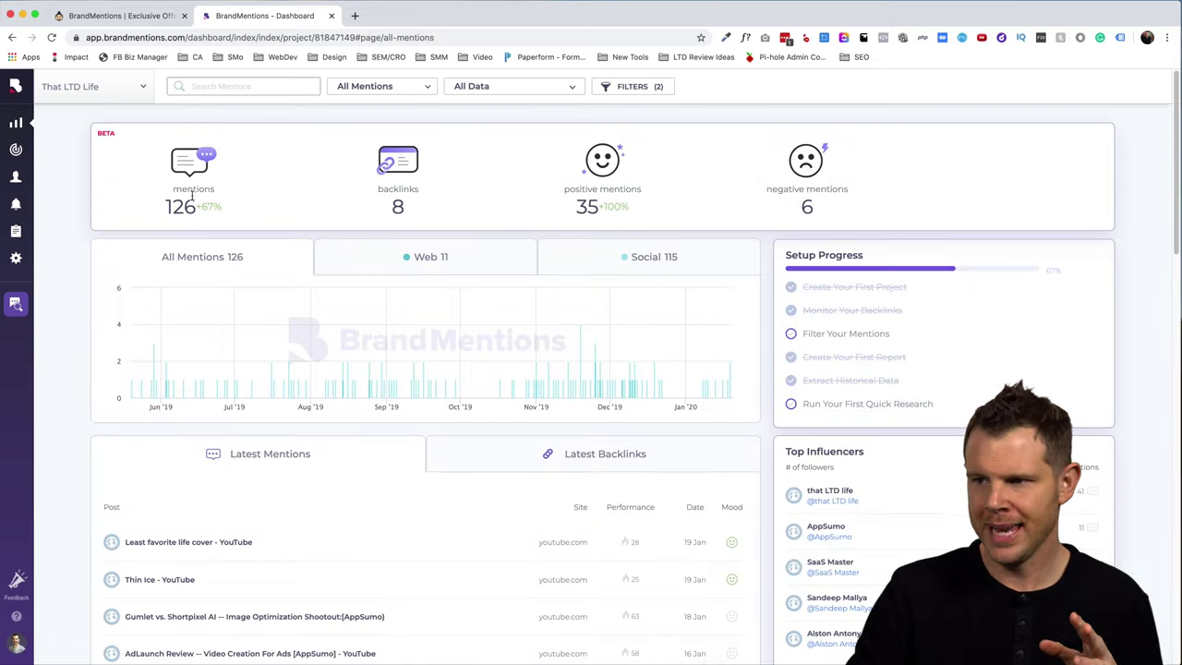
mouse_move(430, 192)
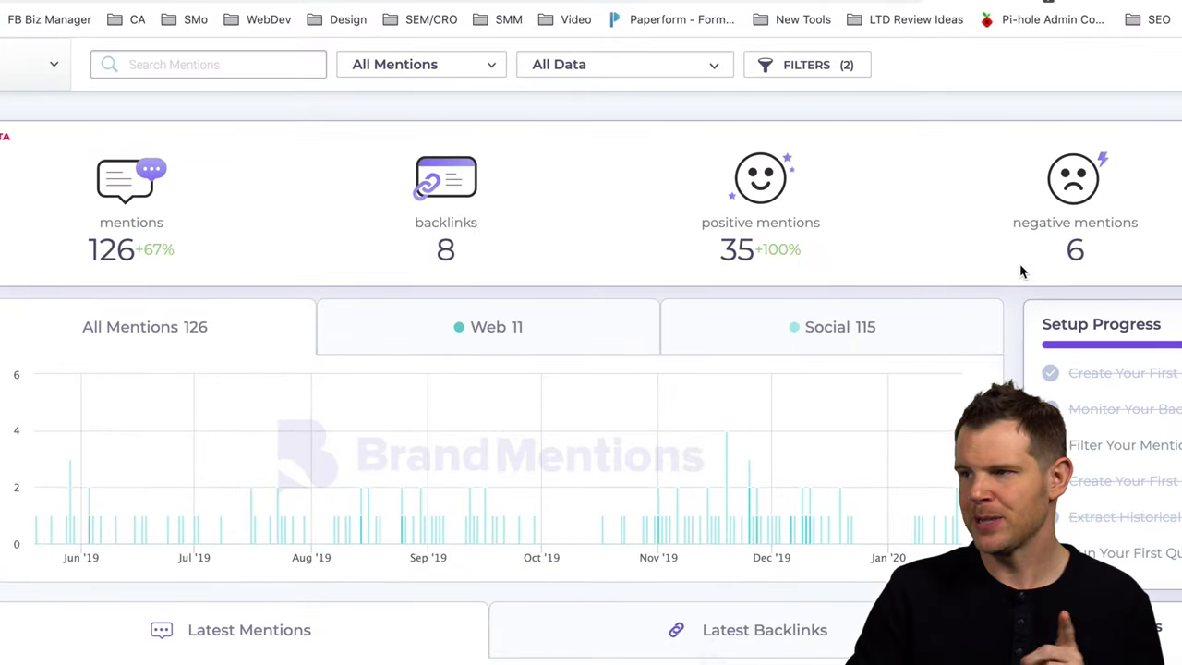
mouse_move(473, 148)
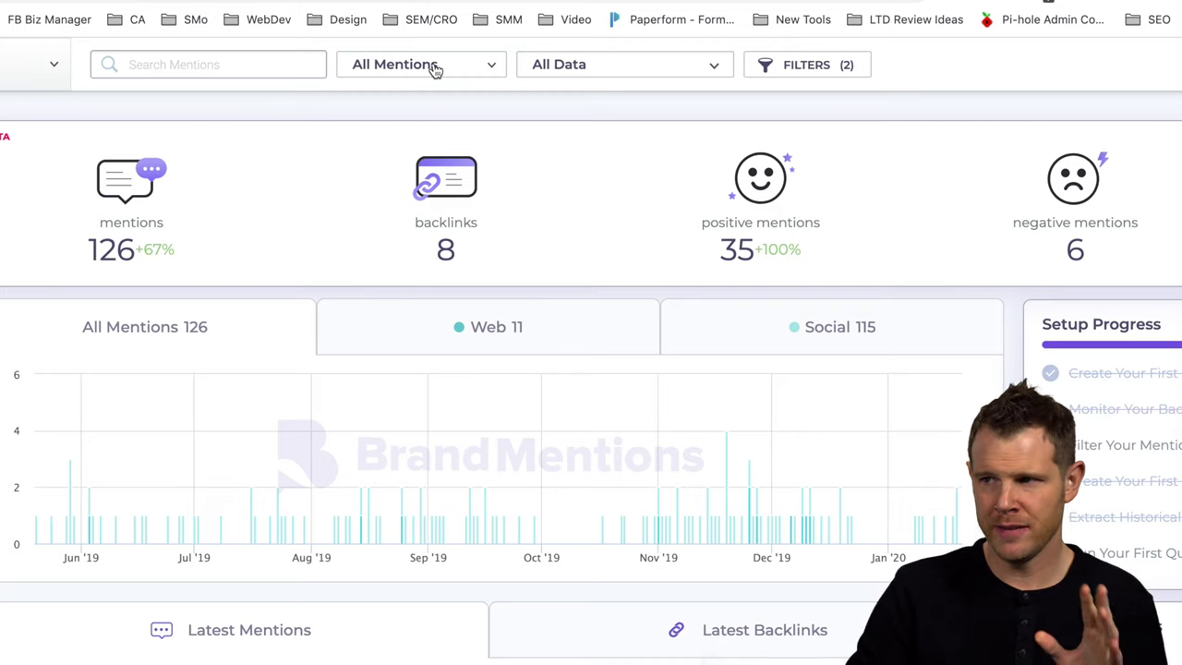
click(466, 71)
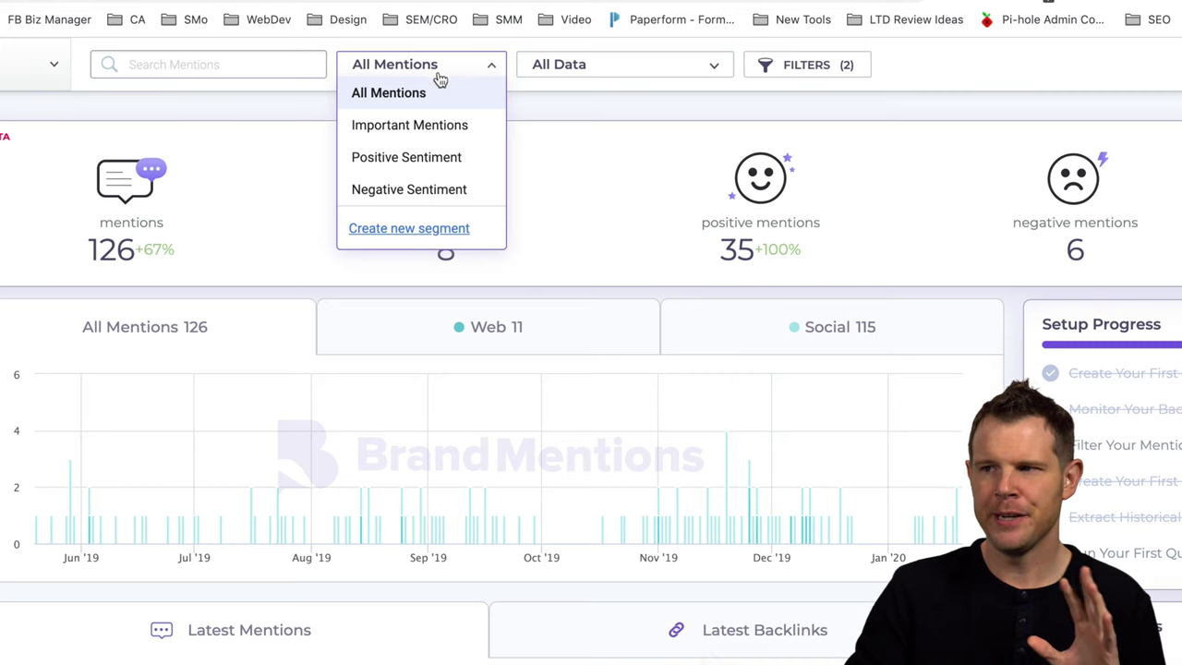
click(398, 191)
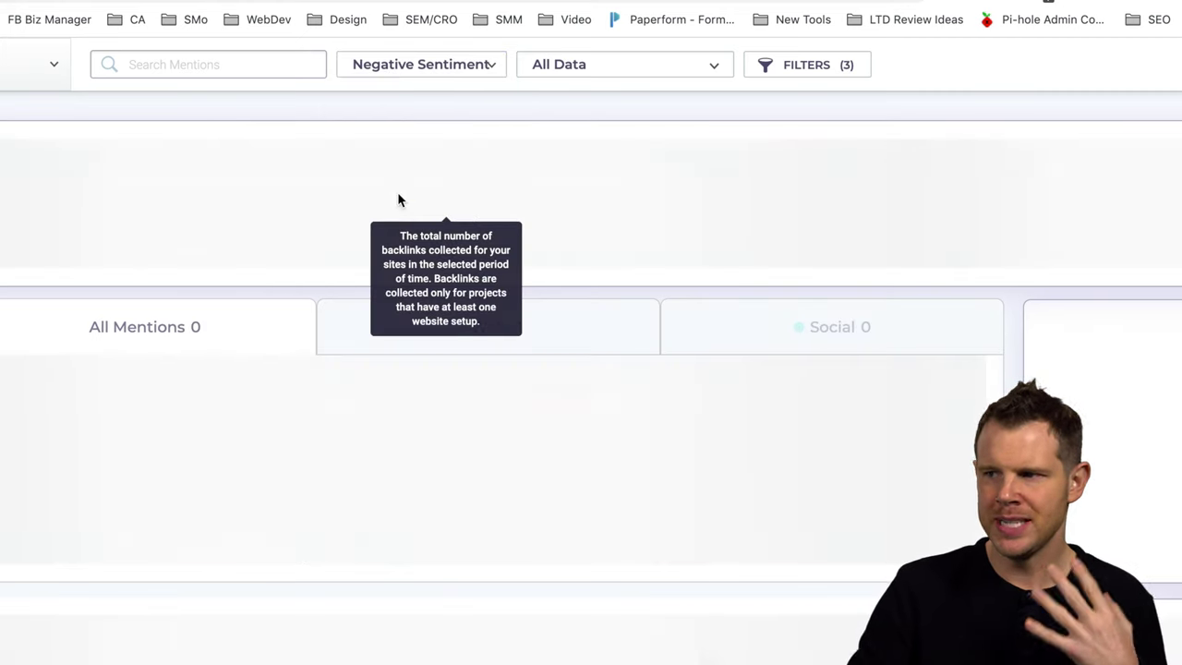
- Expand the Aweber to Sendy mention to view its details
scroll(285, 646, down, 4)
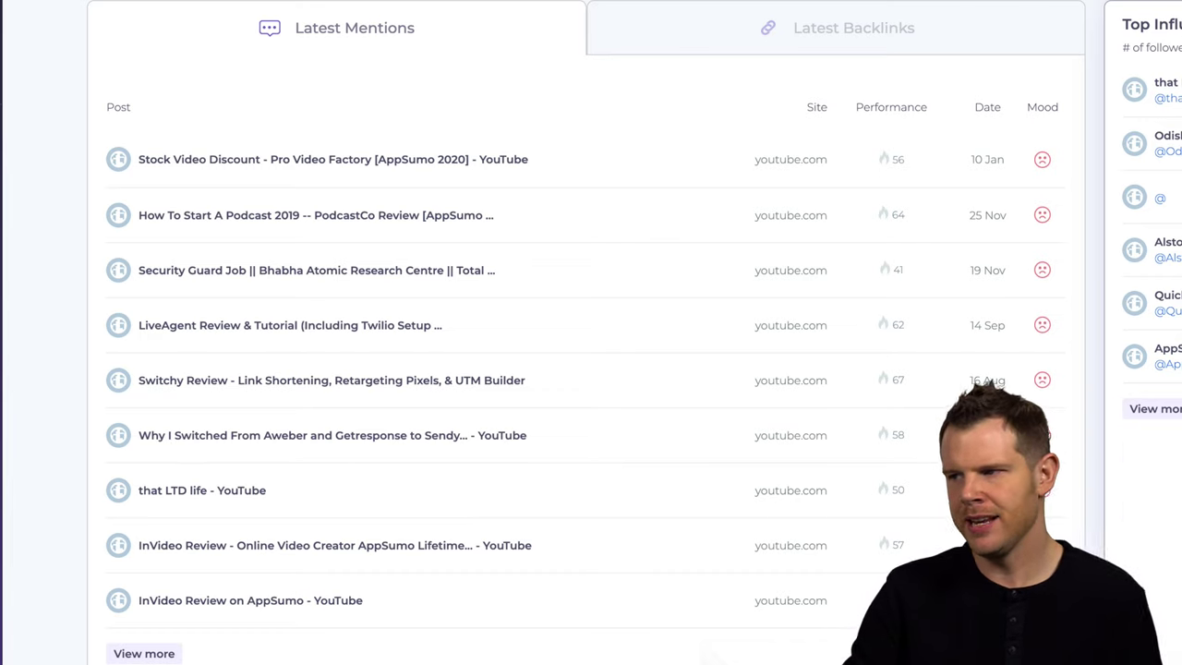
click(416, 446)
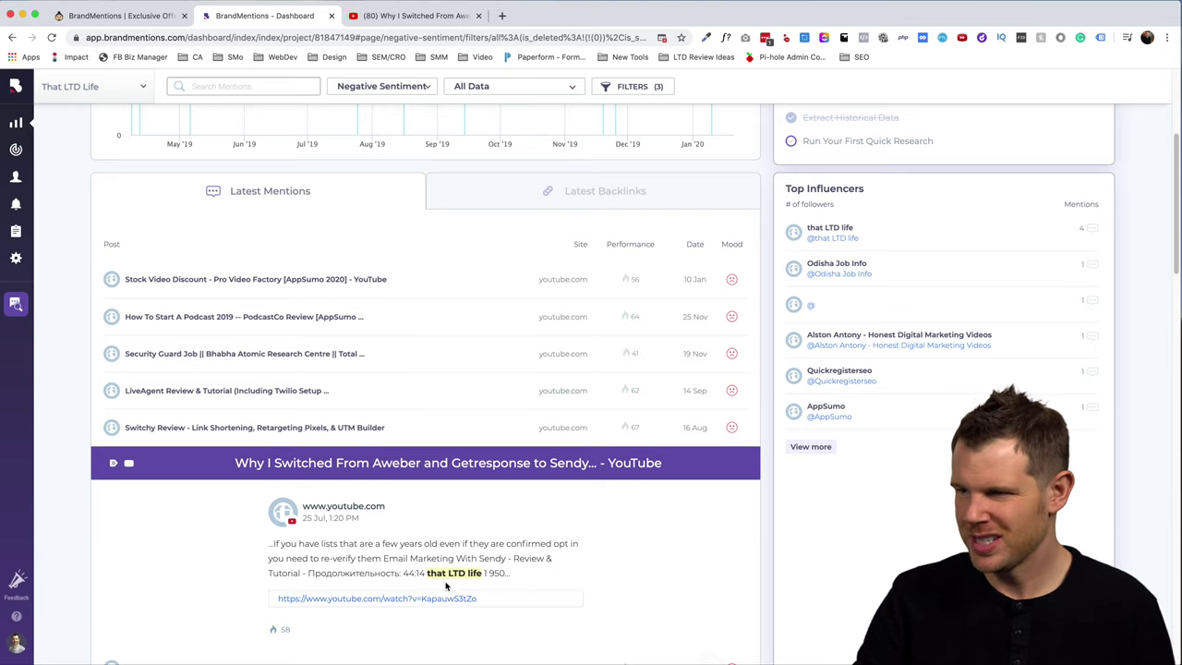
scroll(539, 581, down, 1)
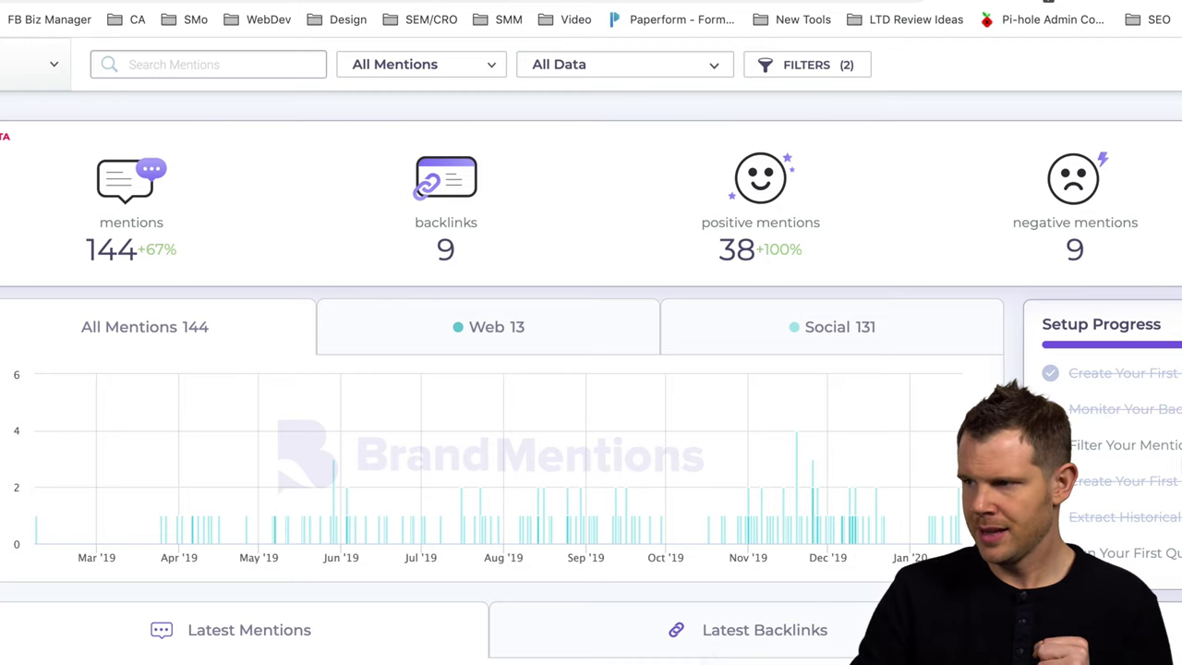
- Filter mentions to Domain Influence more than 50
click(821, 68)
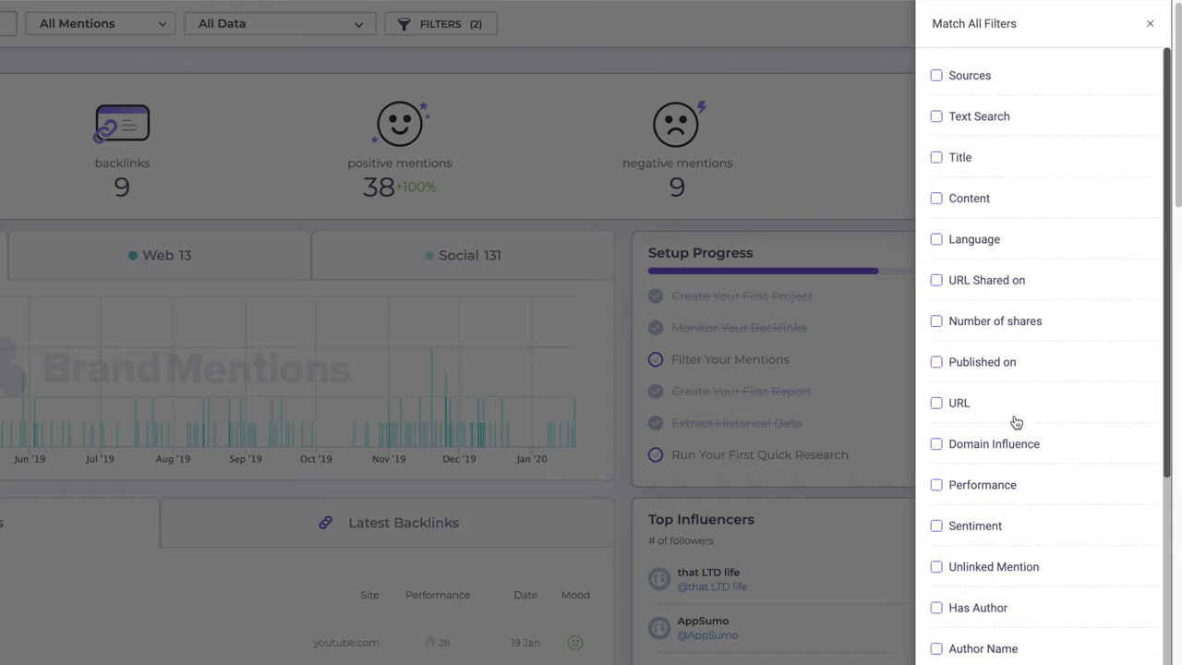
click(970, 452)
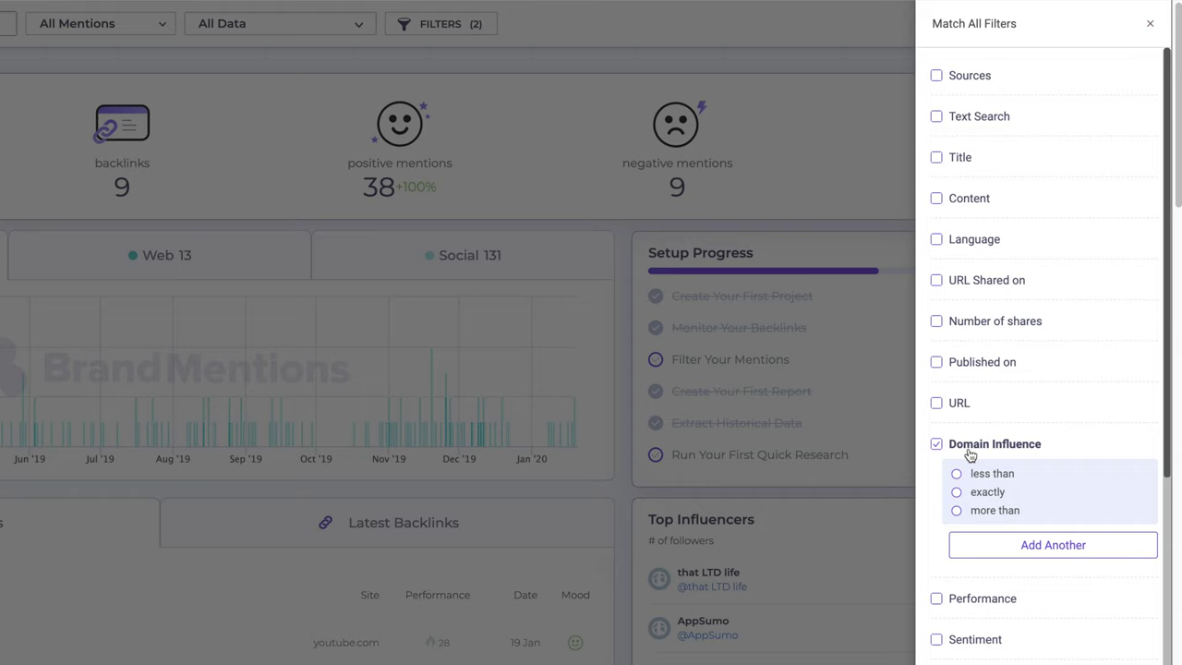
click(957, 511)
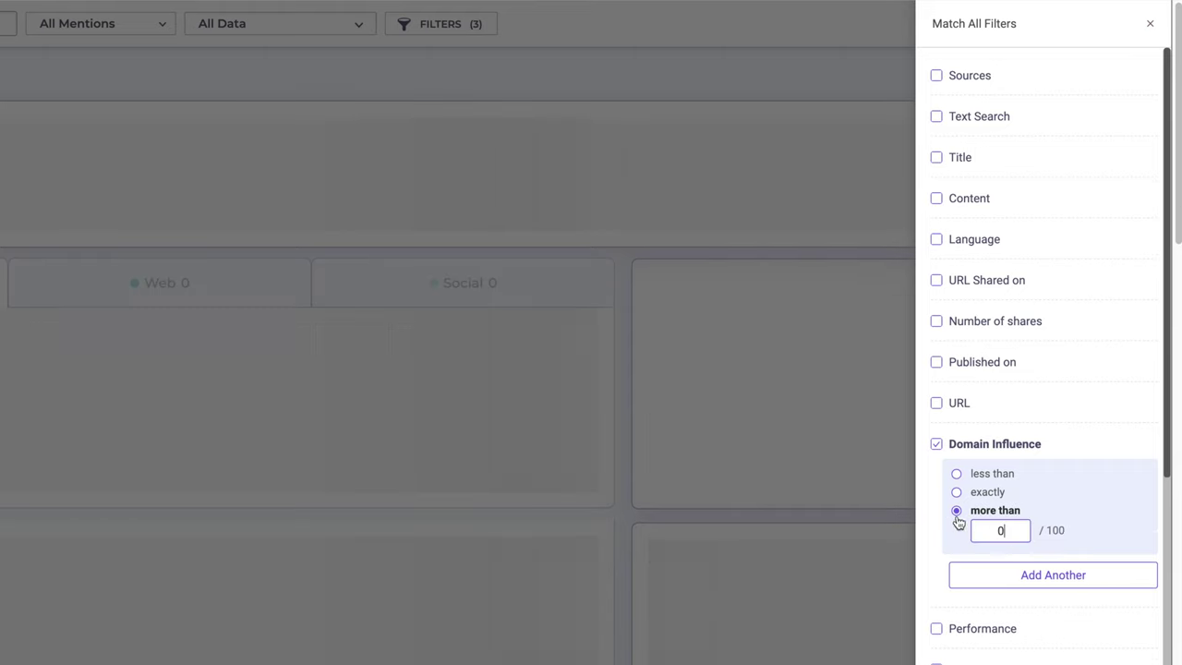
double_click(983, 530)
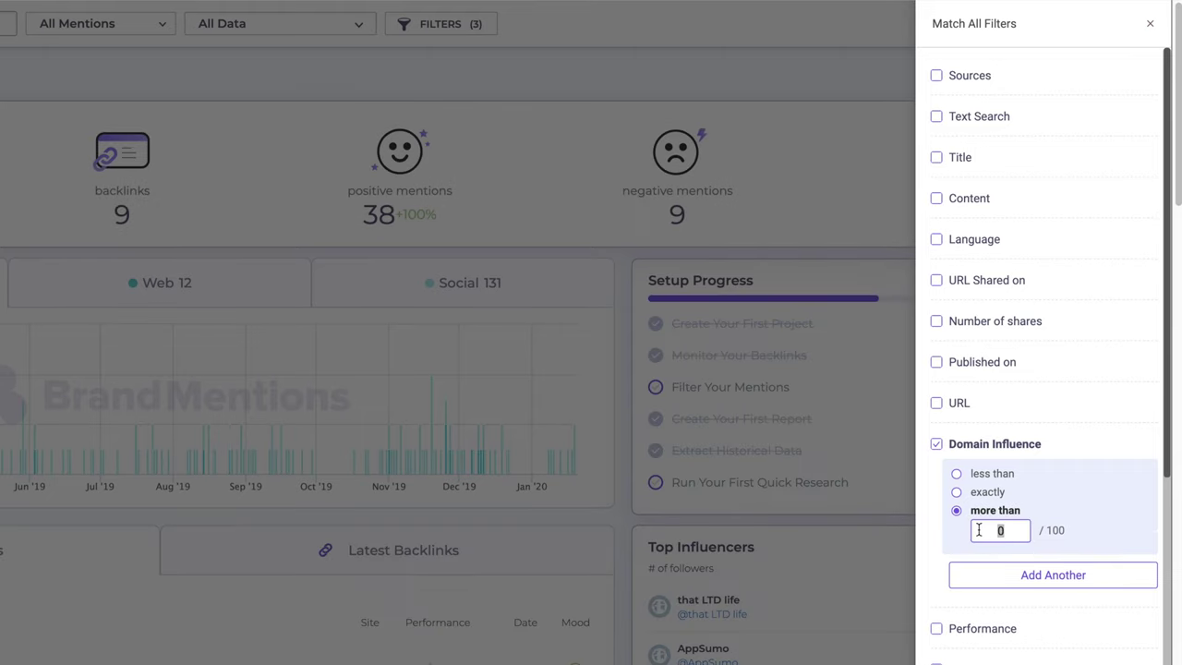
text(50)
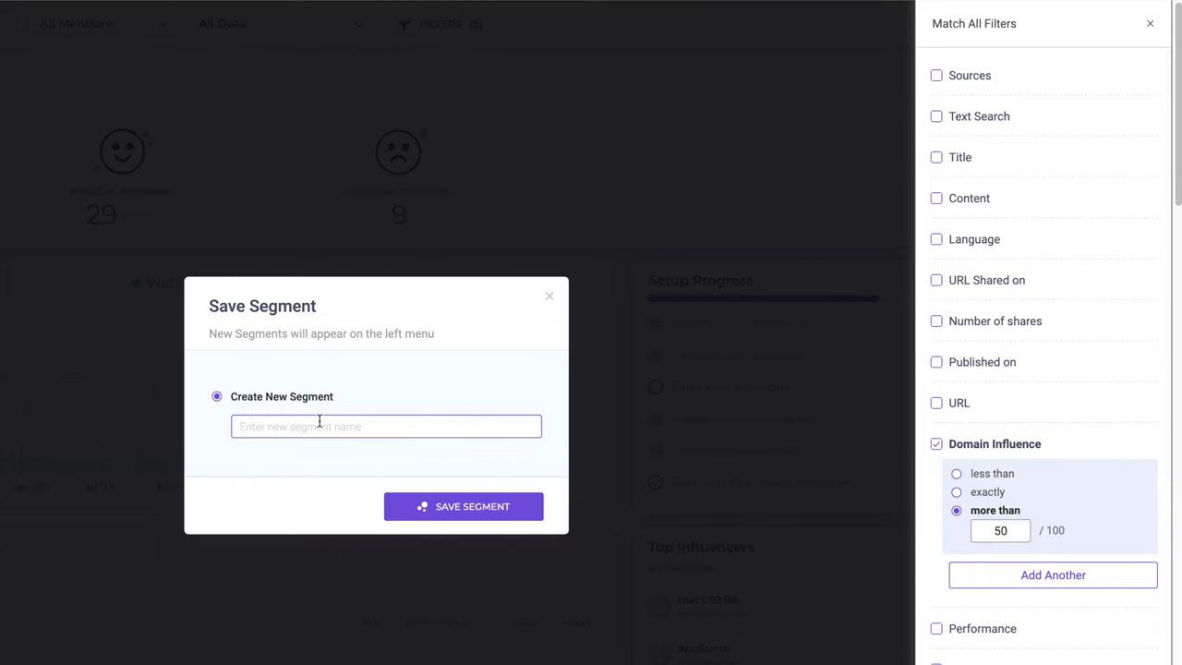
- Save the filter as segment DI50 and keep it selected in the segment list
text(DI50)
click(449, 505)
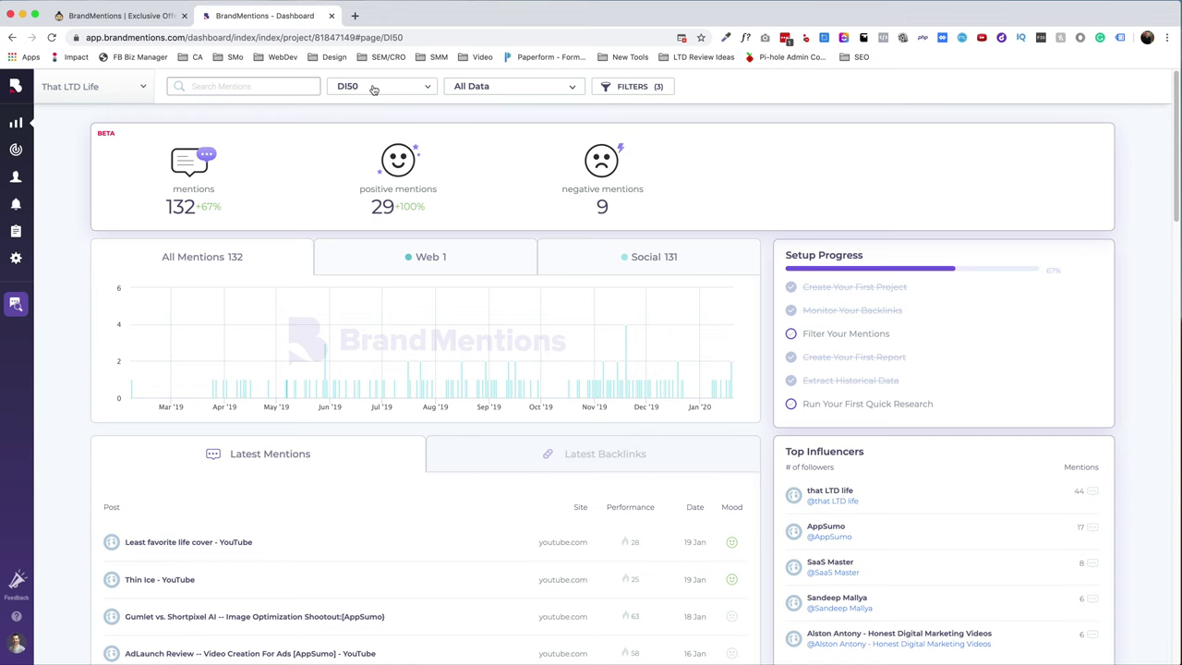
click(373, 89)
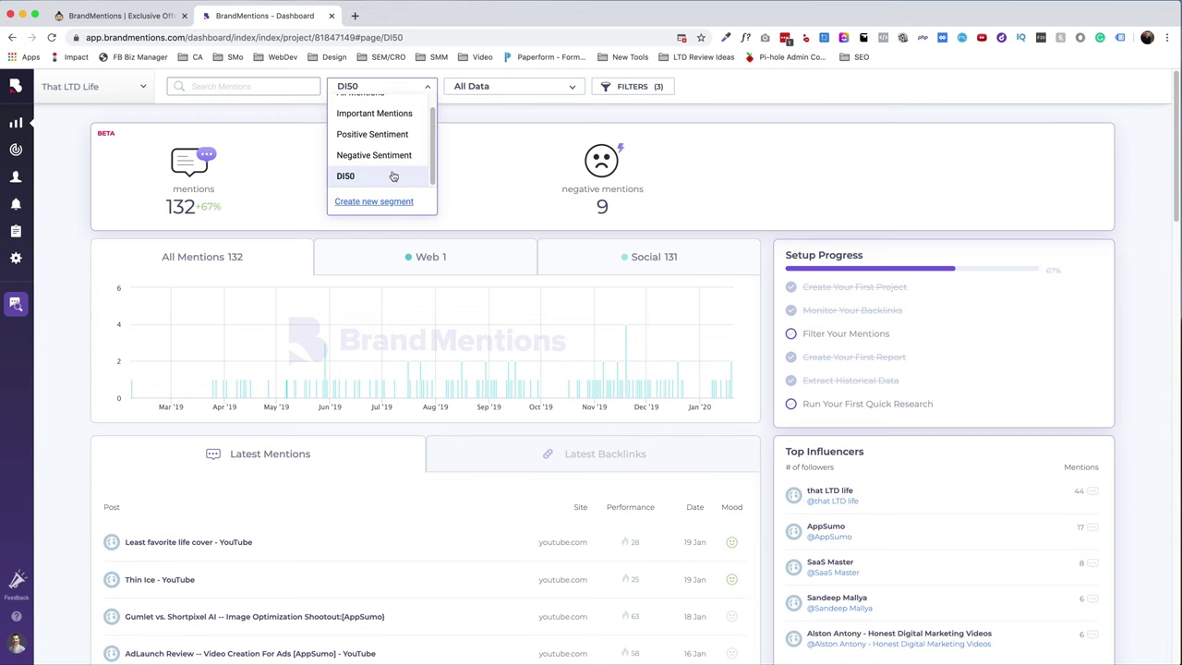
scroll(388, 138, up, 1)
click(54, 207)
click(16, 232)
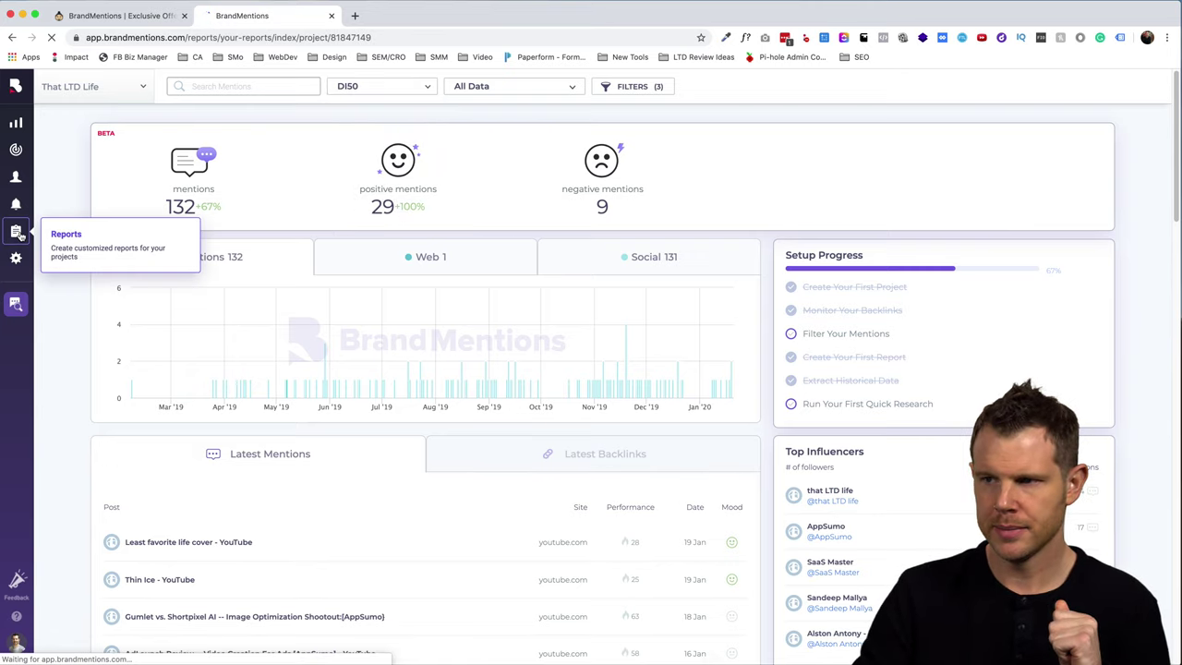
- Create a report named 'Test Report' and expand its cover page title and description settings
click(604, 403)
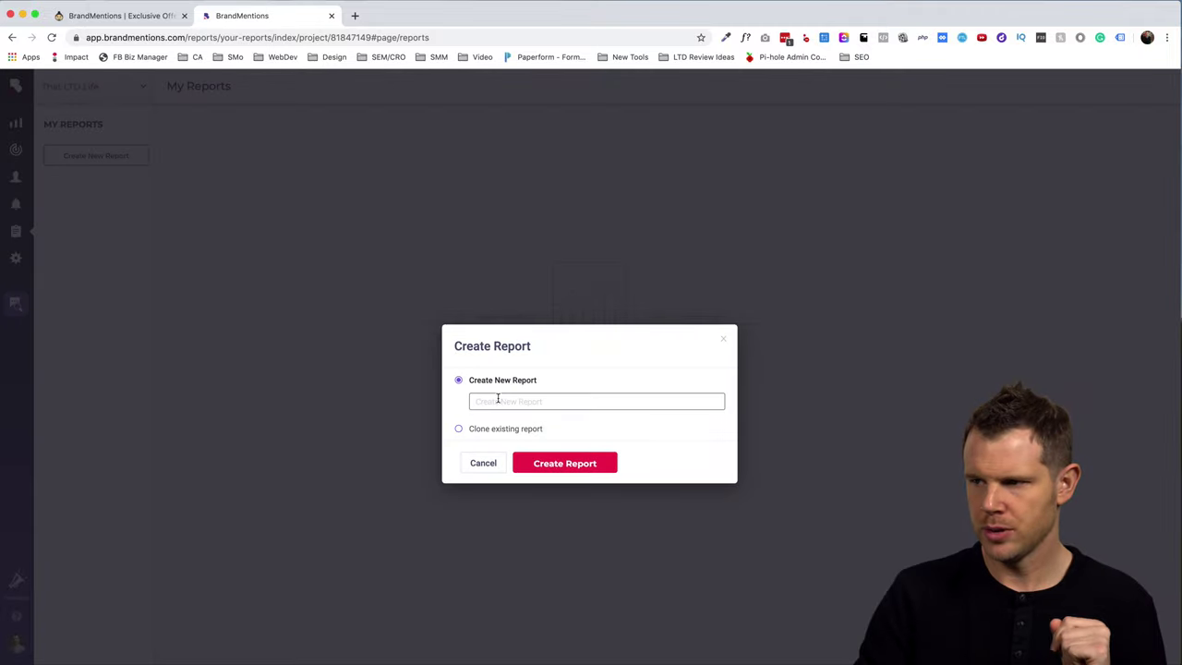
text(Test)
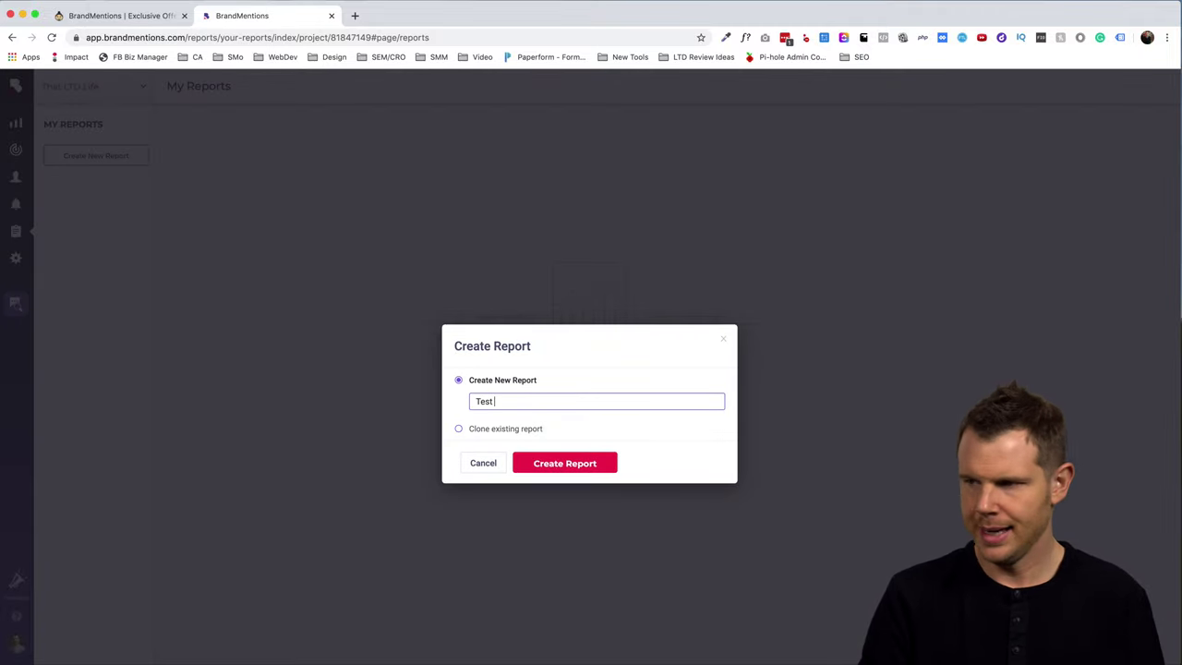
text( Report)
click(582, 459)
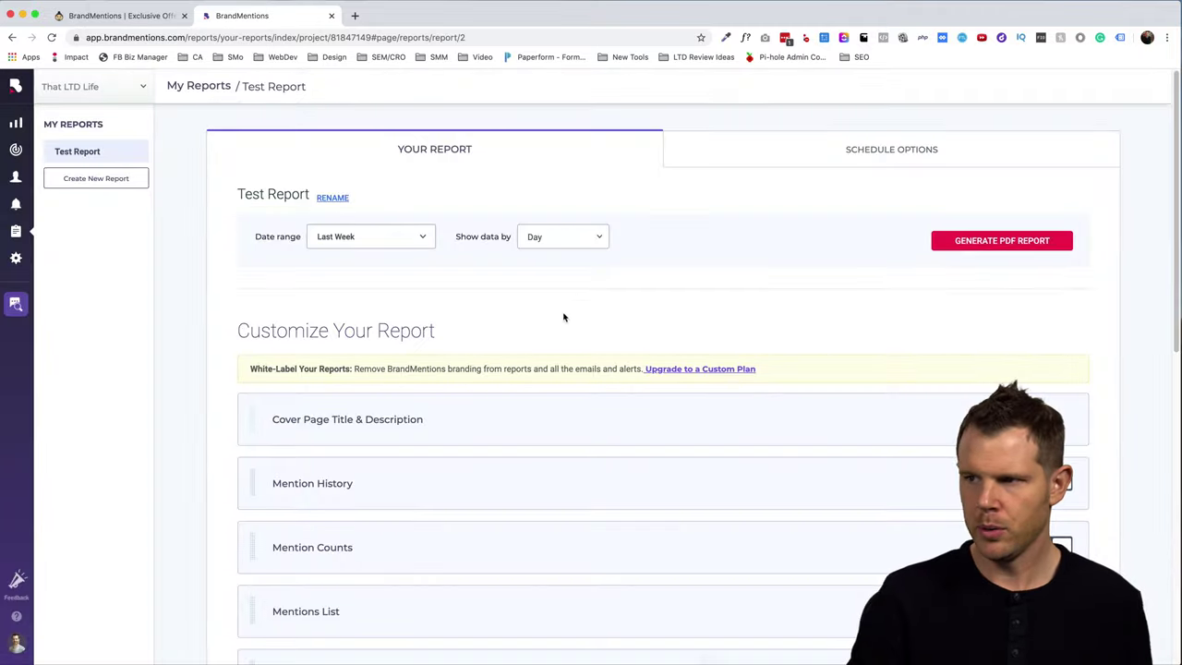
scroll(557, 342, down, 1)
click(404, 397)
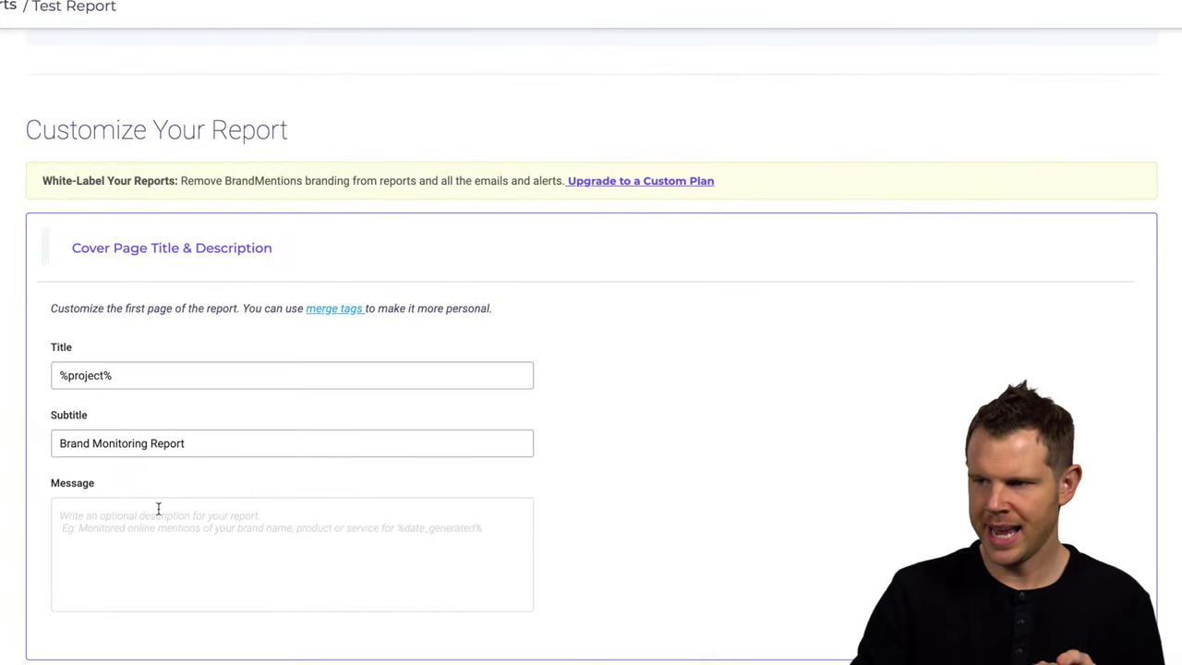
click(158, 509)
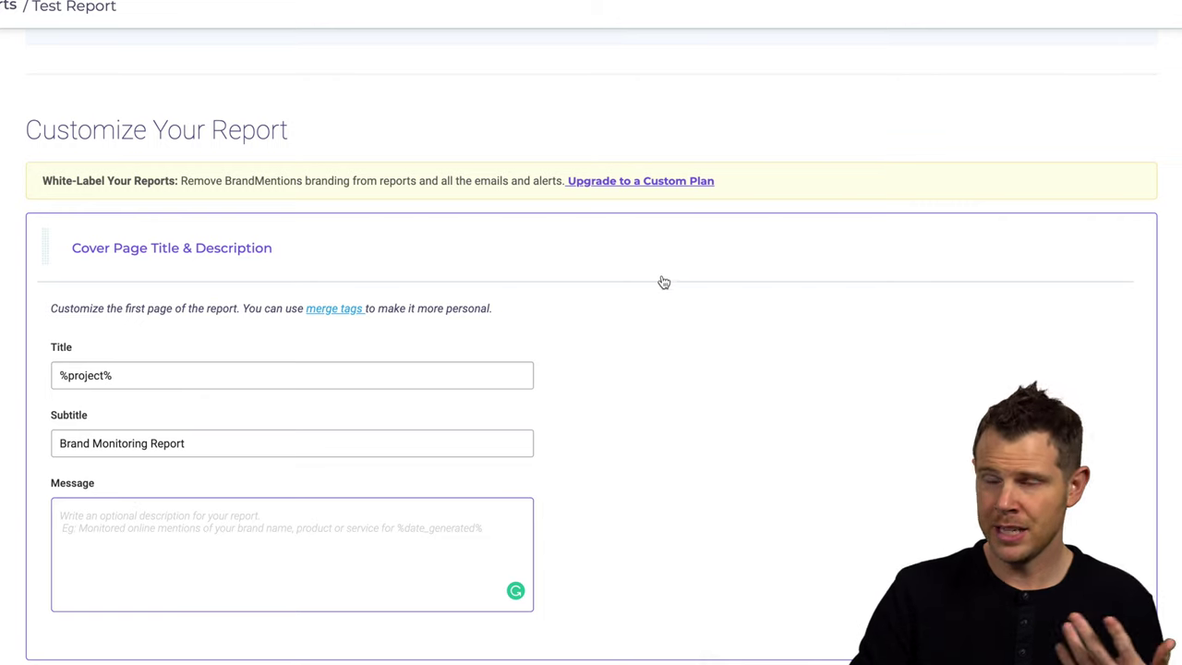
- Switch off the Used Languages section and toggle Mentions List off and back on
scroll(694, 372, down, 4)
scroll(693, 374, down, 1)
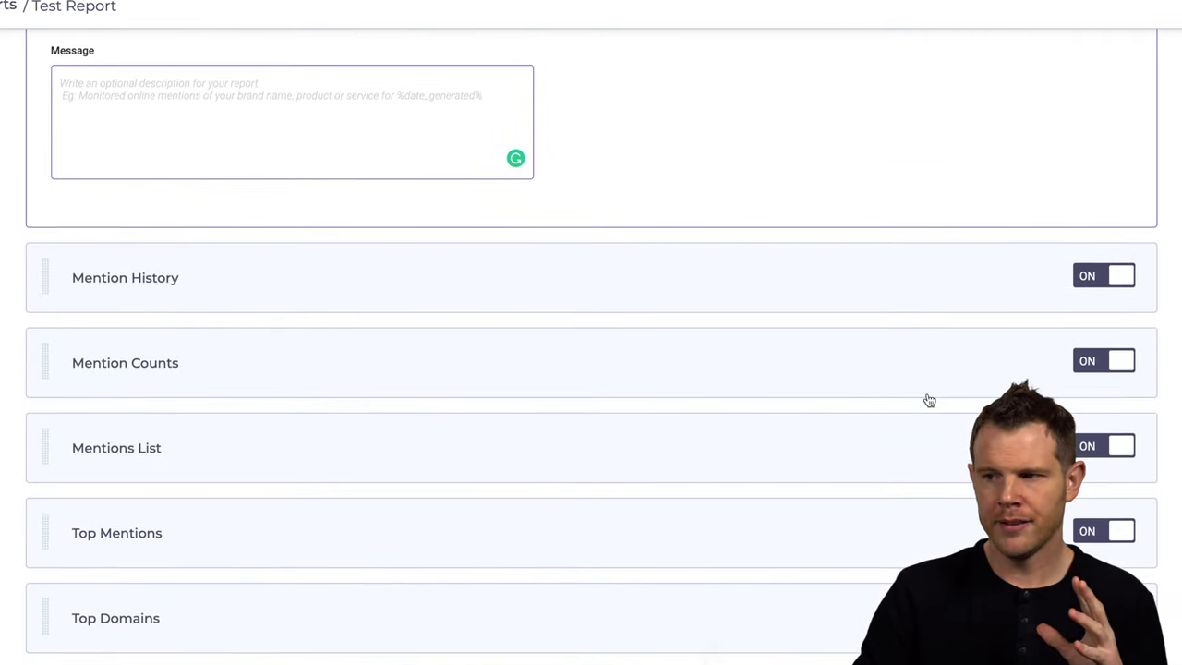
scroll(927, 397, down, 3)
scroll(928, 406, down, 1)
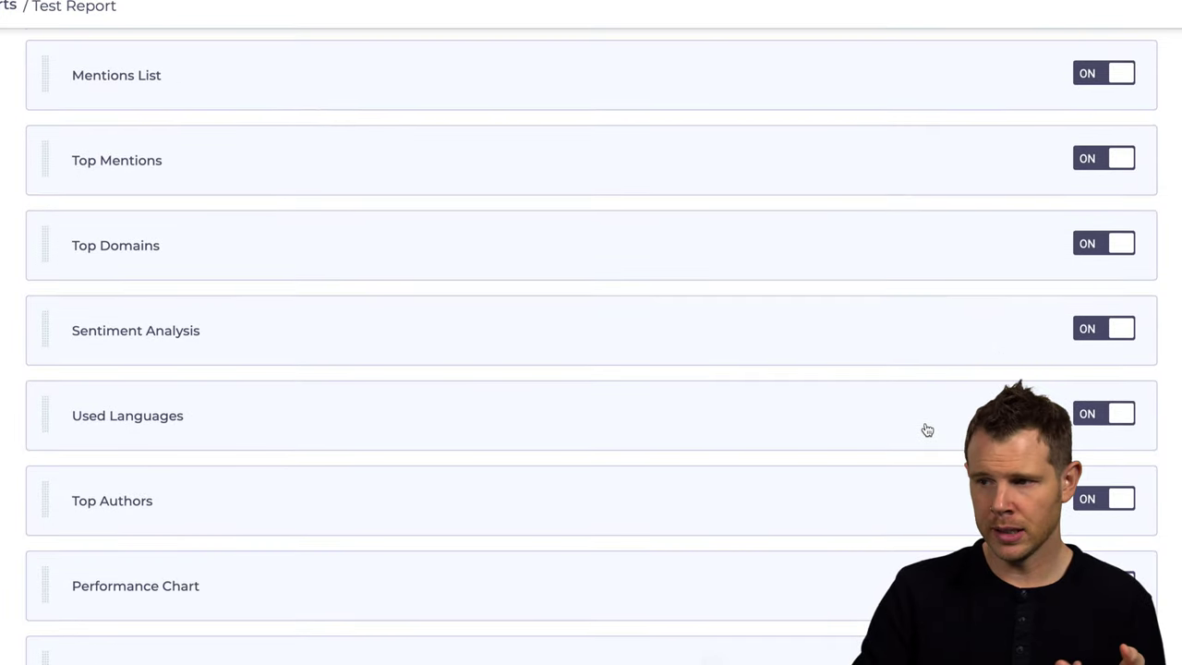
click(1096, 416)
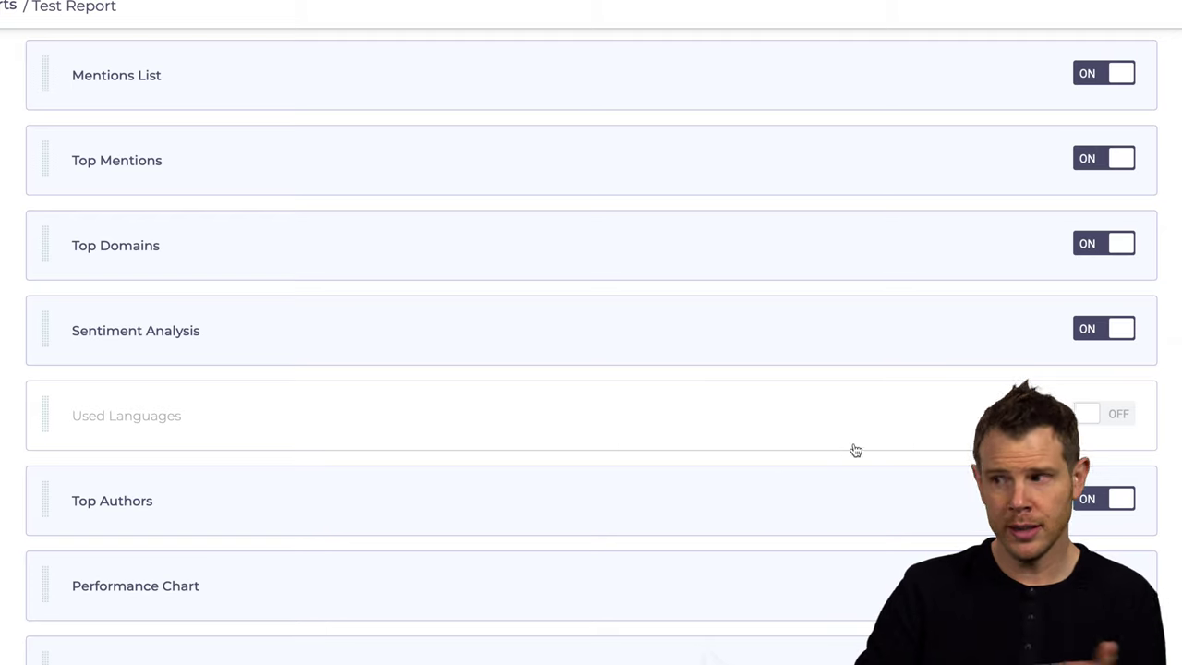
scroll(813, 435, down, 1)
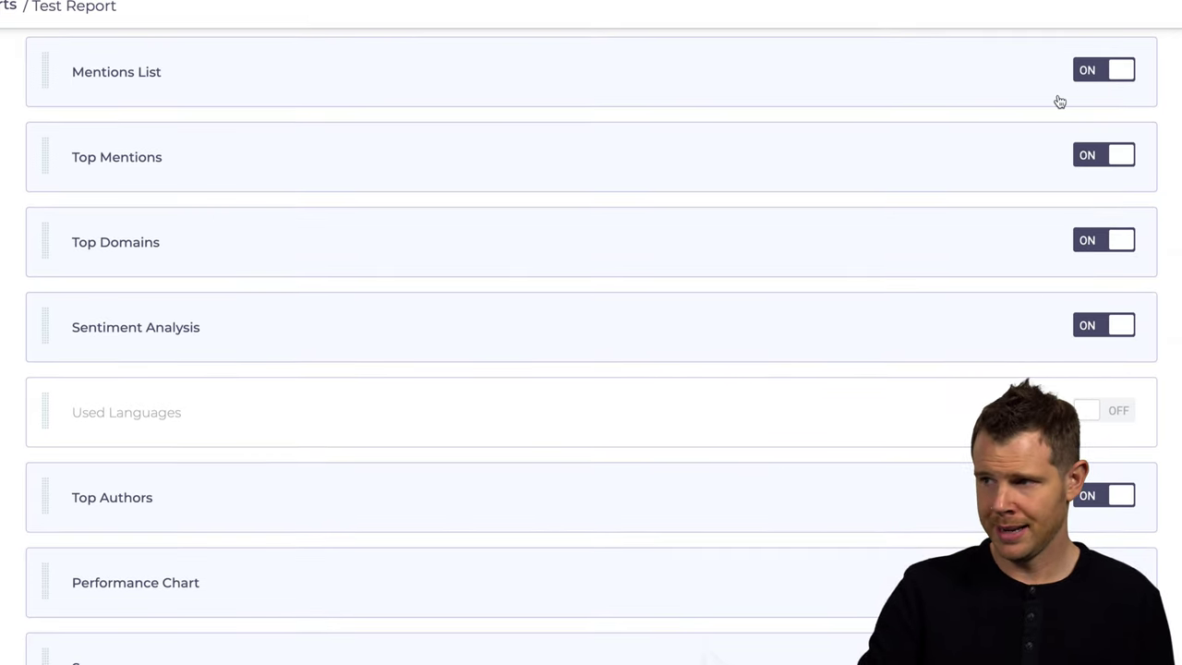
click(1118, 72)
scroll(746, 337, down, 1)
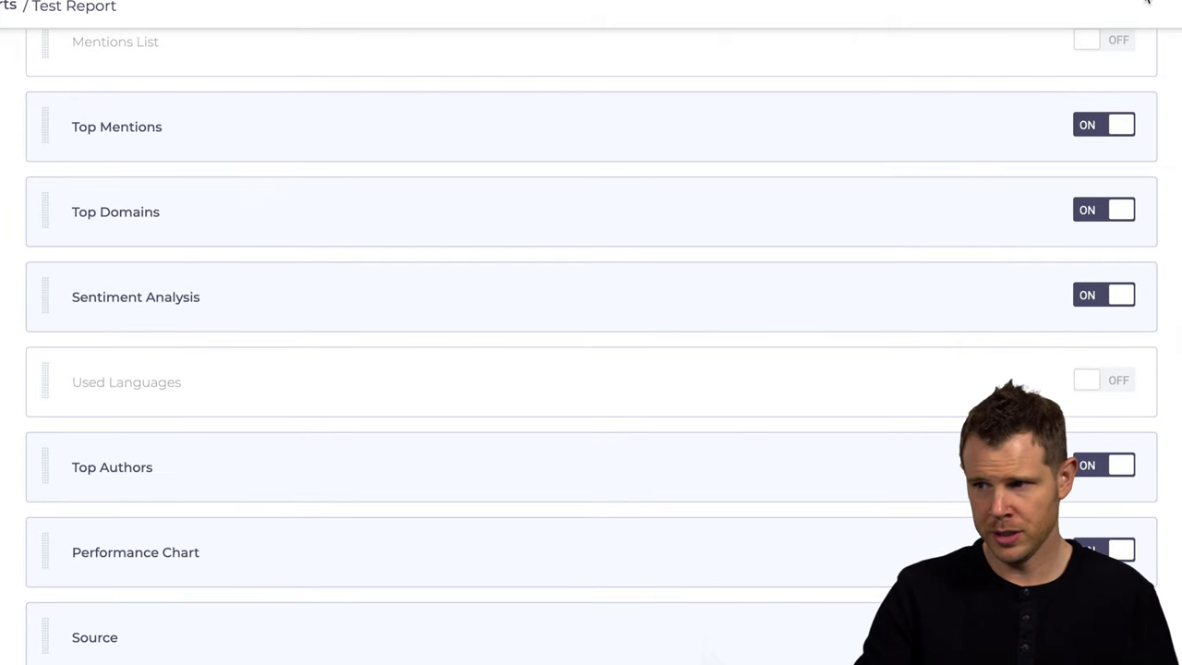
click(1111, 44)
scroll(788, 546, down, 5)
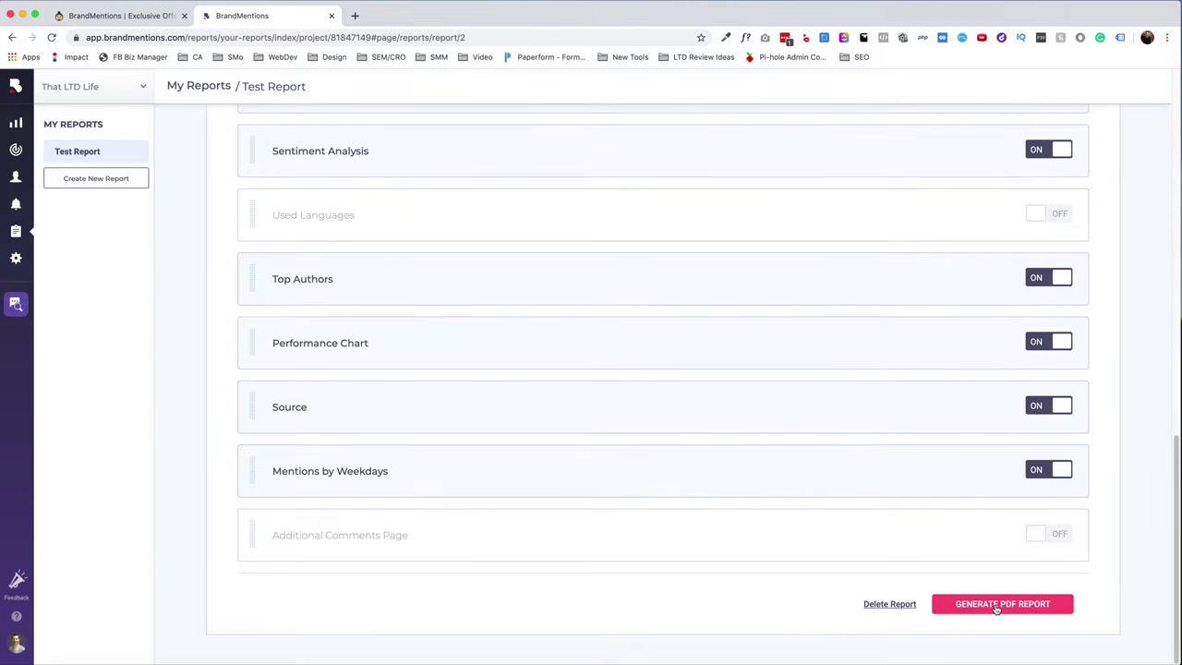
- Generate Test Report as a PDF and scroll through its pages
click(998, 604)
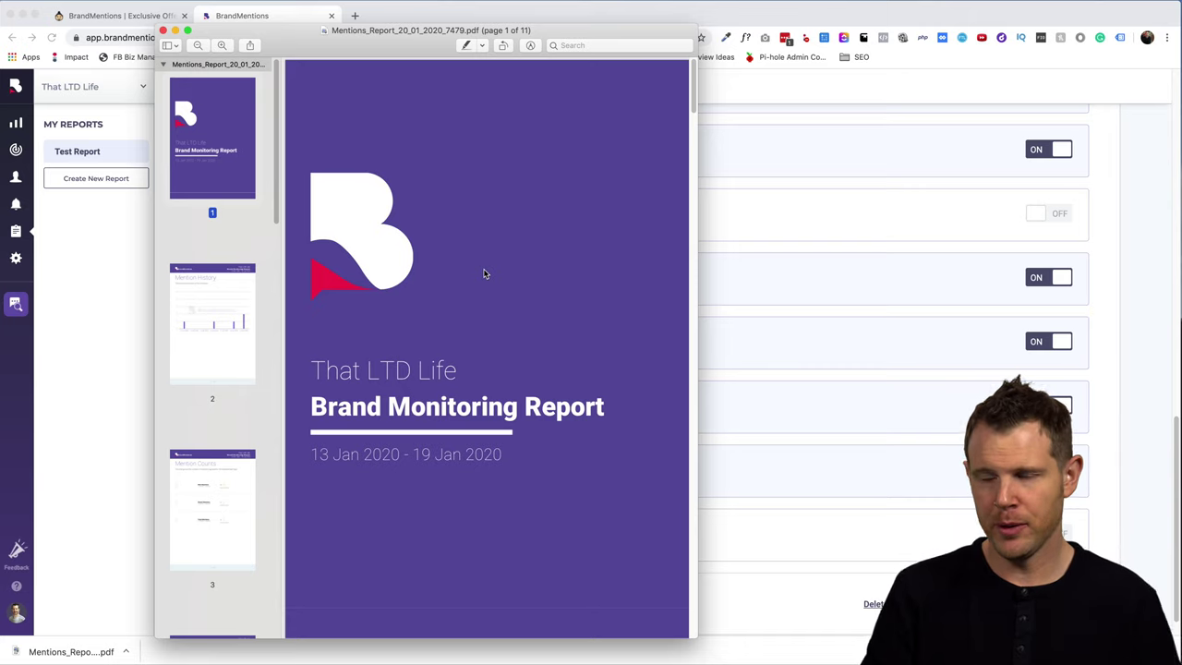
scroll(480, 249, down, 3)
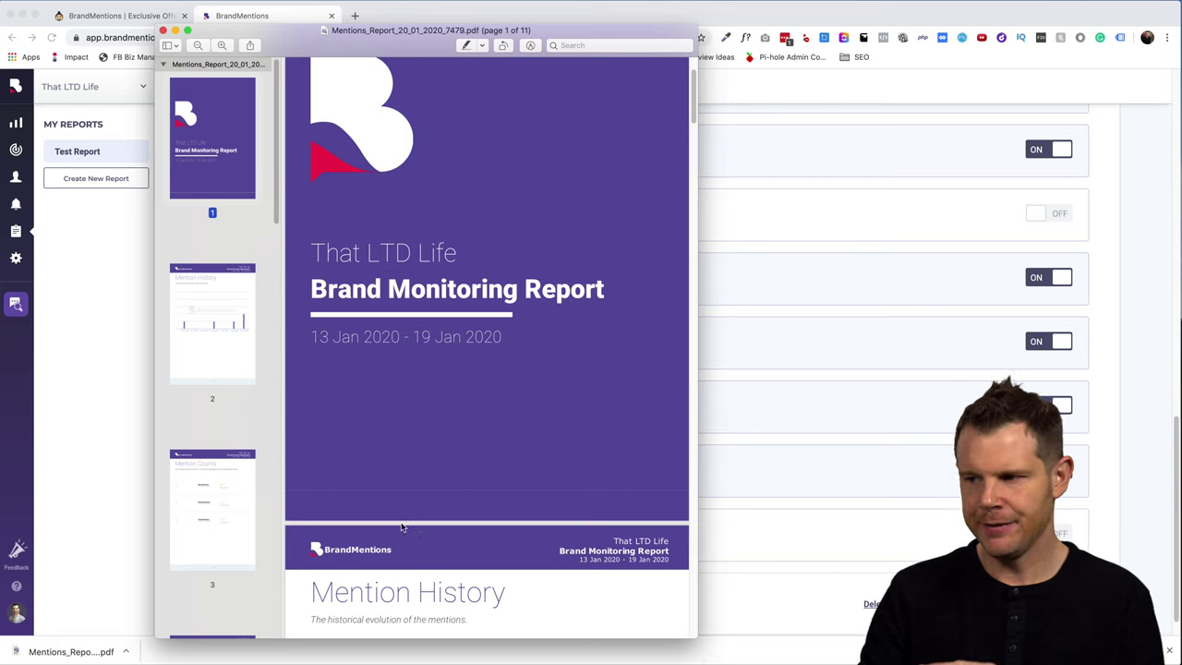
scroll(402, 527, down, 2)
scroll(379, 471, down, 6)
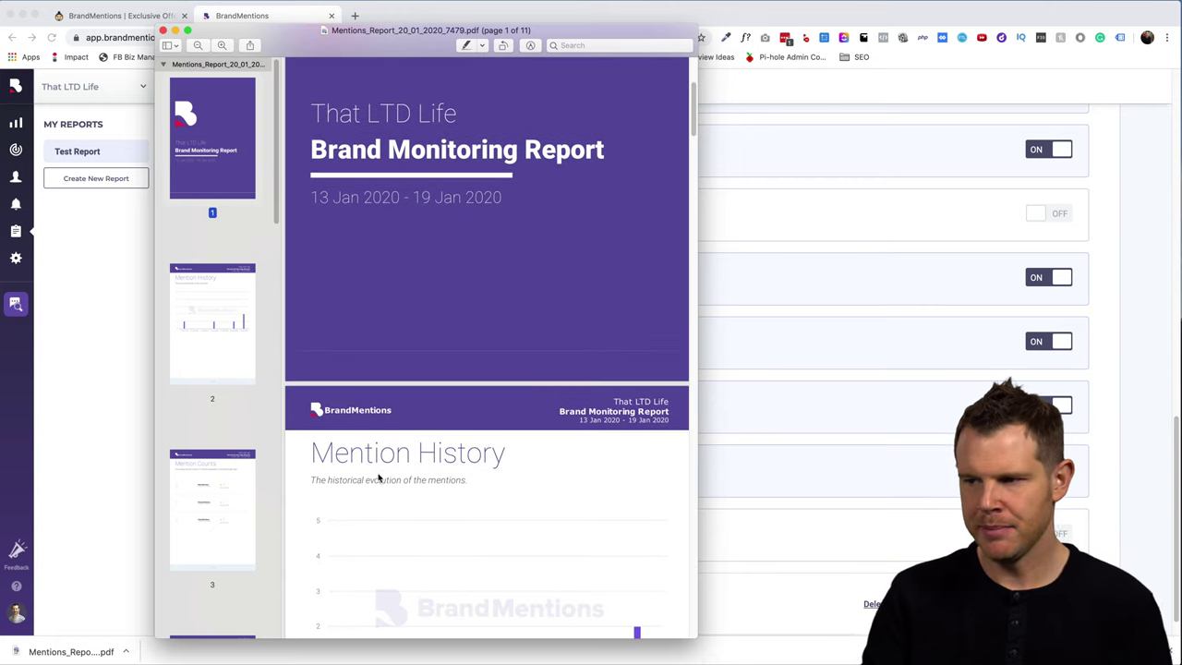
scroll(388, 459, down, 1)
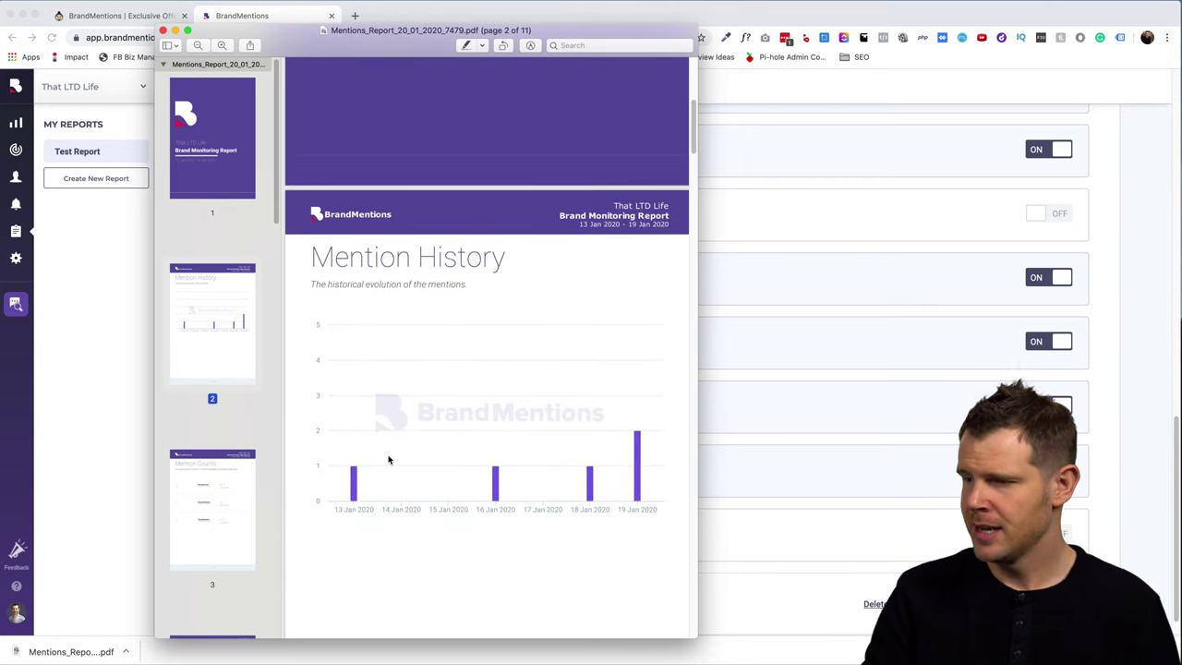
scroll(386, 464, down, 3)
scroll(379, 466, down, 1)
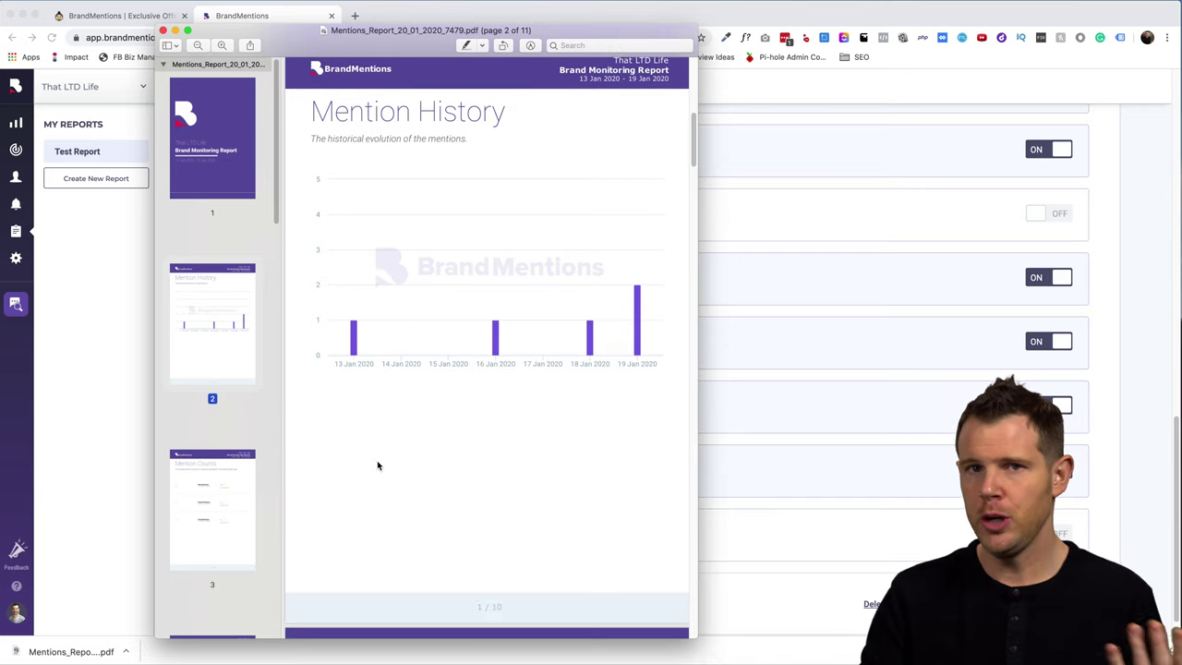
scroll(376, 463, down, 2)
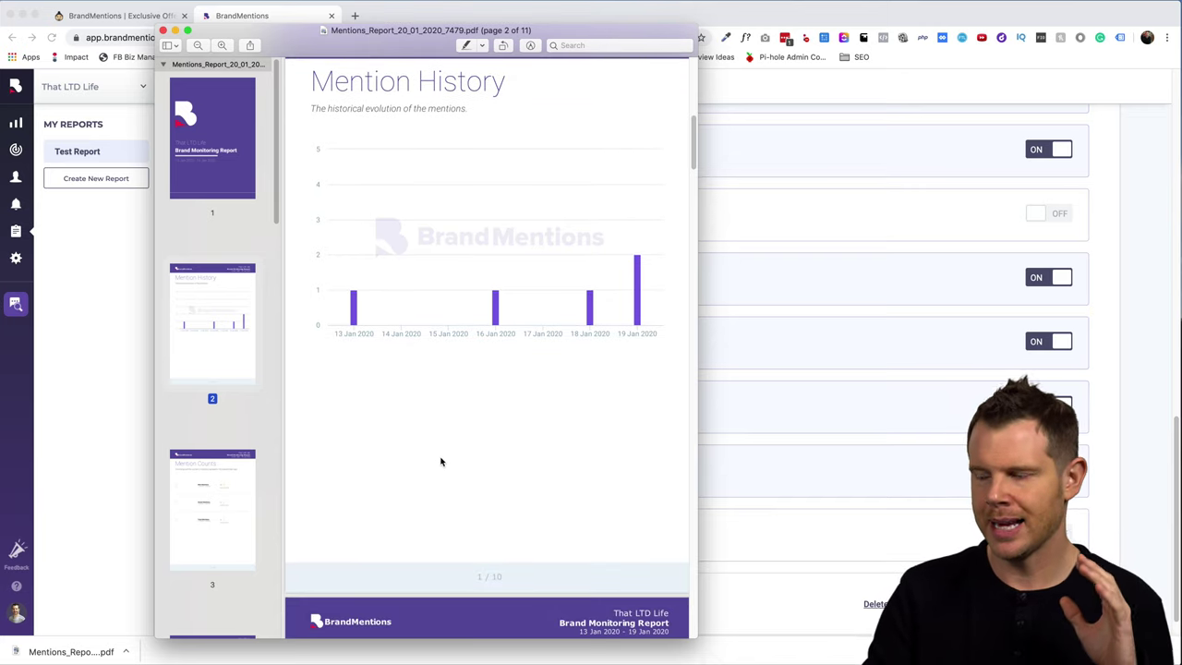
scroll(443, 476, down, 1)
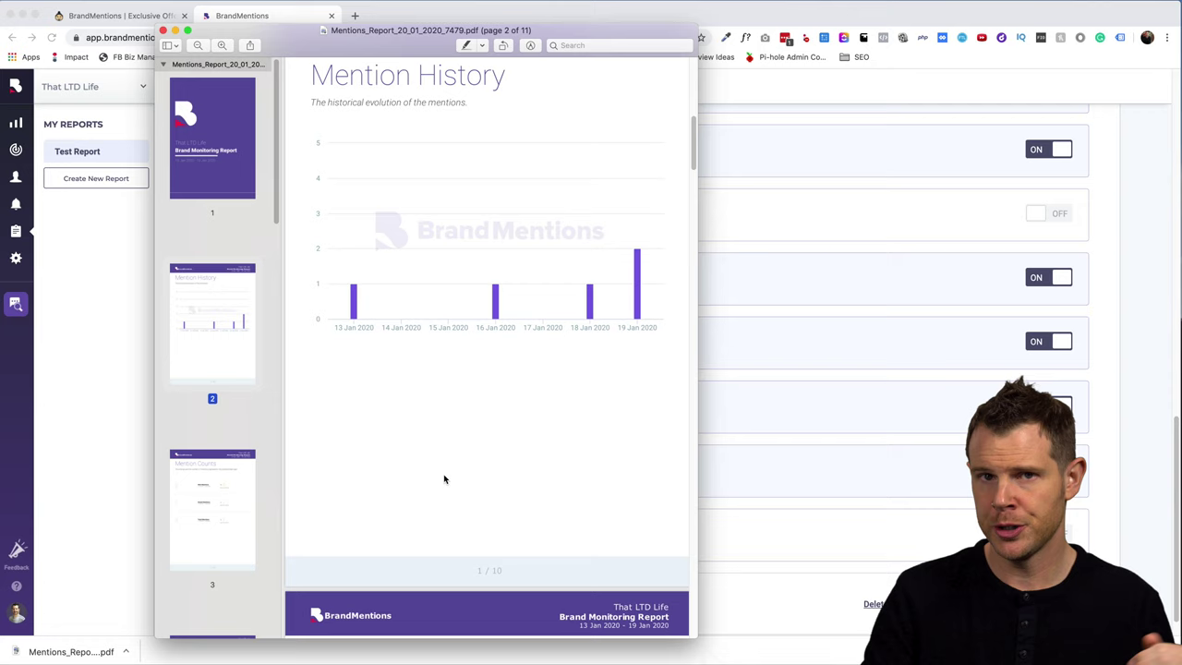
scroll(443, 477, down, 5)
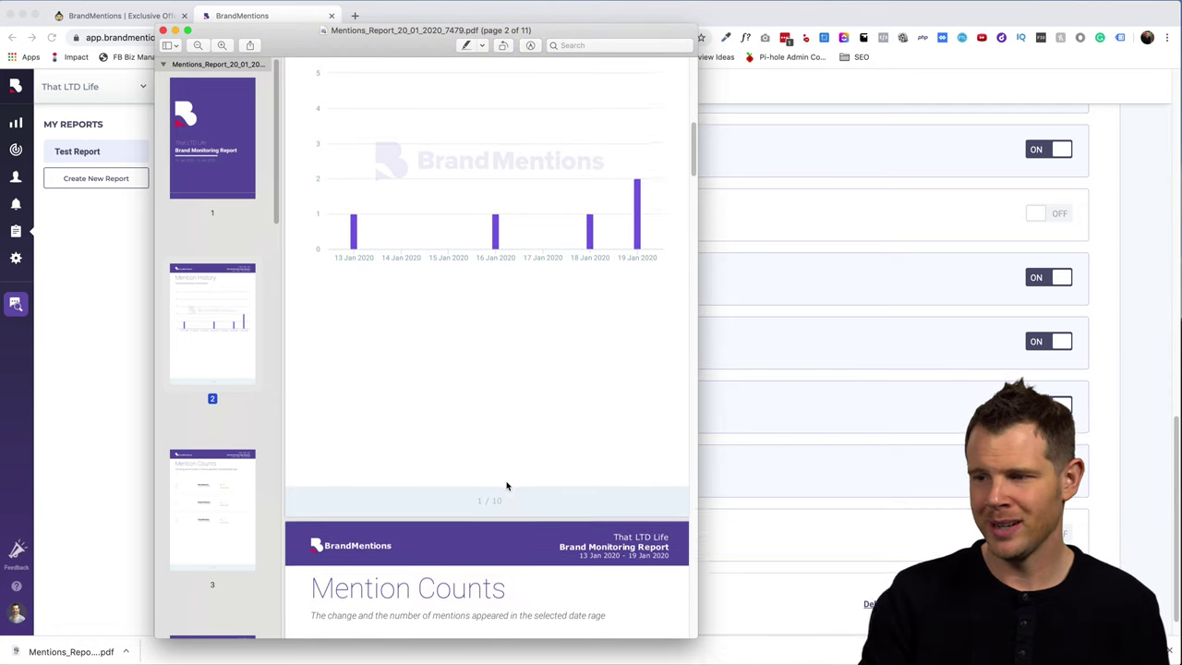
scroll(508, 484, down, 12)
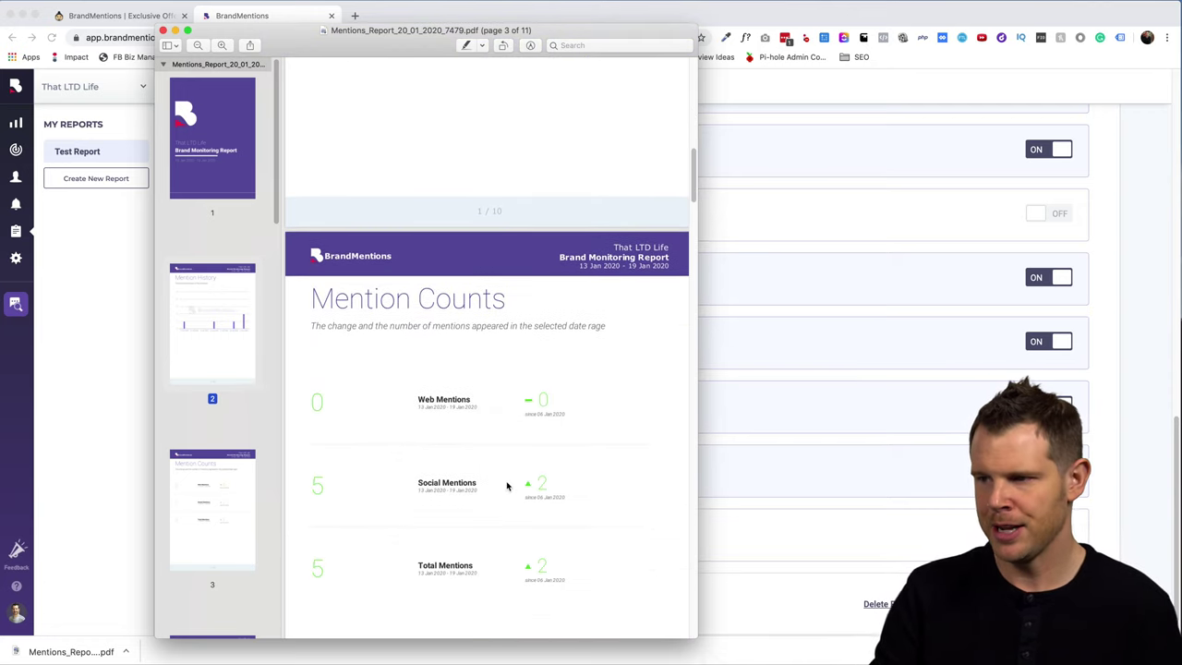
- Finish reviewing the 11-page report PDF in Preview and close it
scroll(682, 159, up, 15)
scroll(682, 159, up, 3)
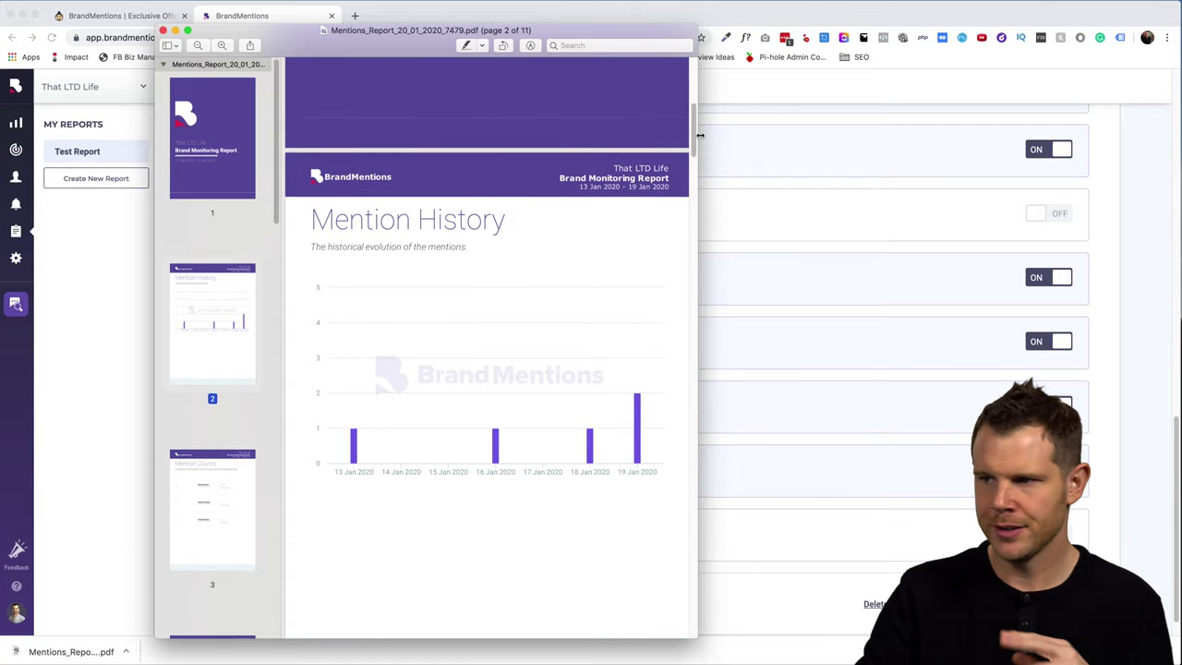
drag(700, 138, 675, 212)
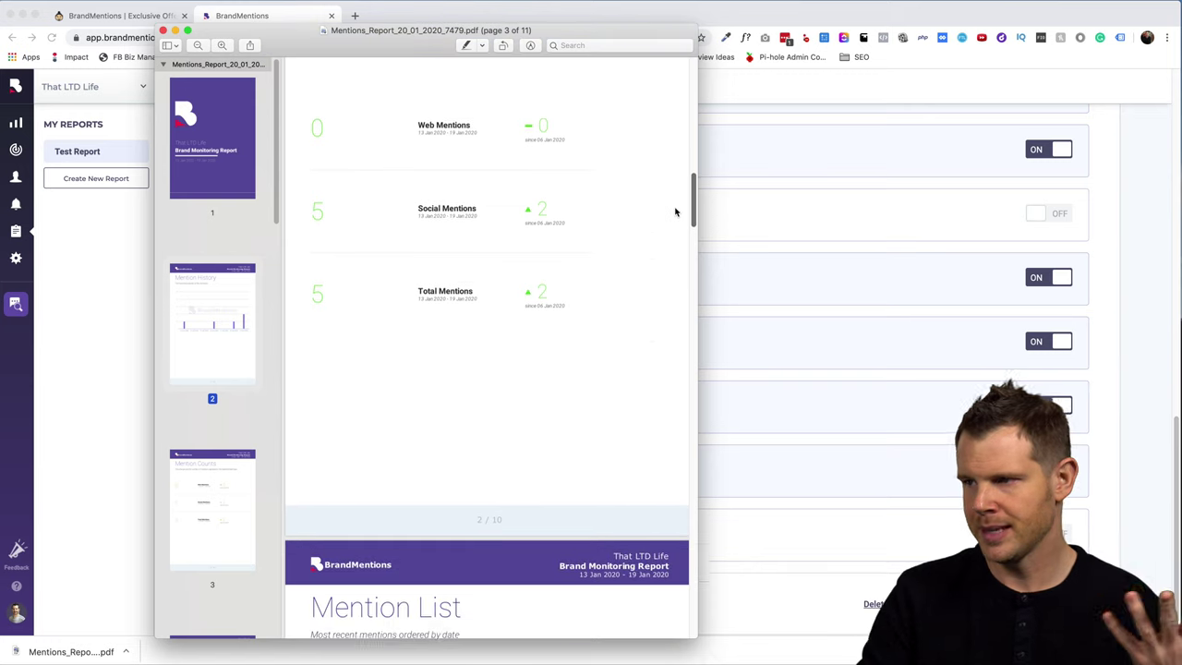
scroll(675, 212, down, 12)
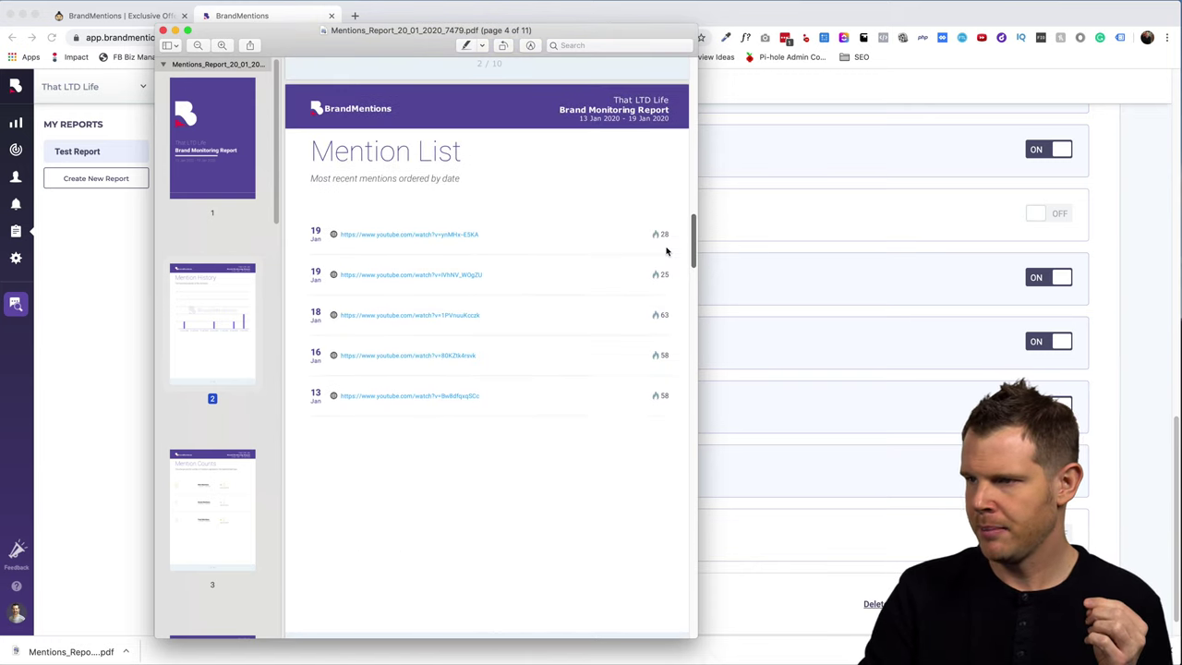
scroll(691, 268, down, 10)
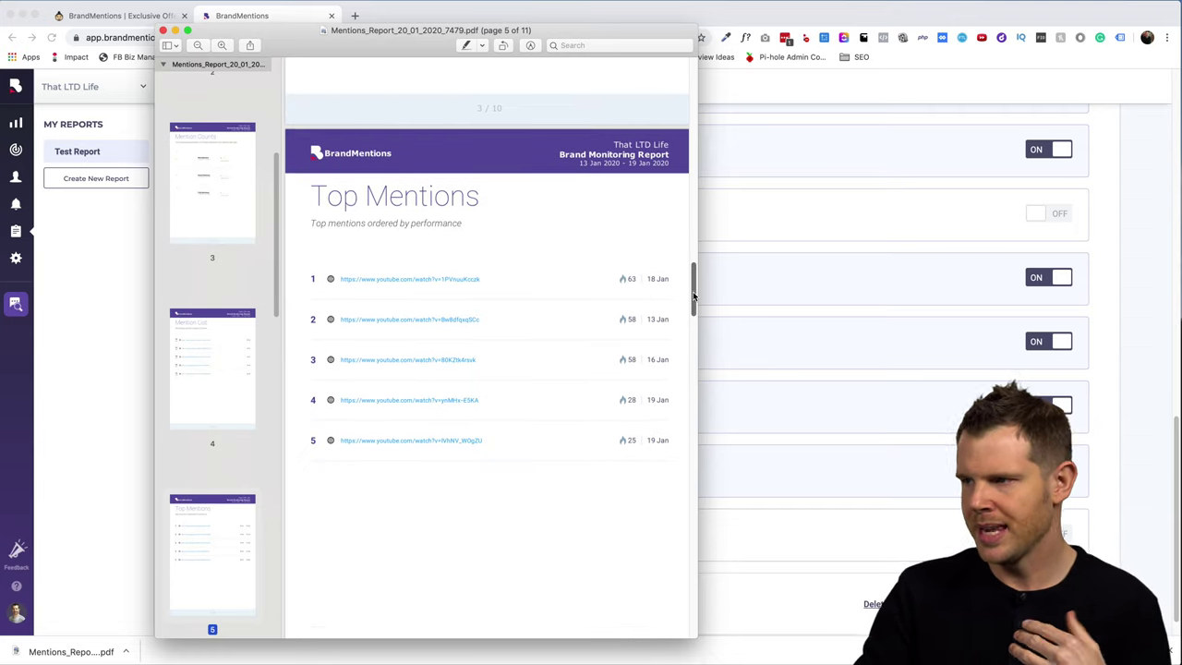
scroll(693, 292, down, 5)
scroll(694, 292, up, 4)
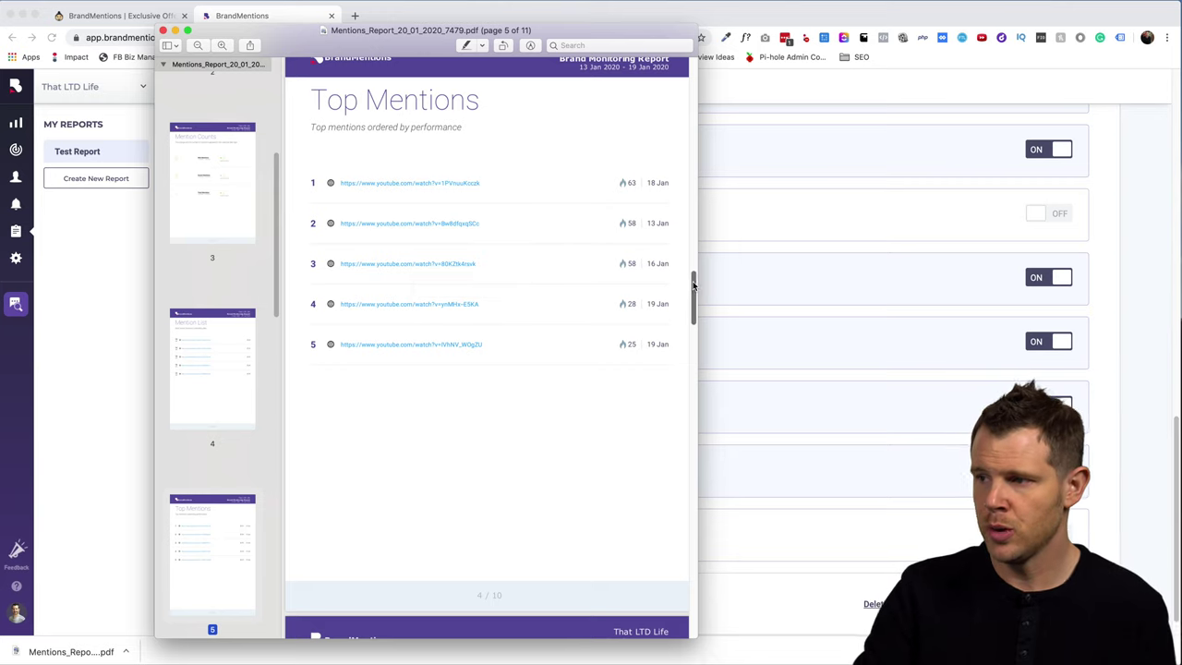
drag(691, 280, 682, 373)
scroll(569, 242, up, 20)
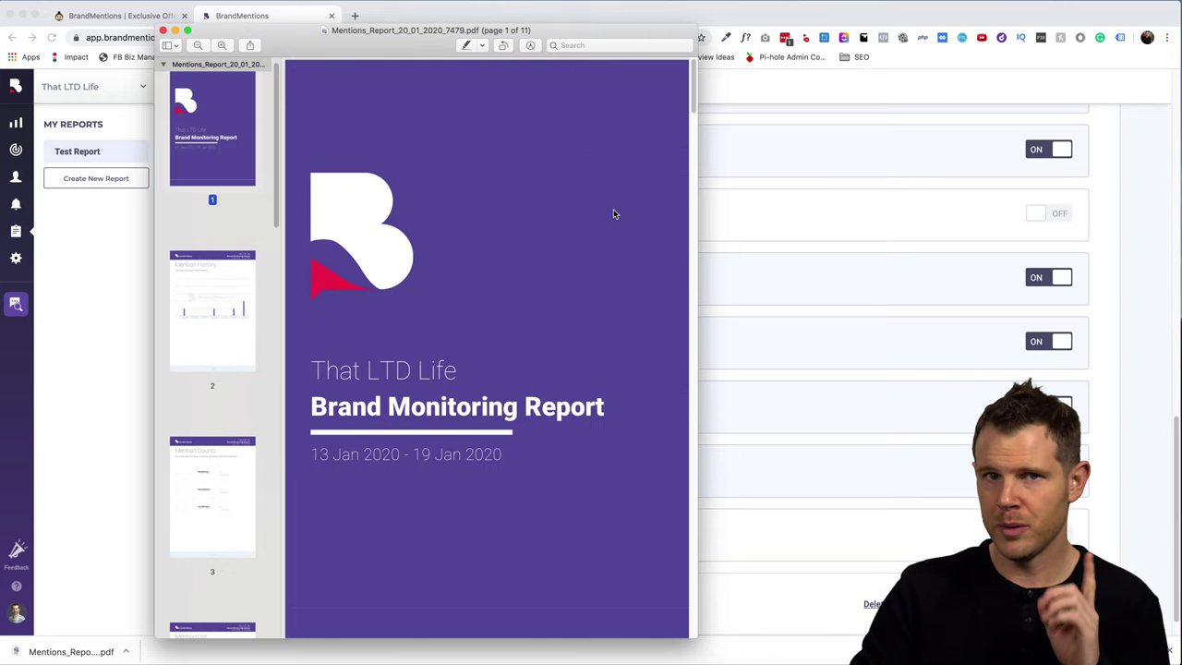
drag(693, 106, 688, 143)
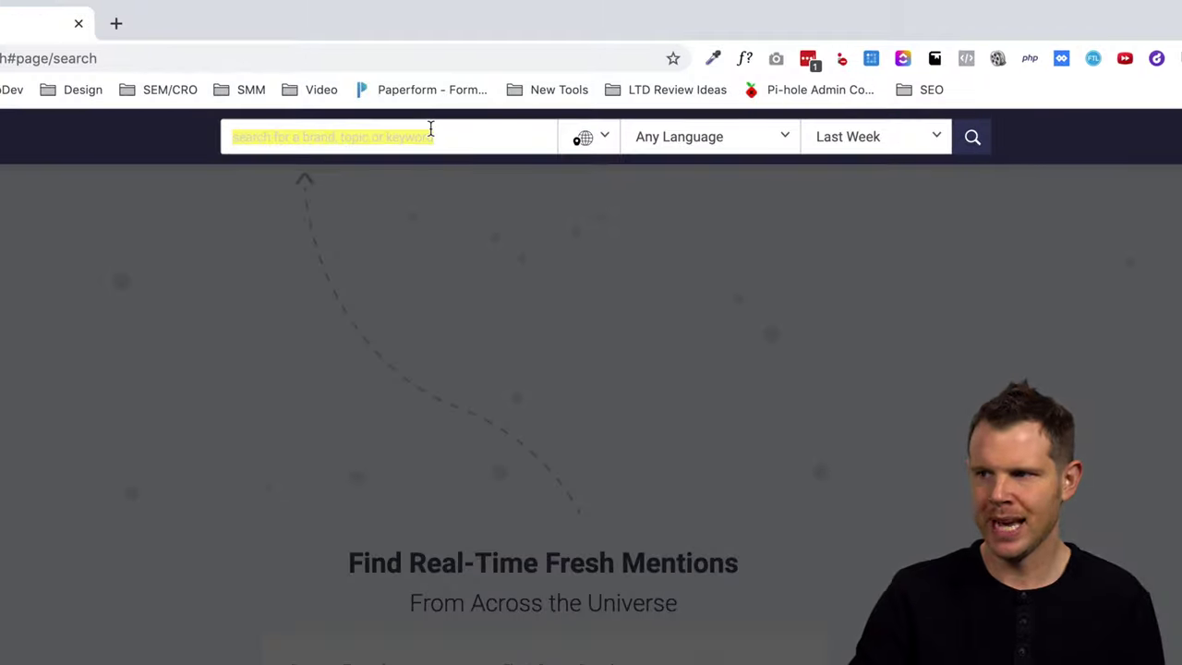
- Run a Quick Research search for AppSumo limited to the Last Week
click(549, 81)
text(AppSumo)
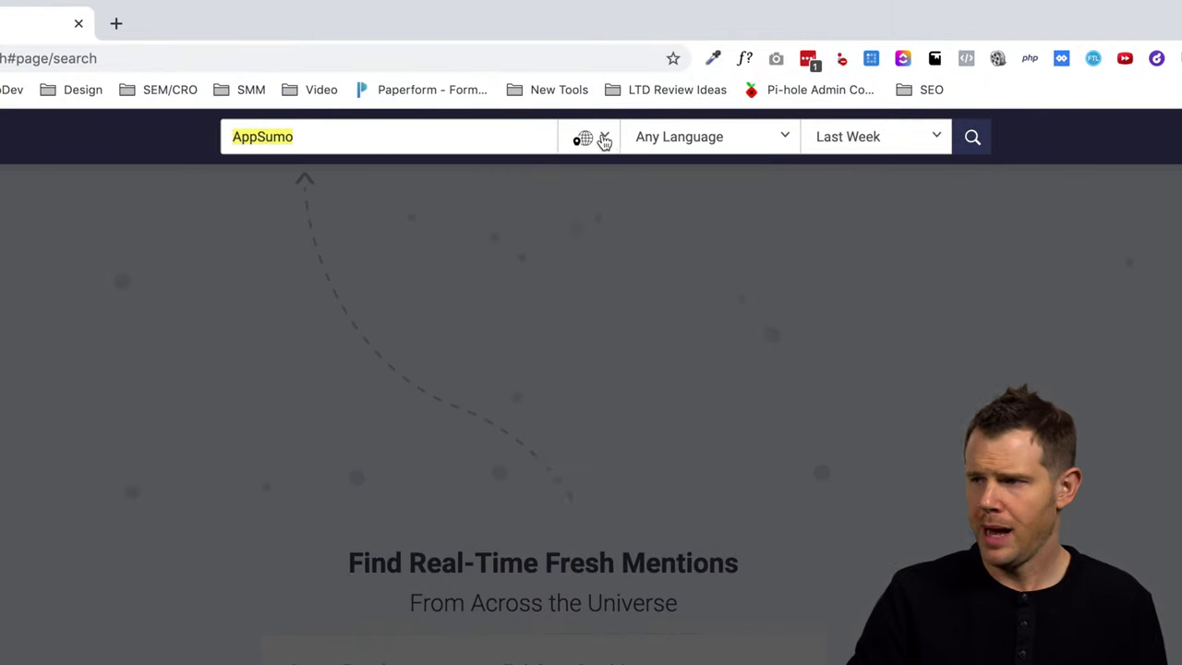
click(602, 138)
click(705, 139)
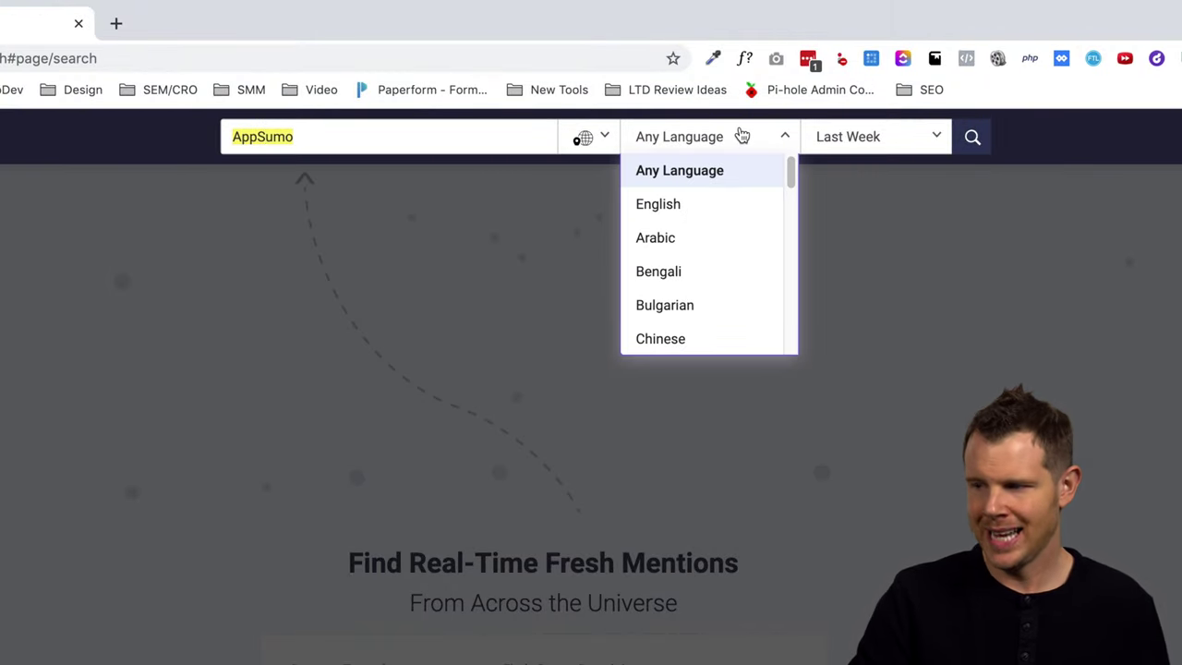
click(888, 137)
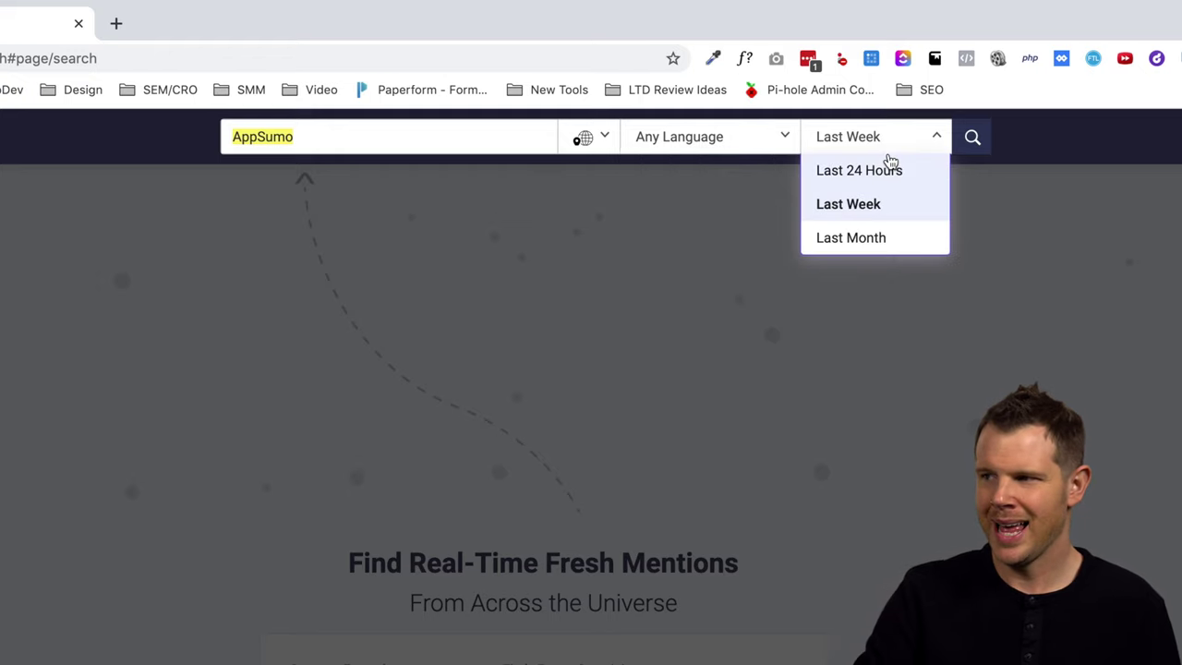
click(881, 204)
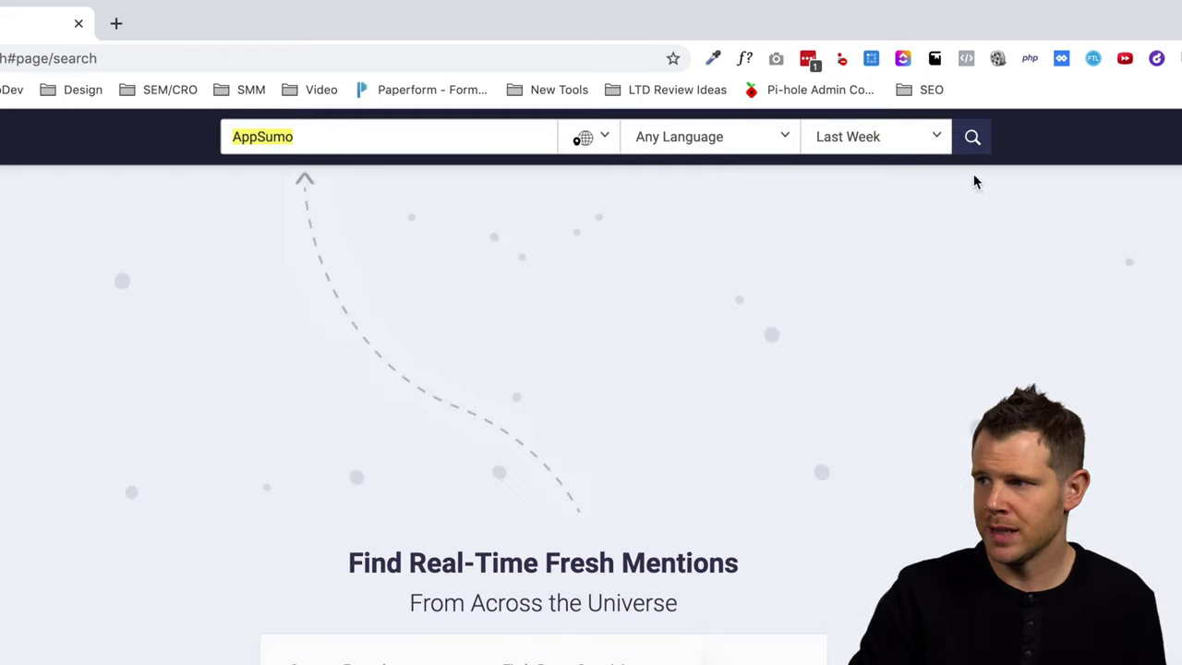
key(Return)
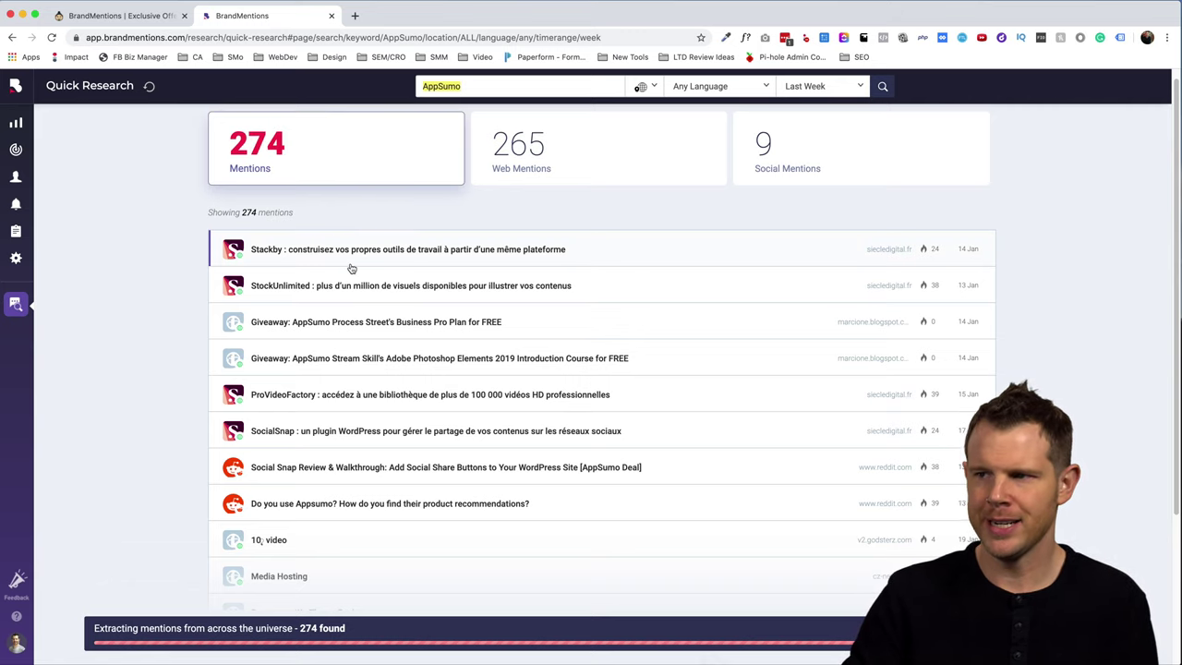
- Browse the AppSumo results by Social, Web and All mentions, then choose Monitor & Get Daily Alerts
click(836, 153)
click(617, 157)
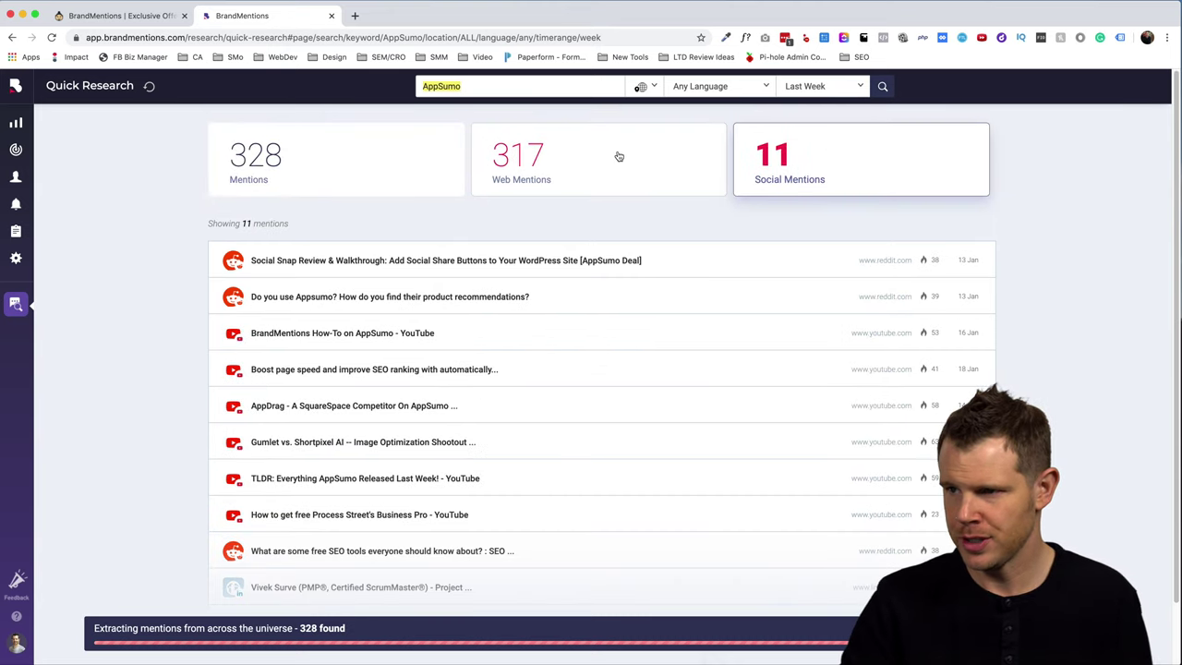
click(874, 180)
click(409, 175)
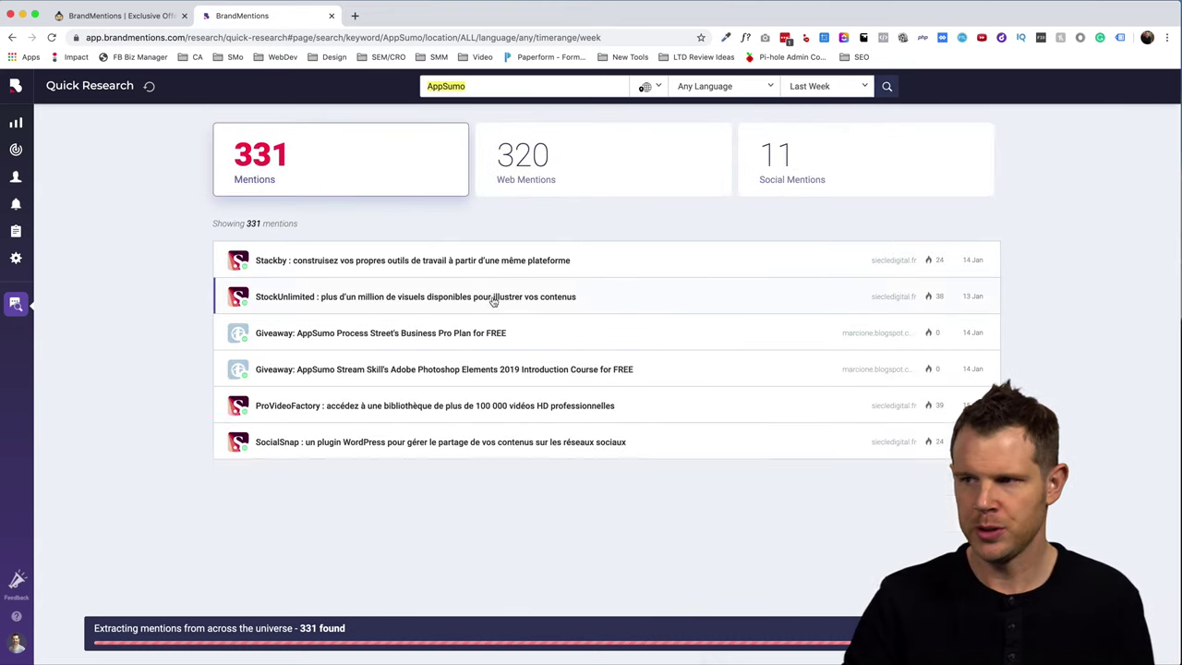
scroll(515, 316, down, 1)
scroll(515, 316, down, 3)
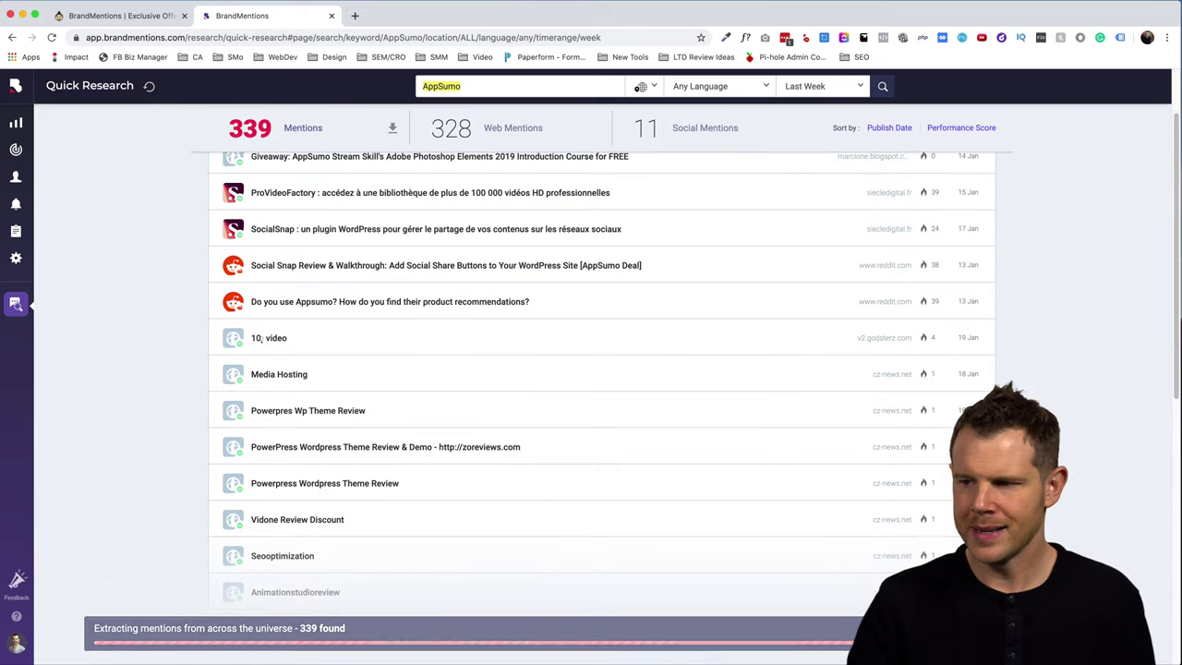
scroll(680, 594, up, 5)
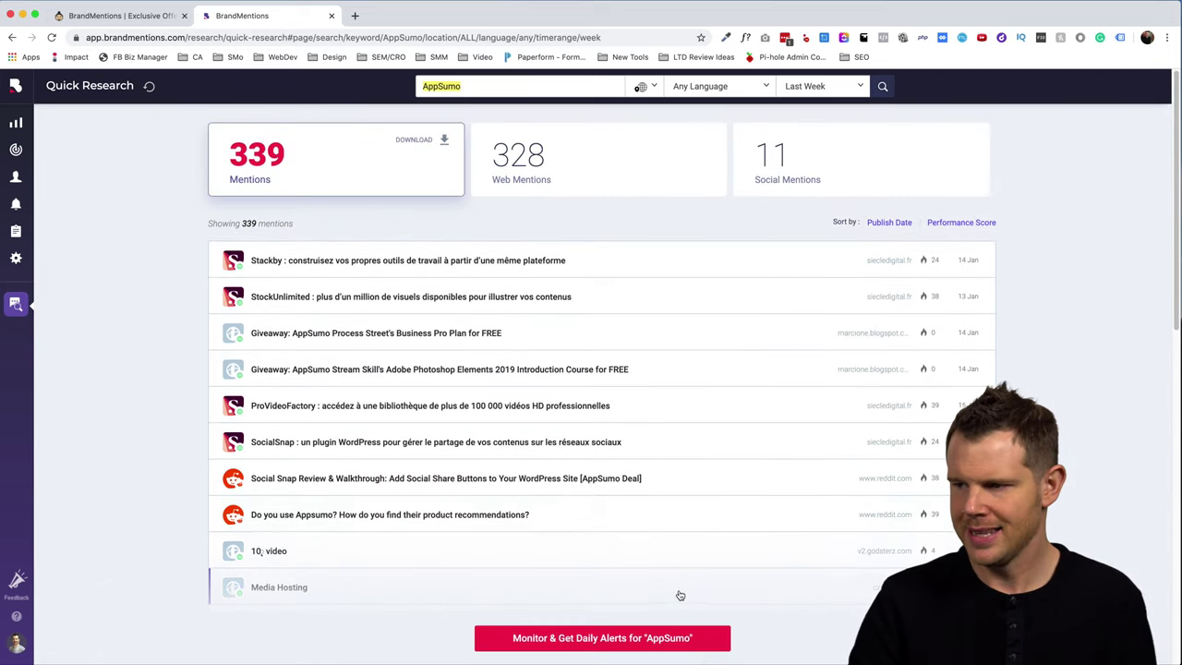
click(609, 639)
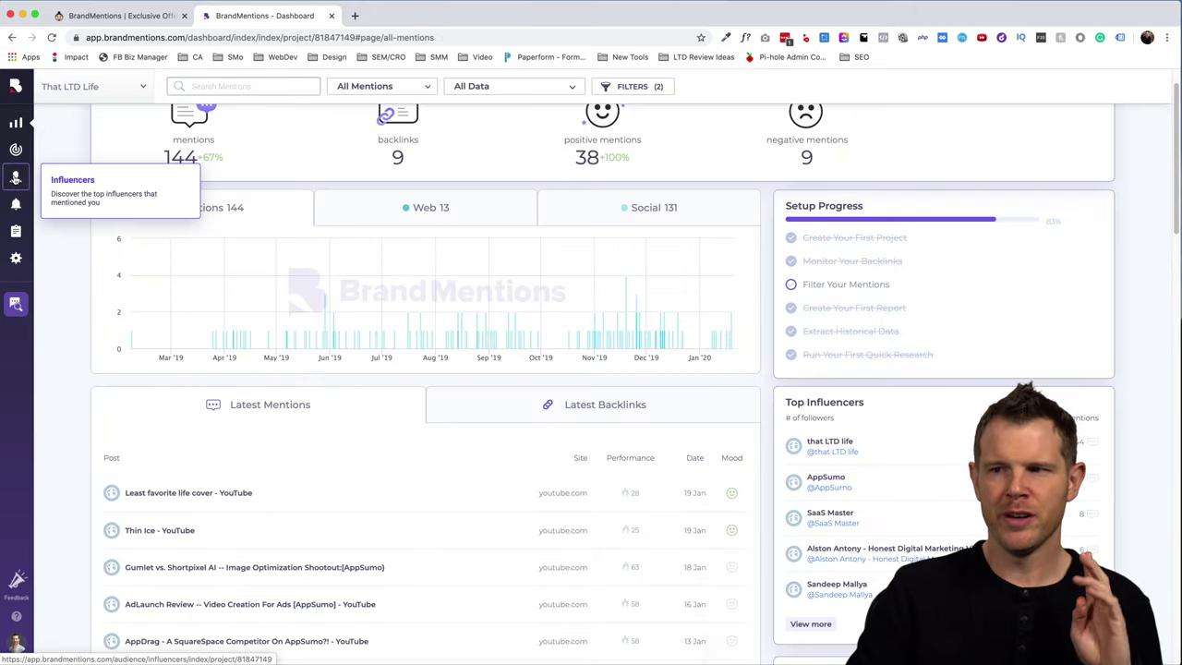
- Review That LTD Life's influencers and sites, then go to its important mentions list
click(14, 178)
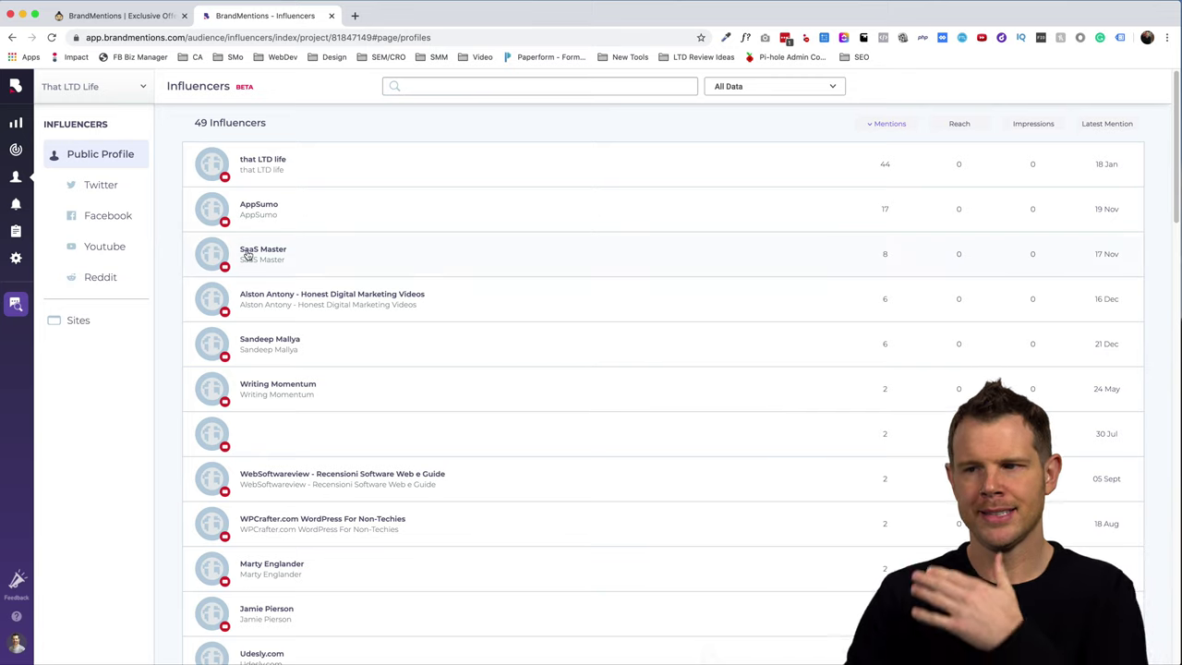
click(97, 329)
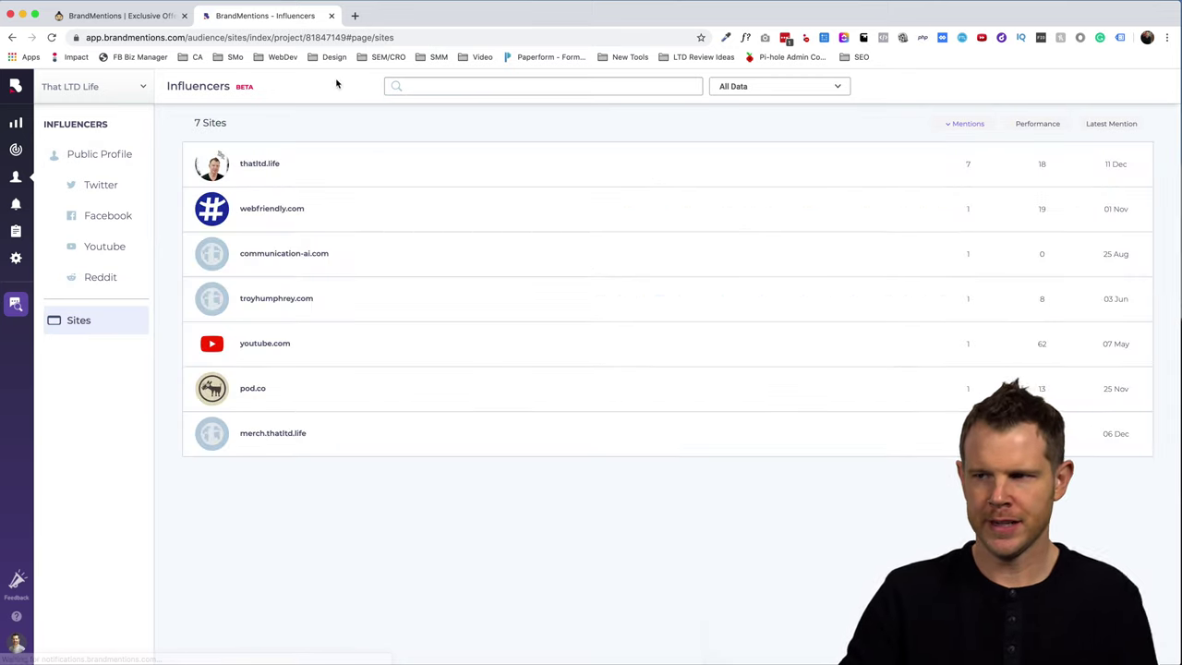
click(16, 135)
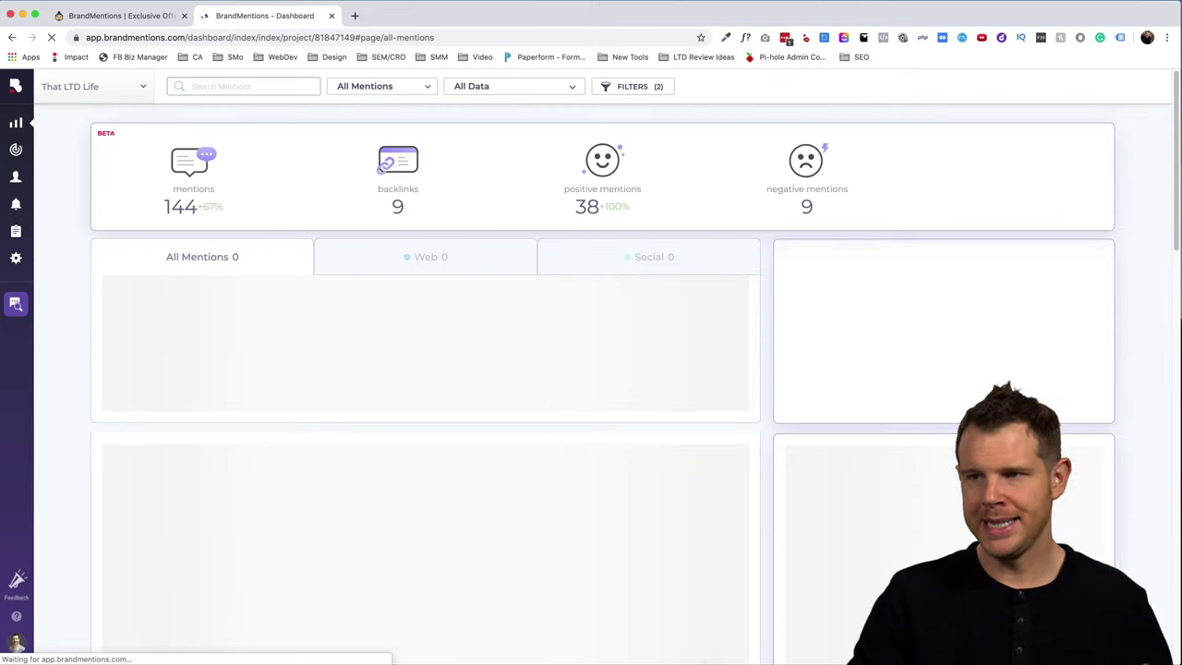
click(16, 150)
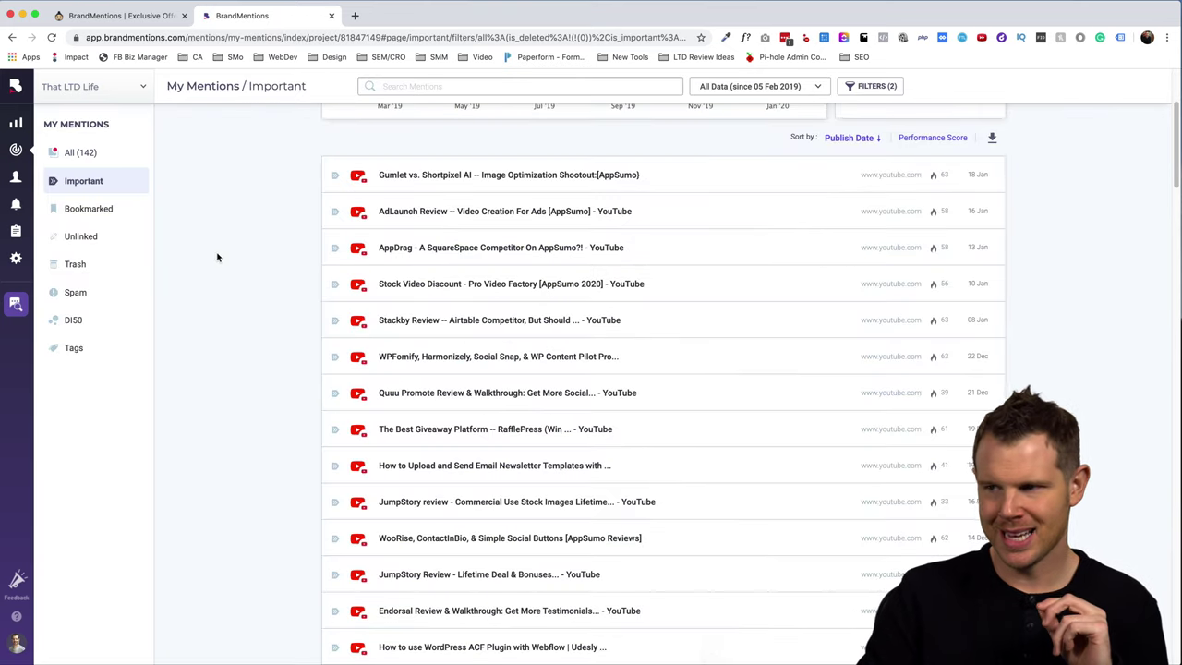
- Expand the Gumlet vs. Shortpixel AI mention and bring up its actions menu
scroll(218, 258, up, 3)
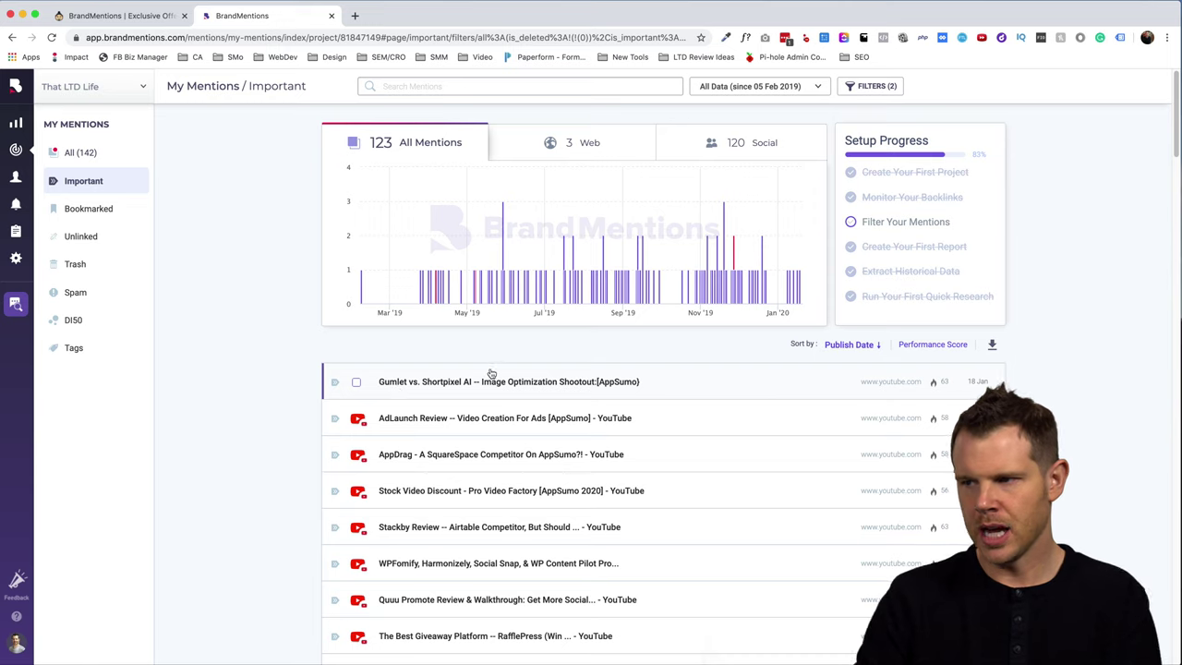
click(558, 384)
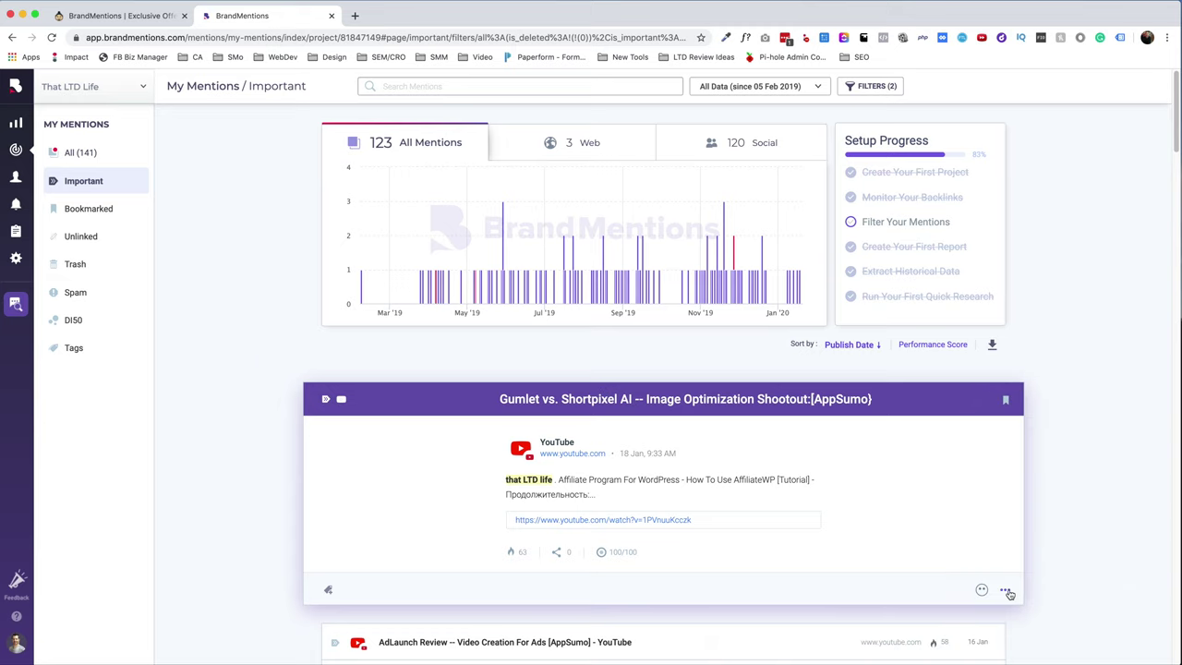
click(1007, 592)
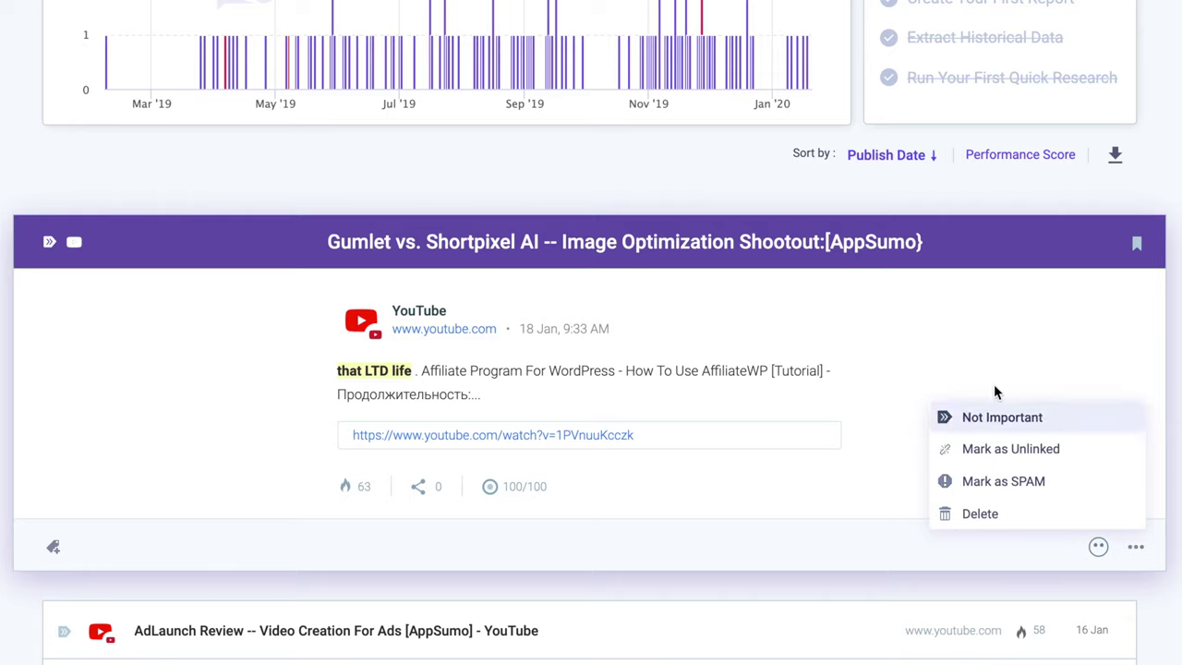
- Bookmark the Gumlet mention and check it under Bookmarked
click(1136, 246)
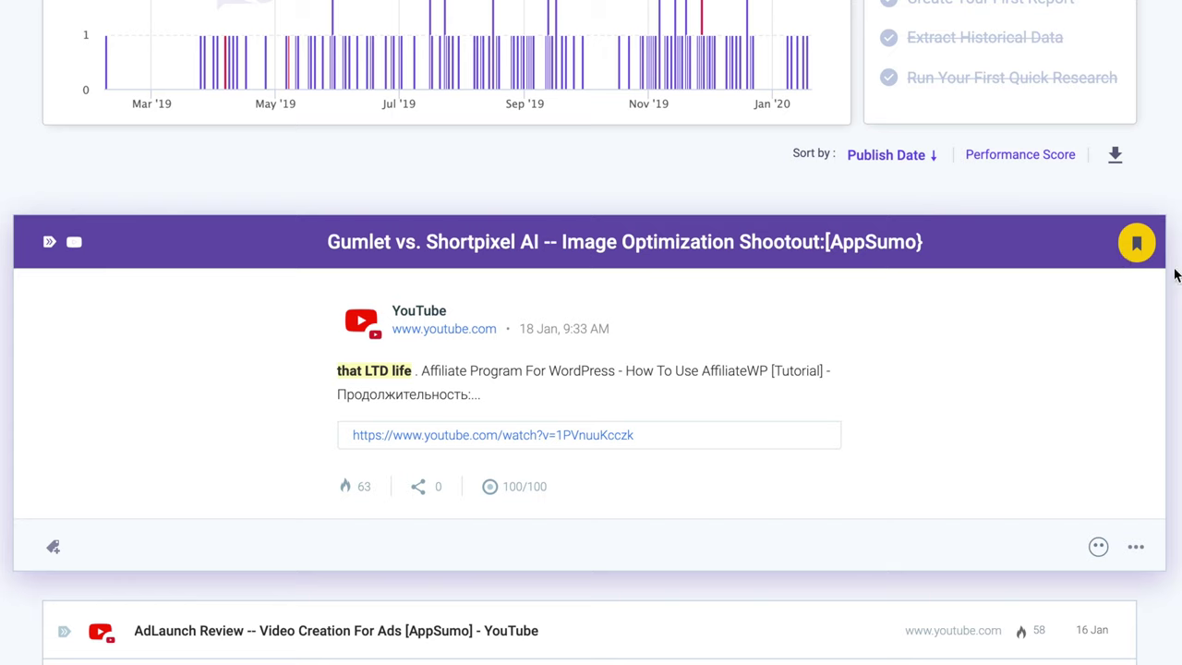
click(89, 208)
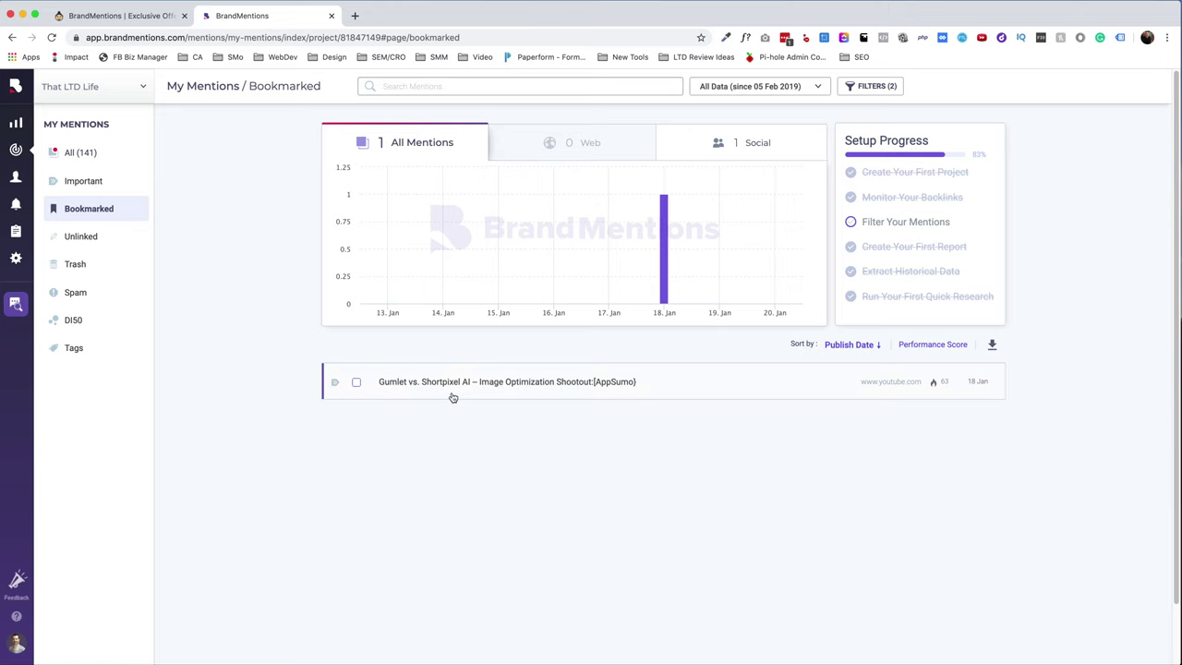
key(super+bracketleft)
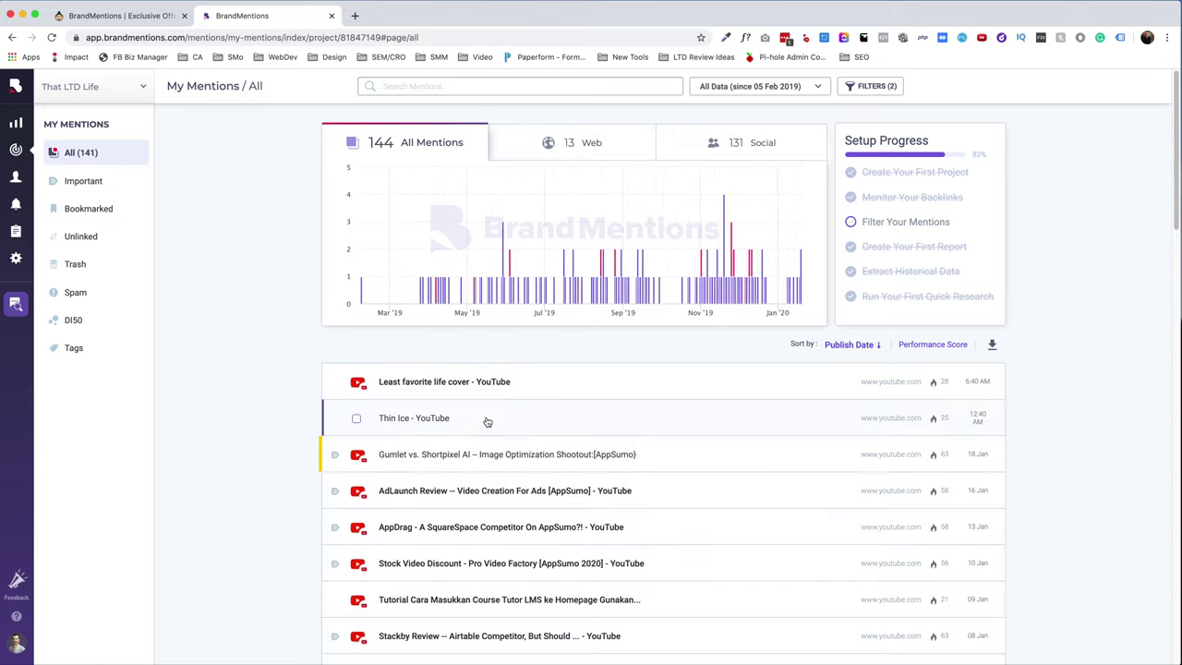
- Move the Thin Ice mention to Trash, confirm it there, and return to All mentions
click(555, 419)
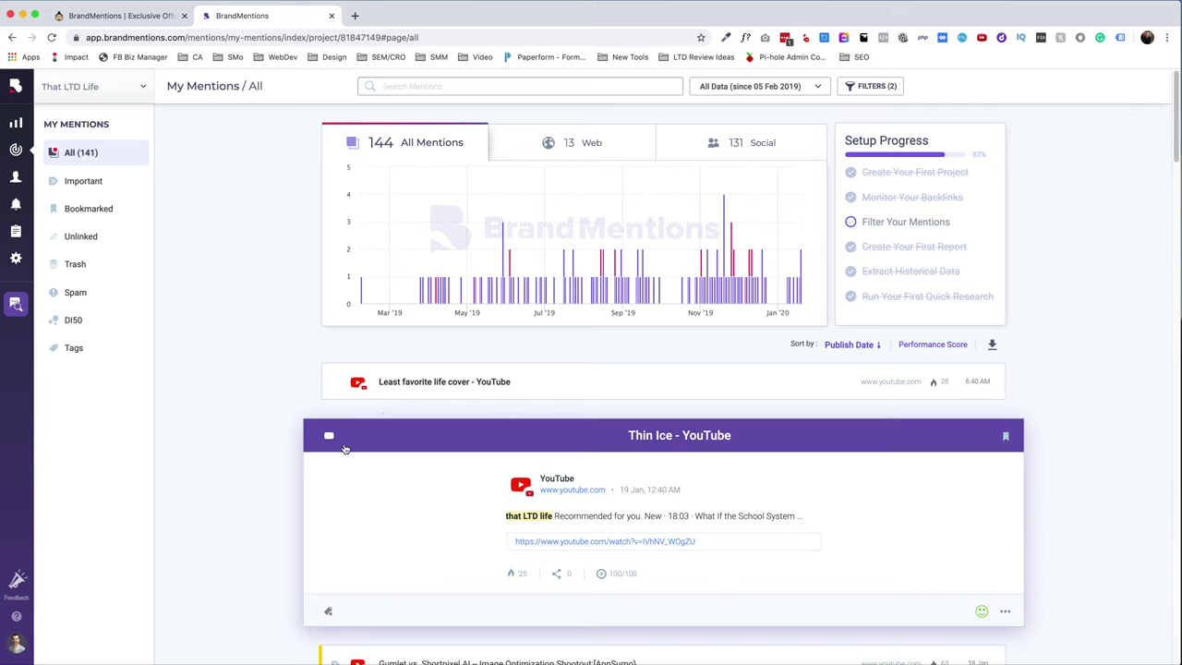
click(1009, 614)
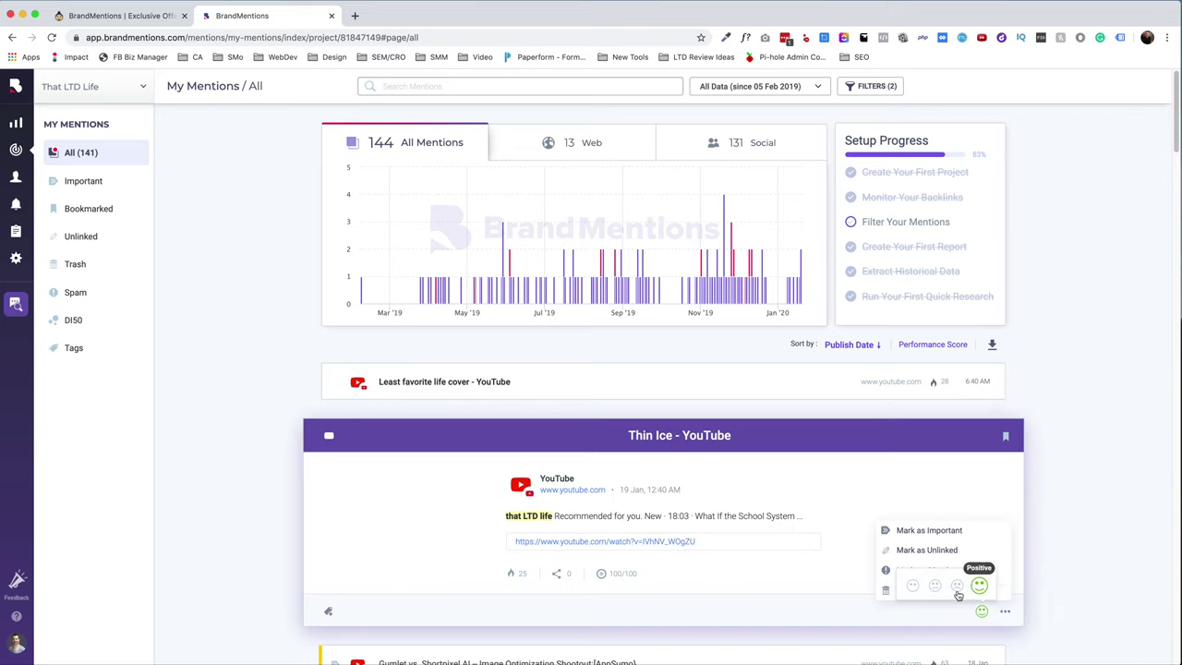
click(910, 589)
click(82, 265)
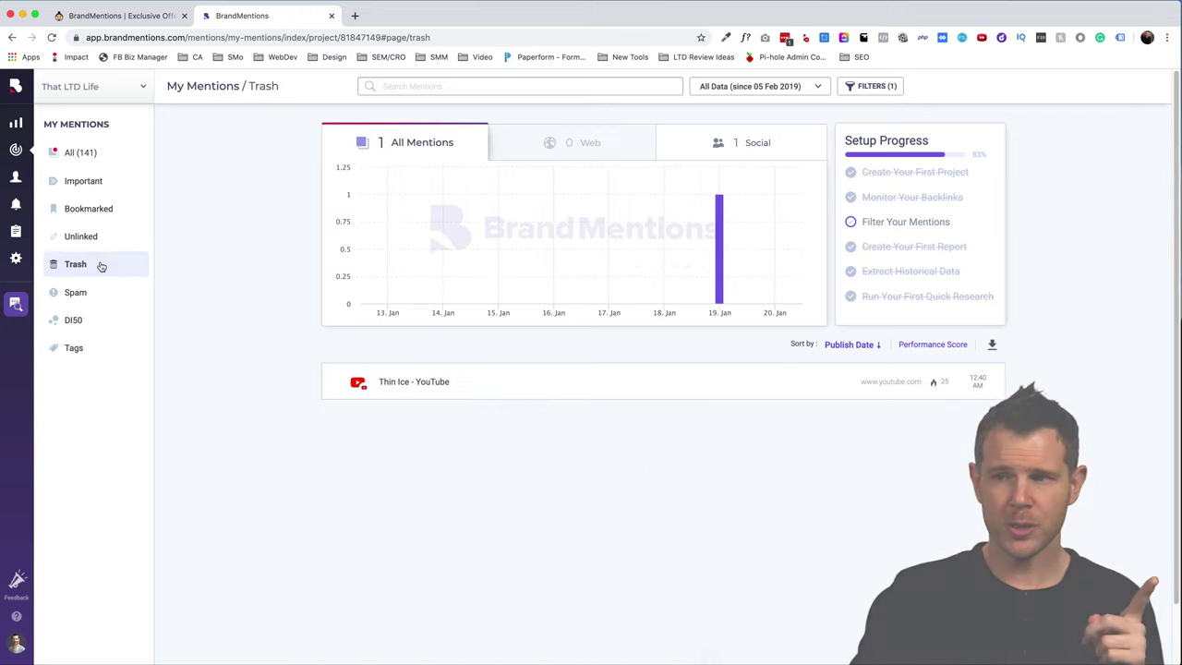
click(592, 381)
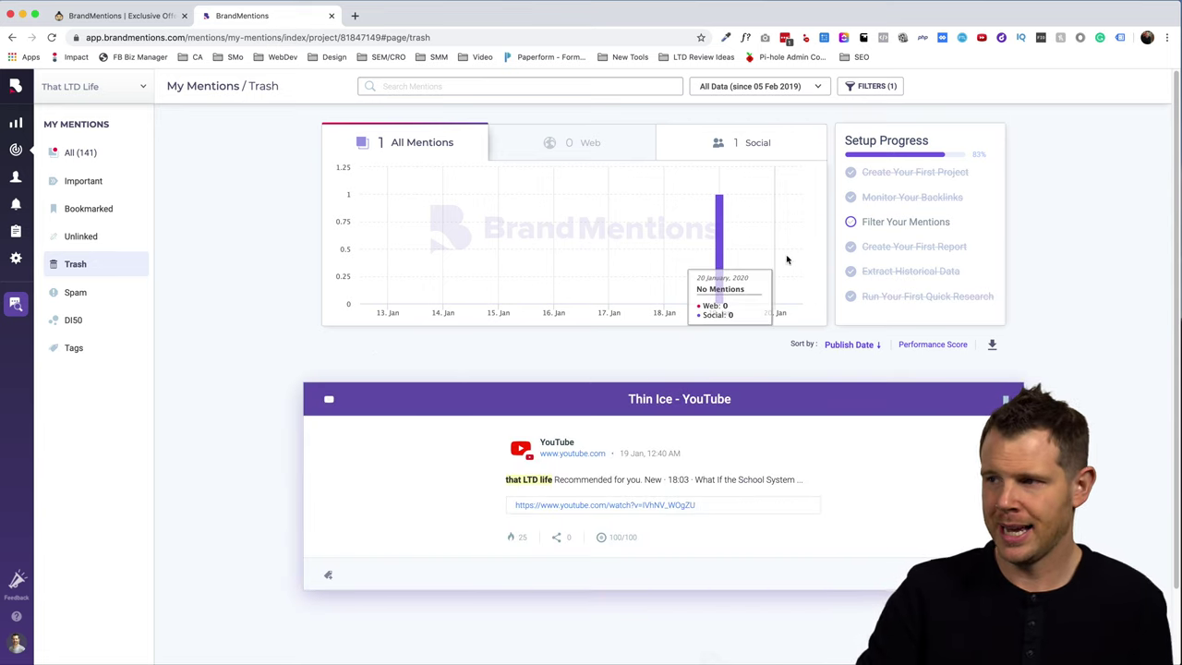
click(80, 153)
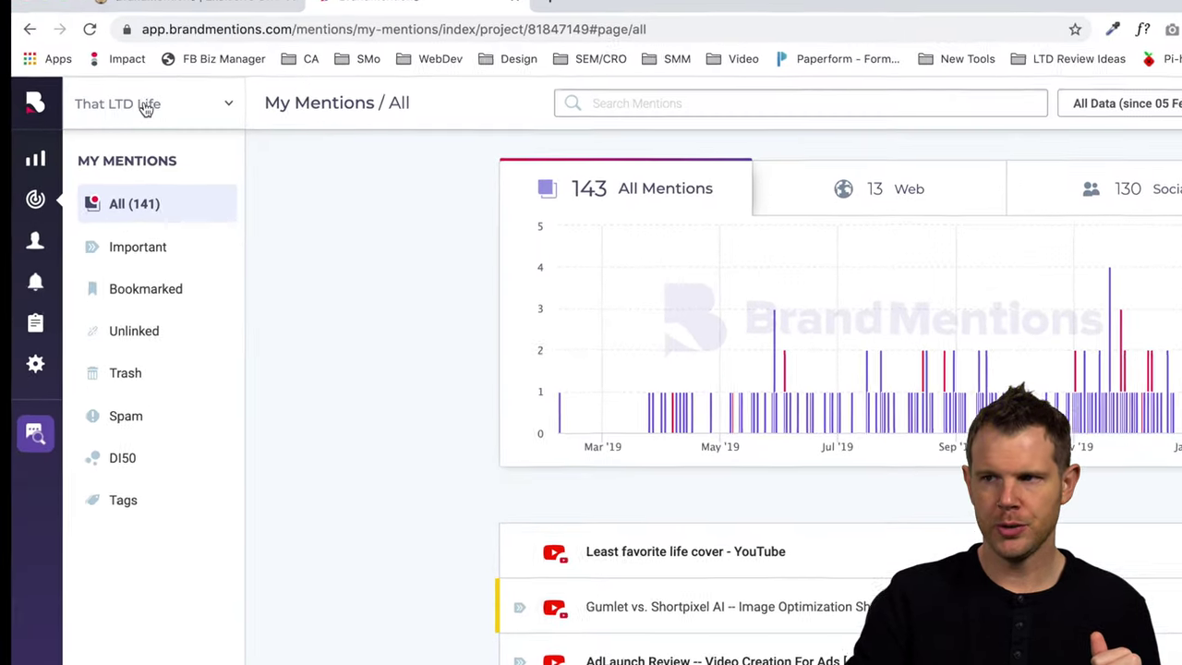
- Begin a new project using a person's full name as the tracked keyword
click(218, 104)
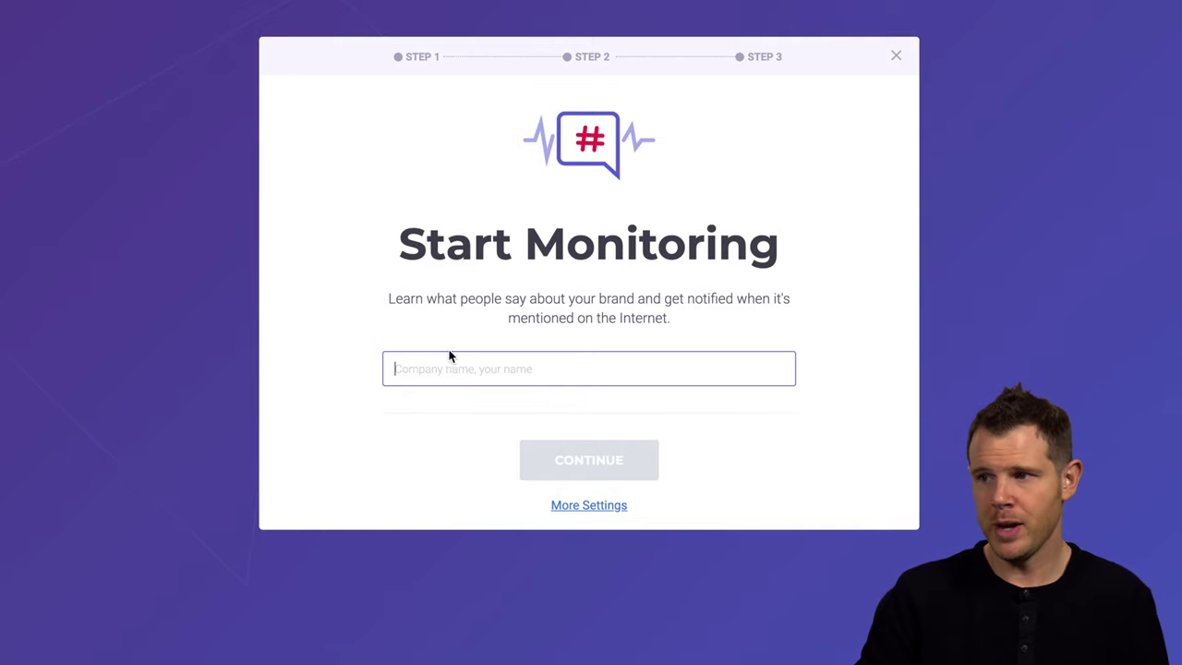
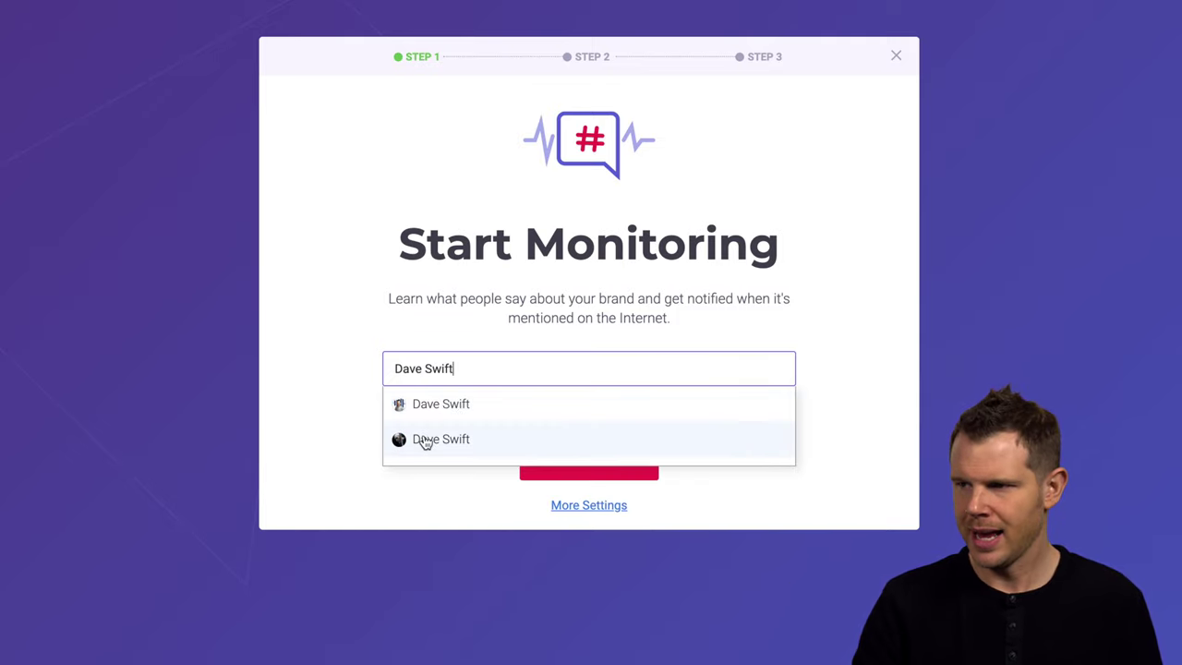
click(425, 442)
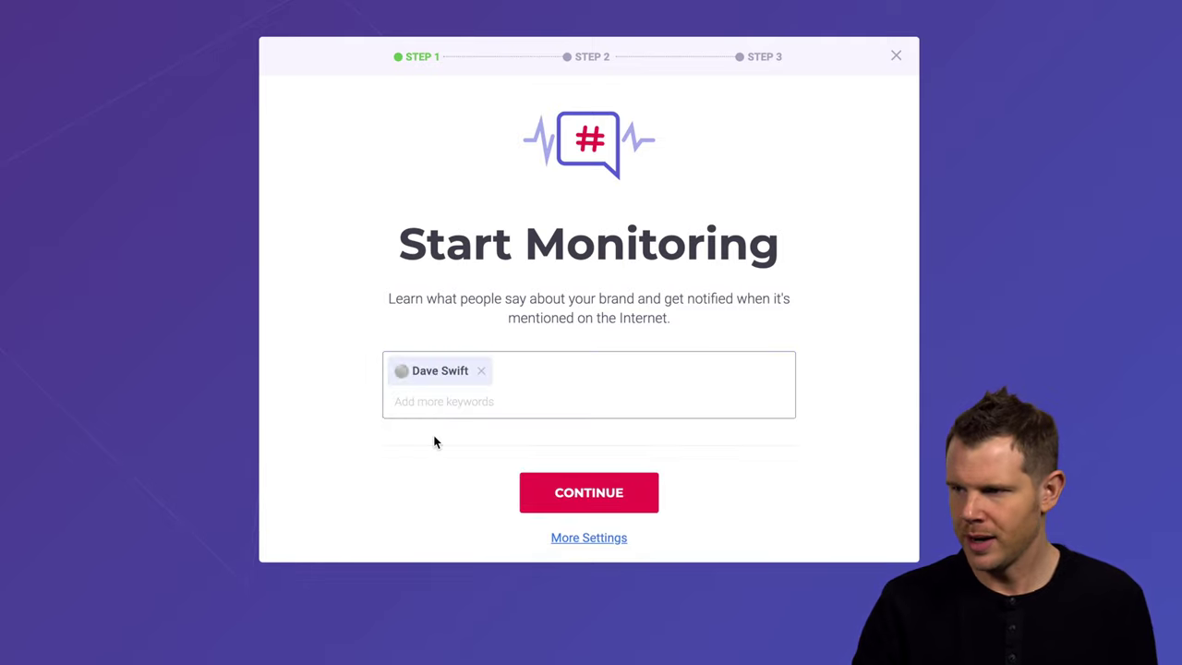
click(595, 498)
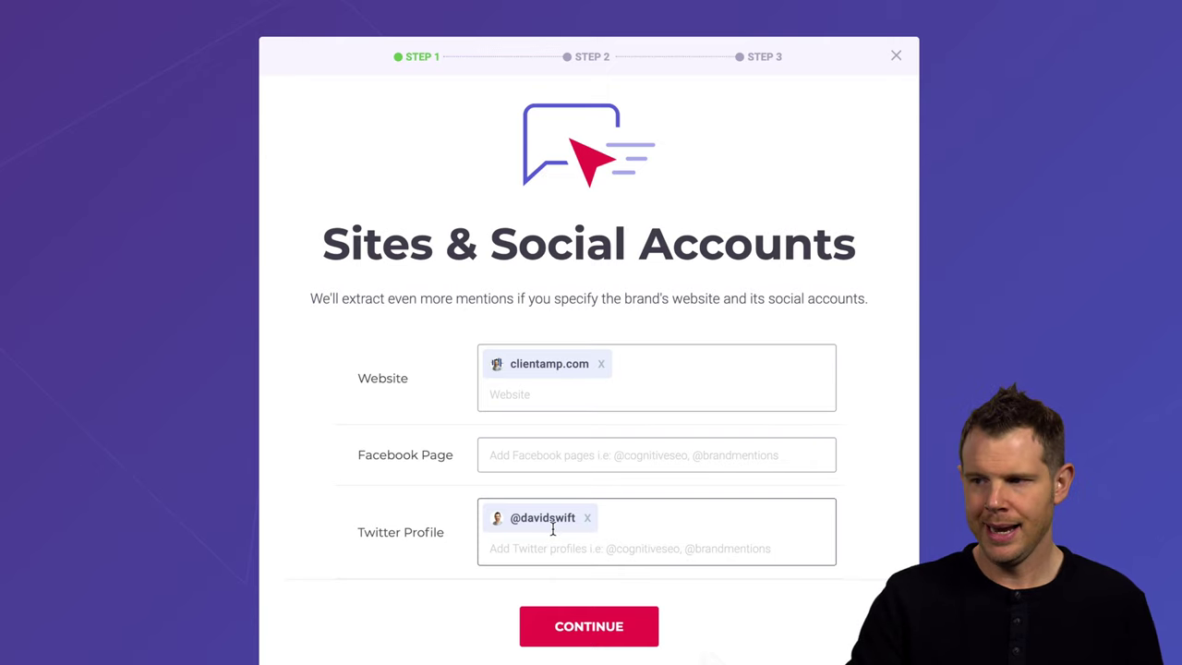
- Add the project's Facebook page handle and start it worldwide in any language
click(502, 453)
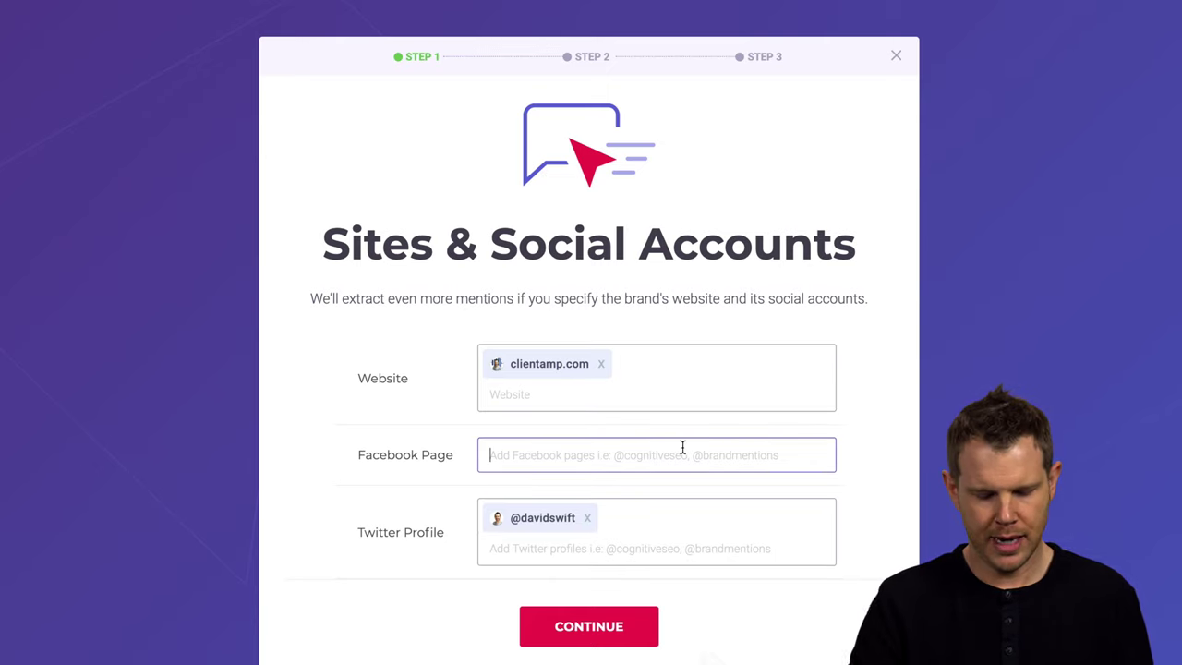
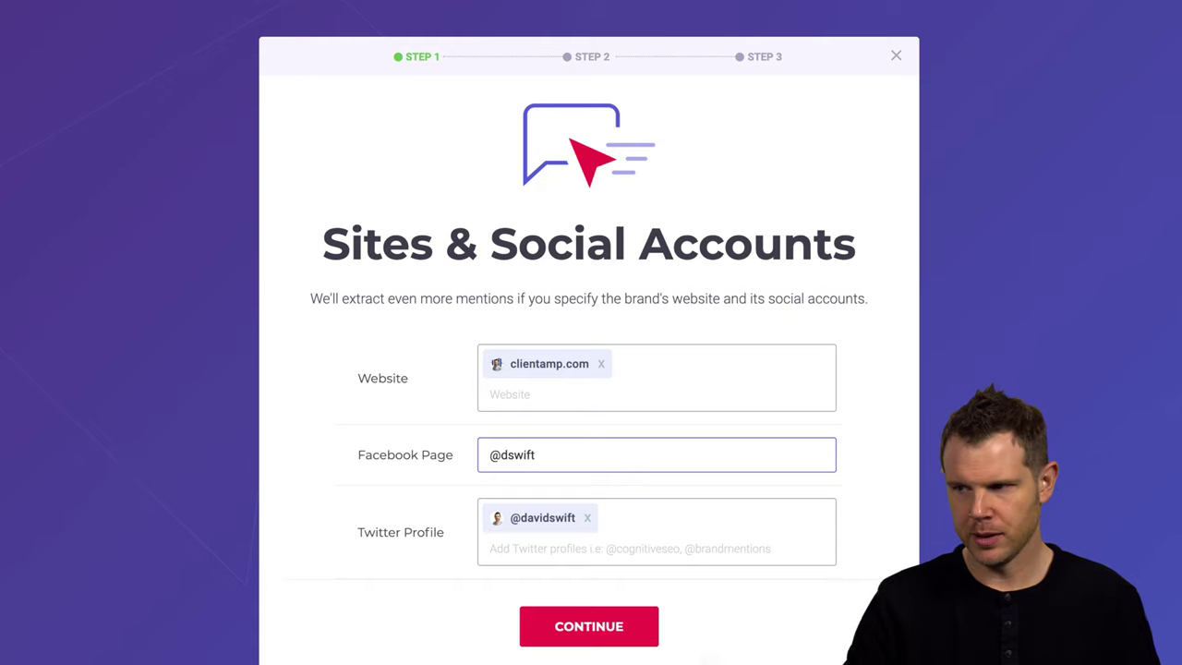
key(Return)
click(589, 656)
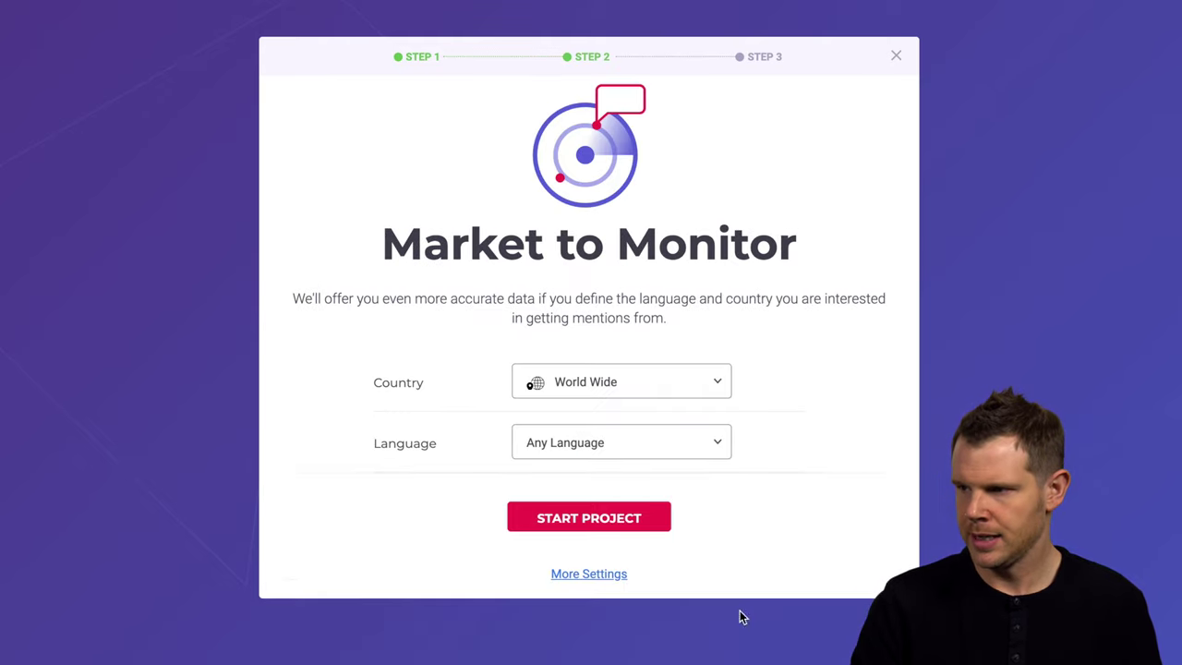
click(587, 519)
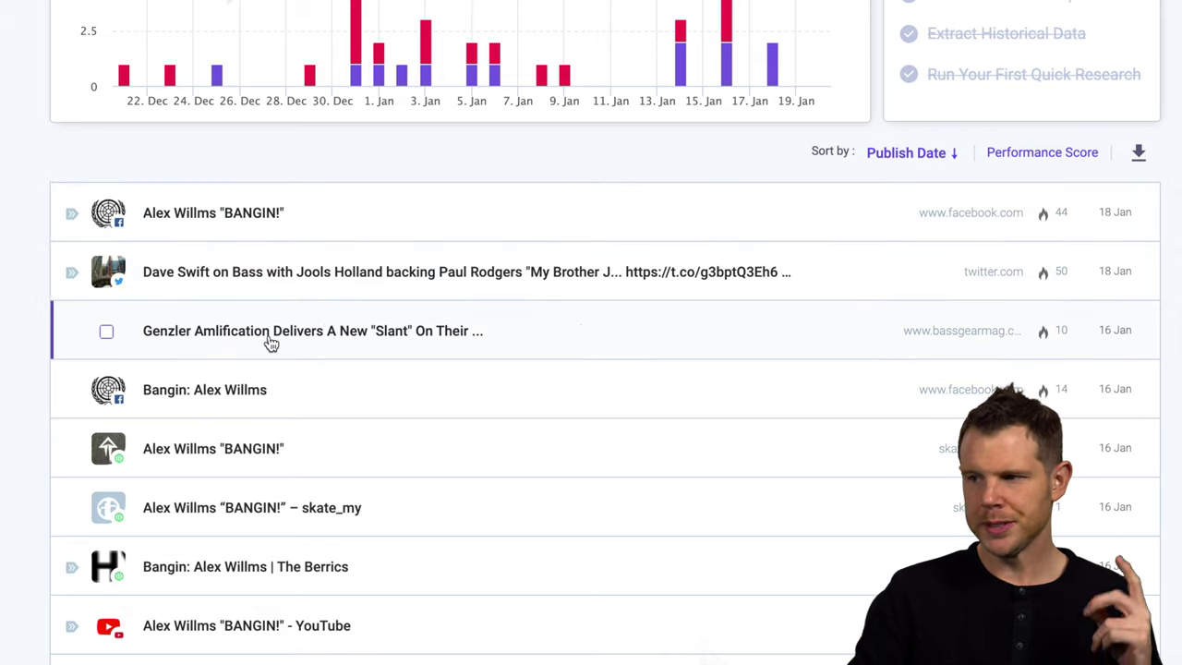
- Expand the first mention in the new project's list to read its post
click(189, 221)
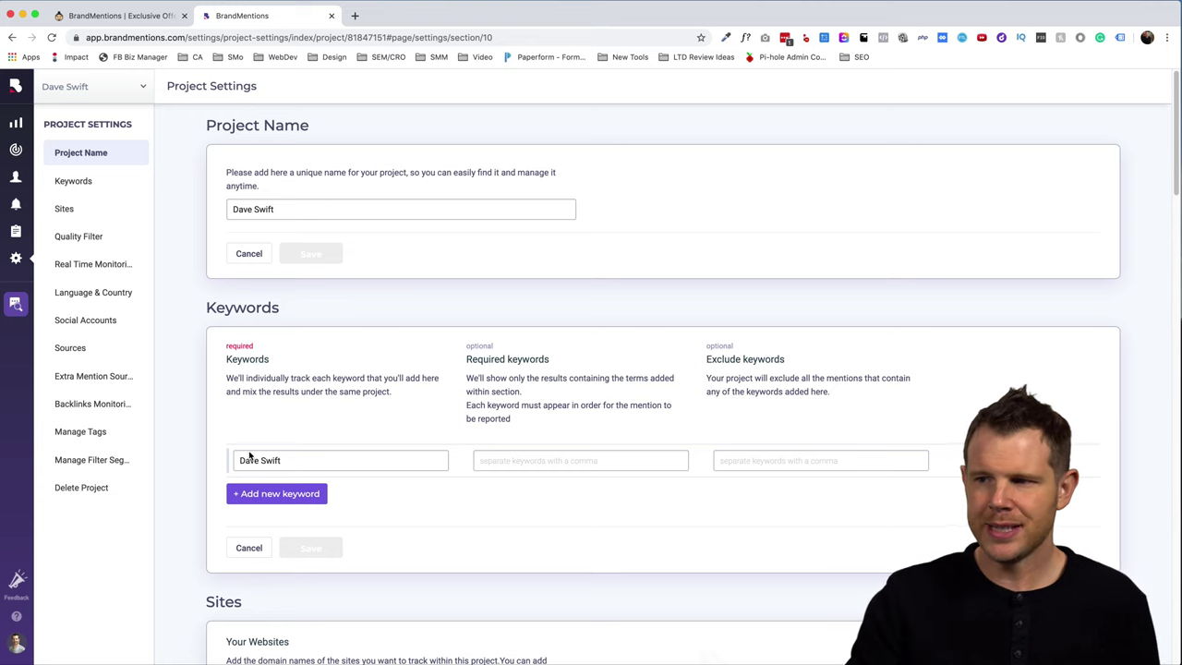
- Add bass, bassist, skateboard, skate and sk8 as the project's excluded keywords
click(291, 460)
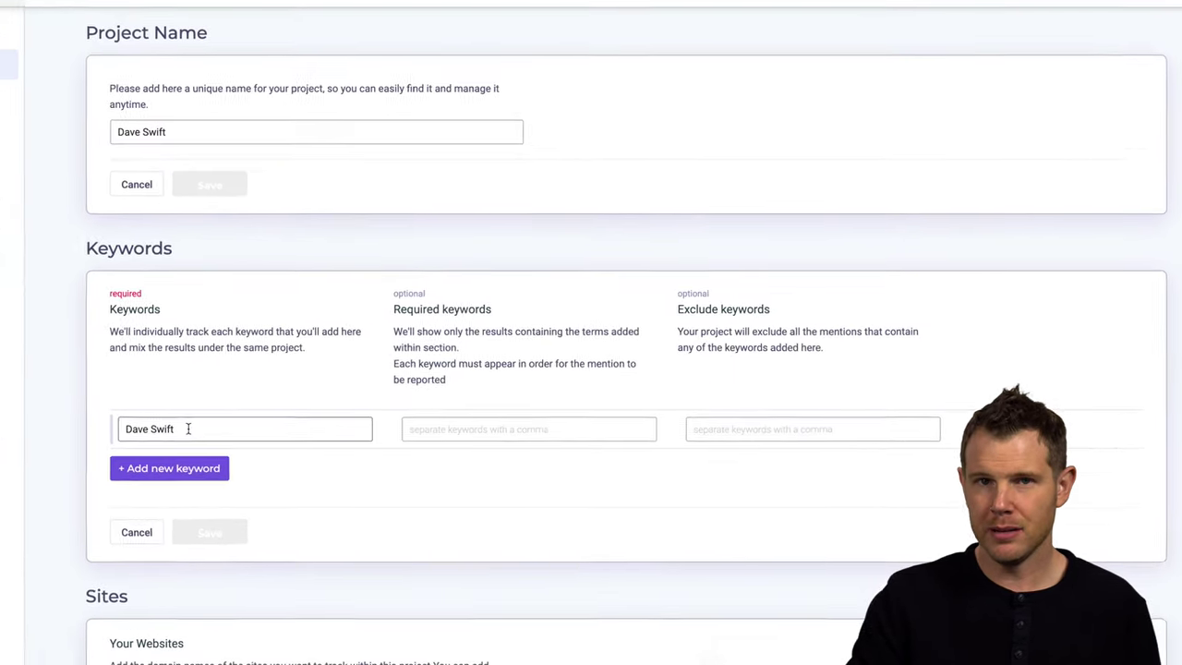
click(548, 429)
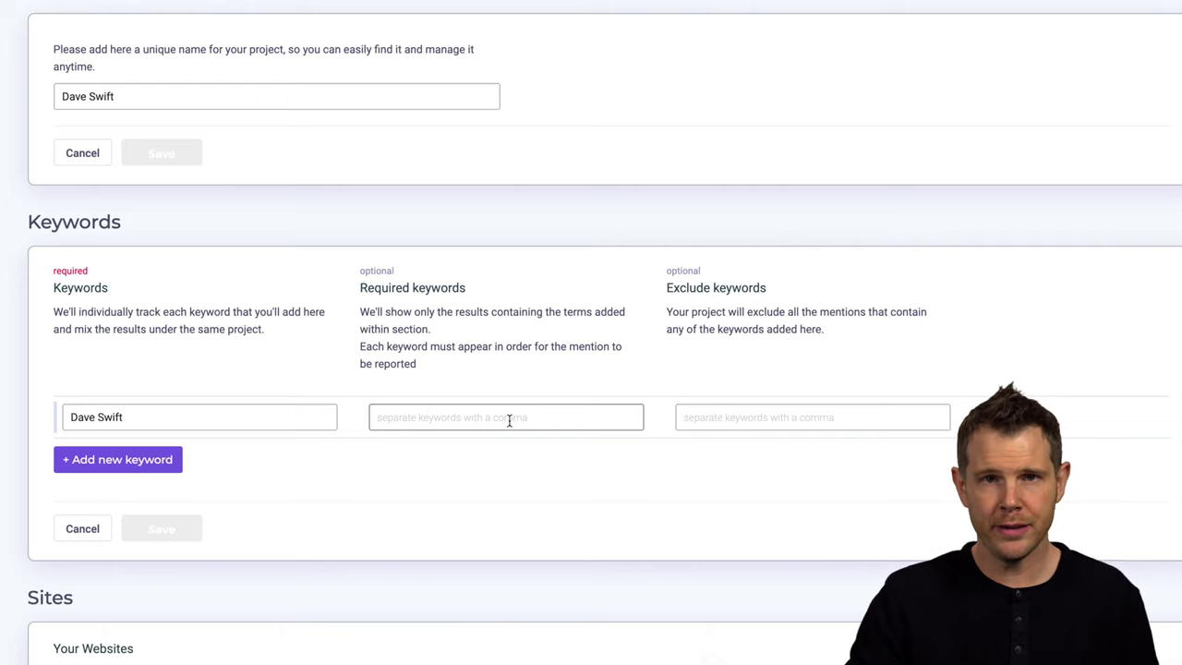
text(lifetime deals)
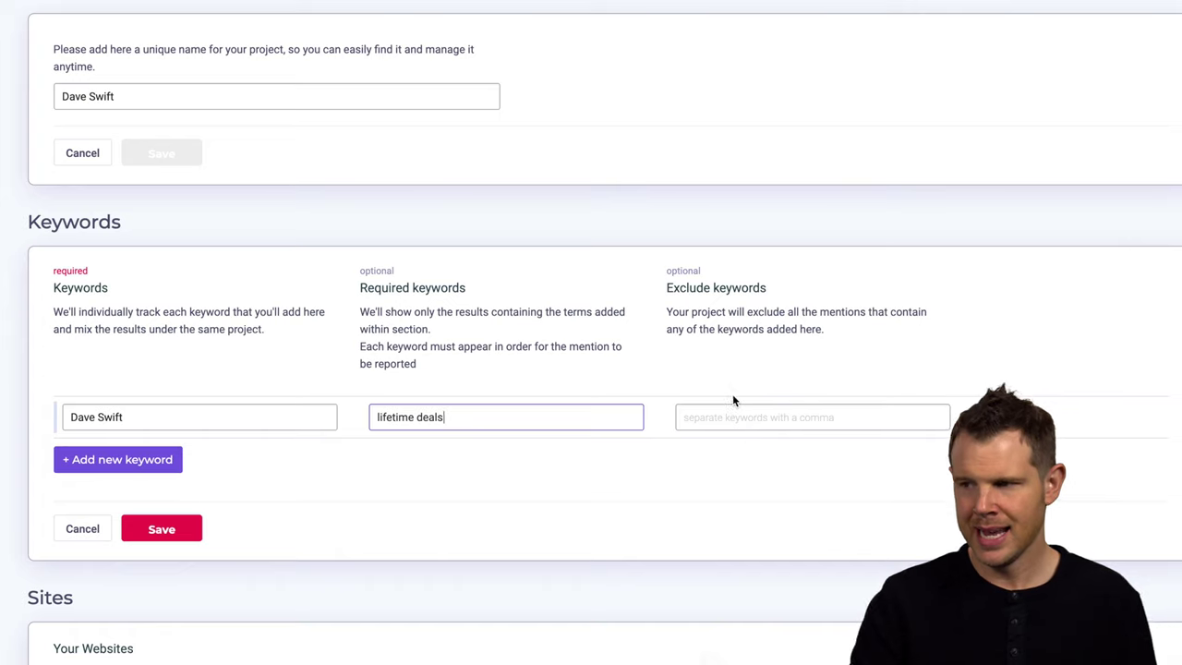
click(748, 417)
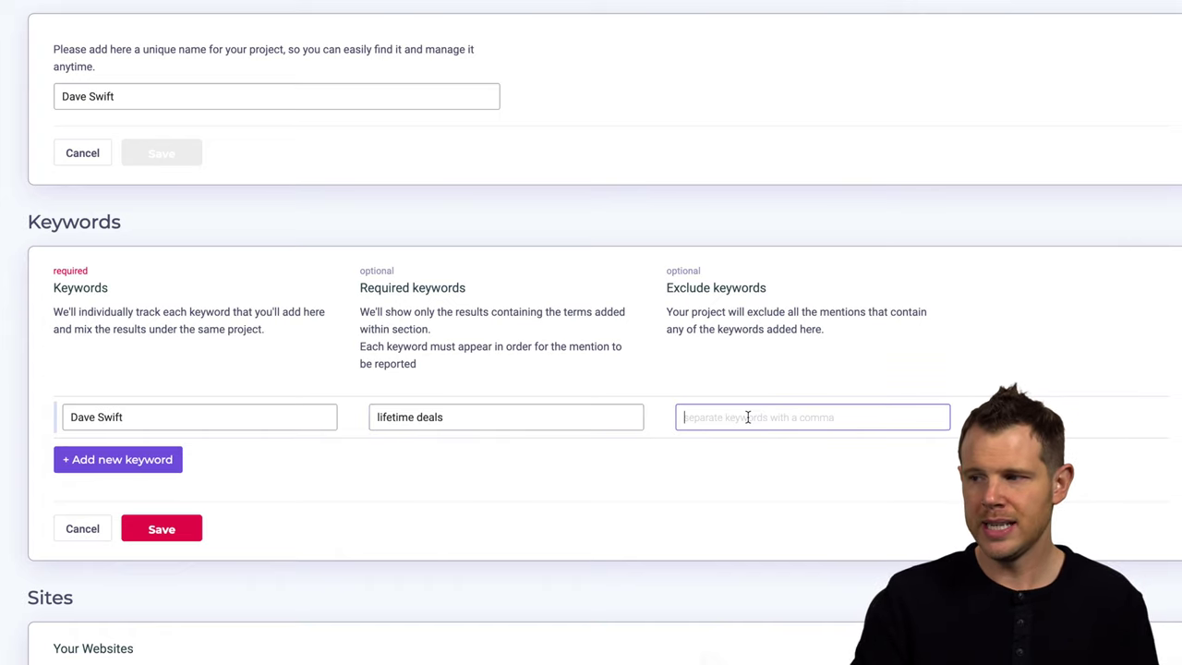
text(bass, ba)
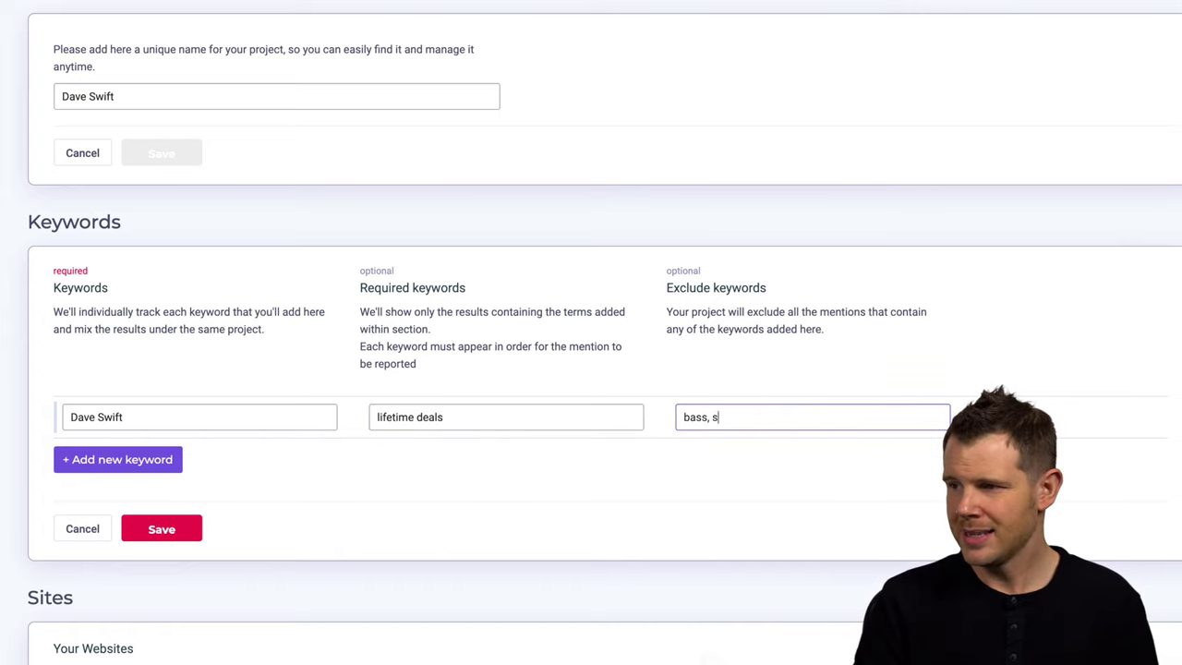
text(ssist,)
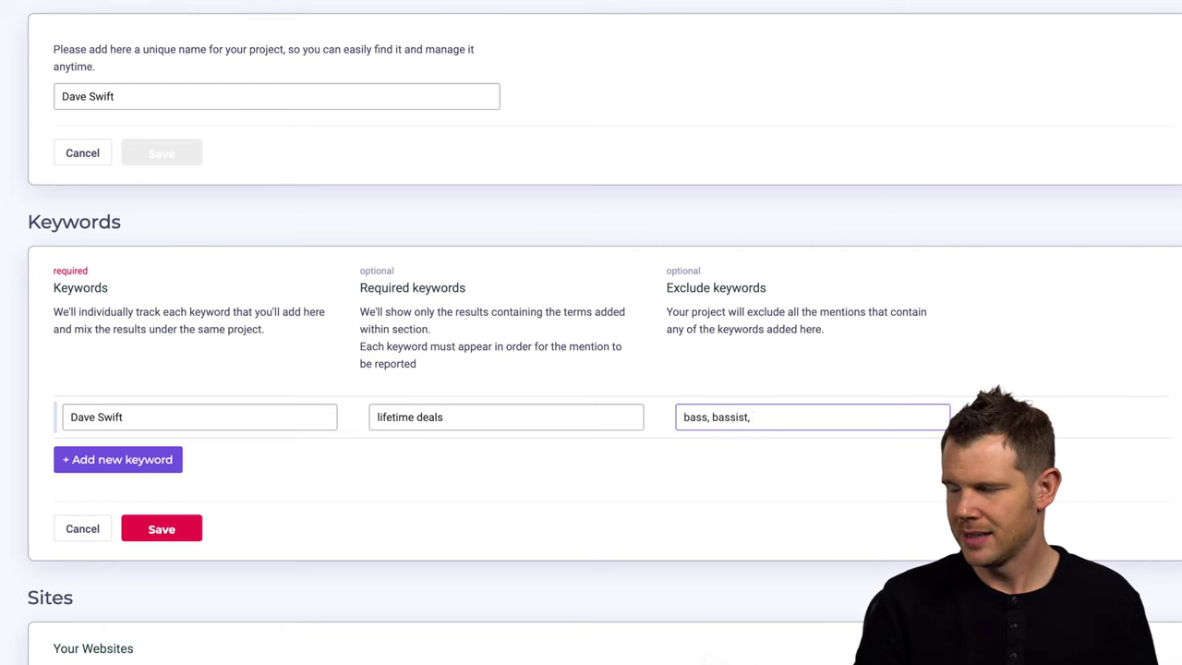
text( skateboard, skate, sk8,)
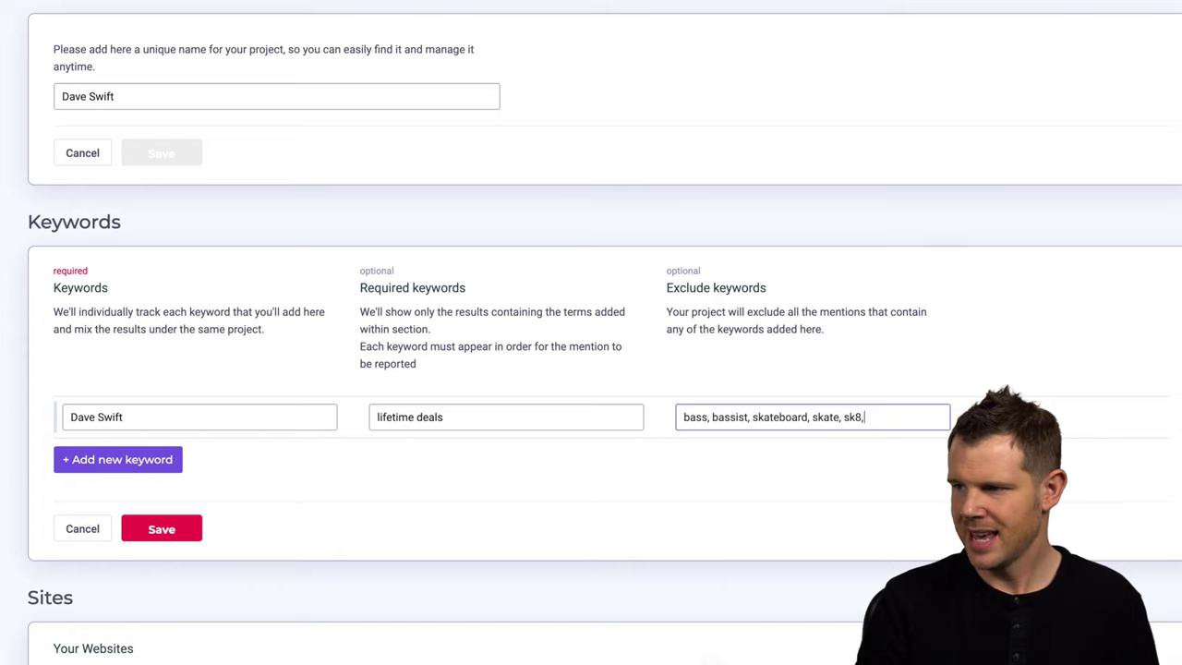
click(393, 305)
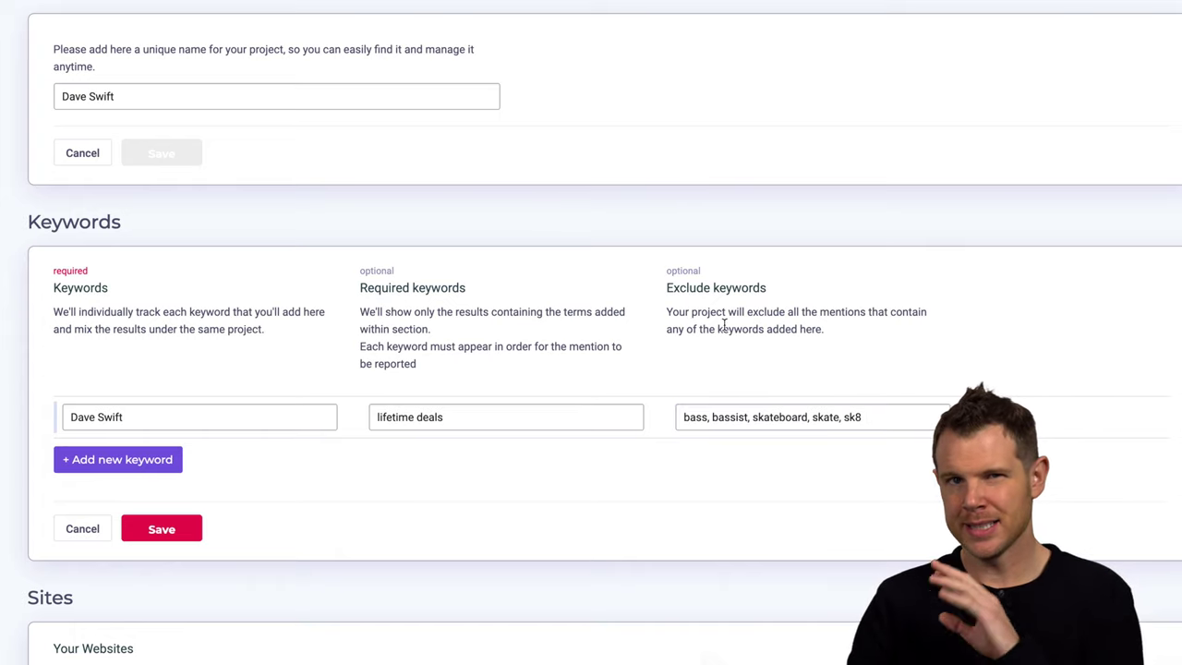
- Delete the 'lifetime deals' required keyword so the required keywords field is empty
click(544, 417)
drag(490, 417, 328, 418)
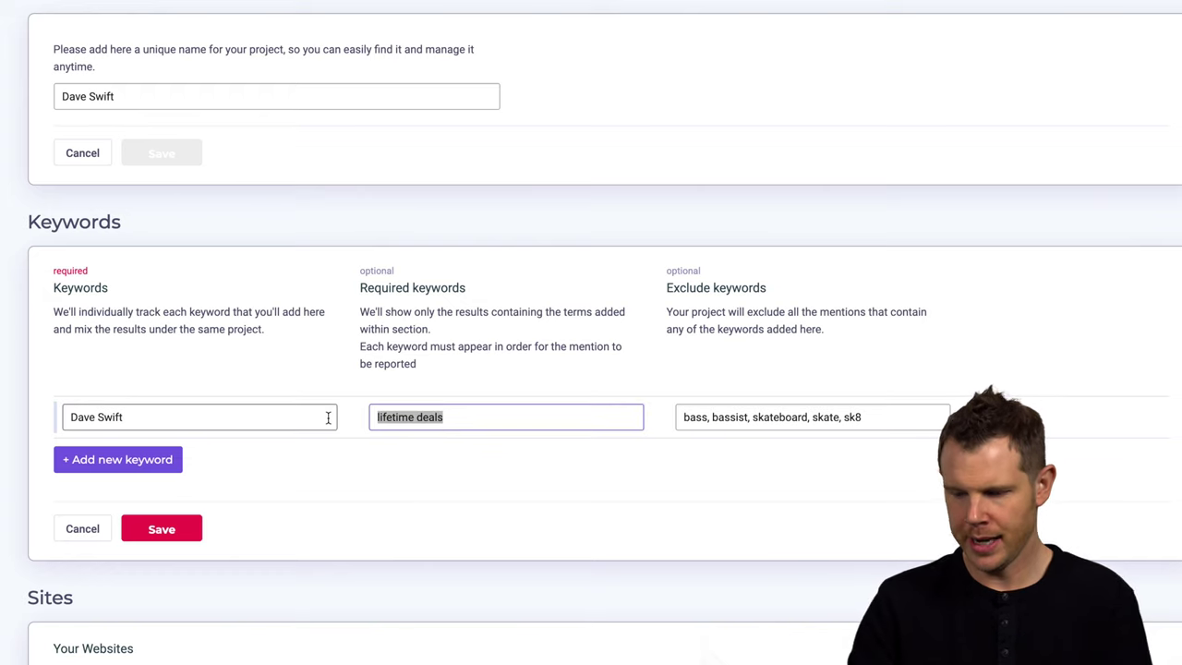
key(BackSpace)
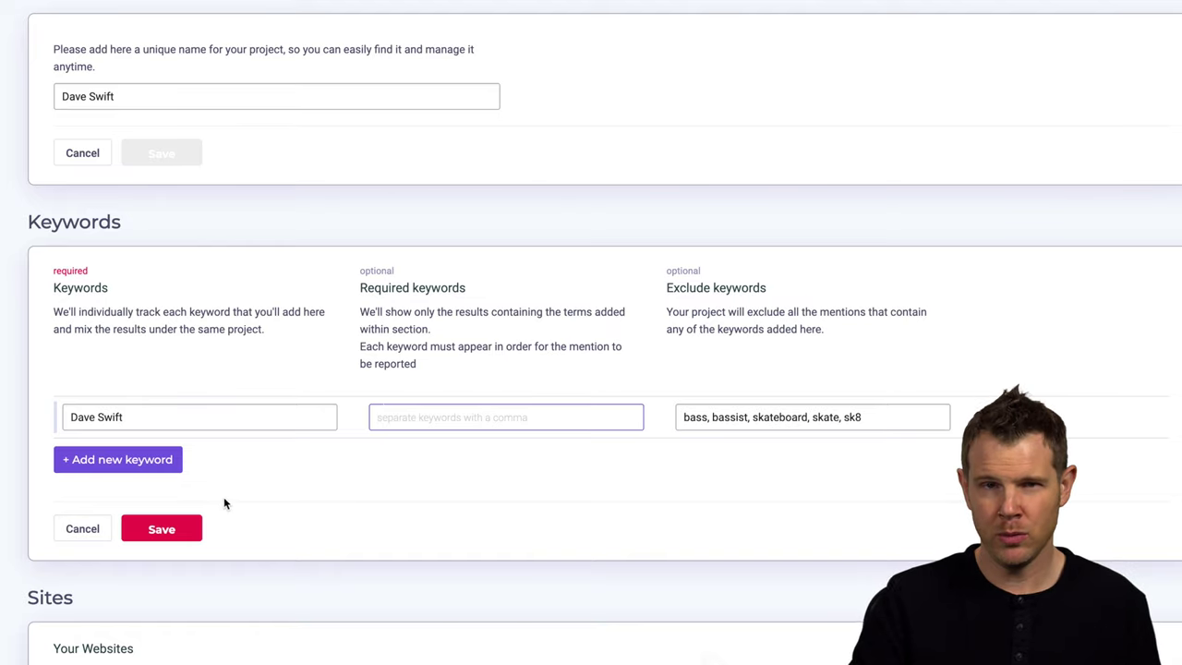
- Save the keyword changes, removing mentions from the previous settings, and rerun the project
click(188, 531)
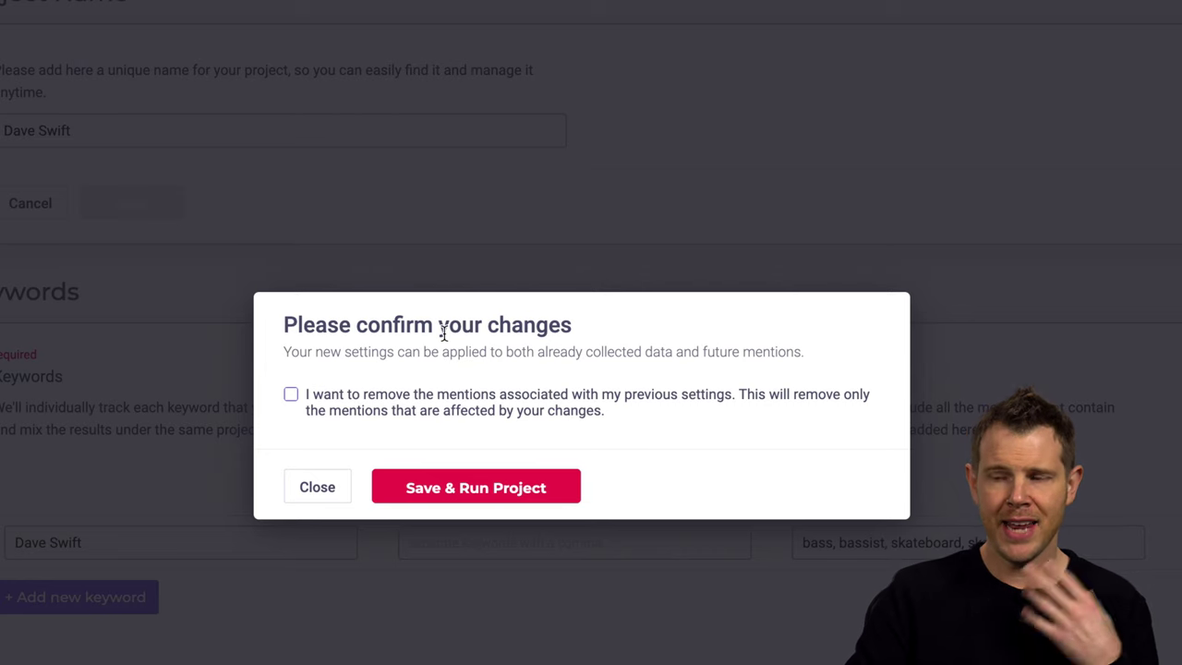
click(308, 397)
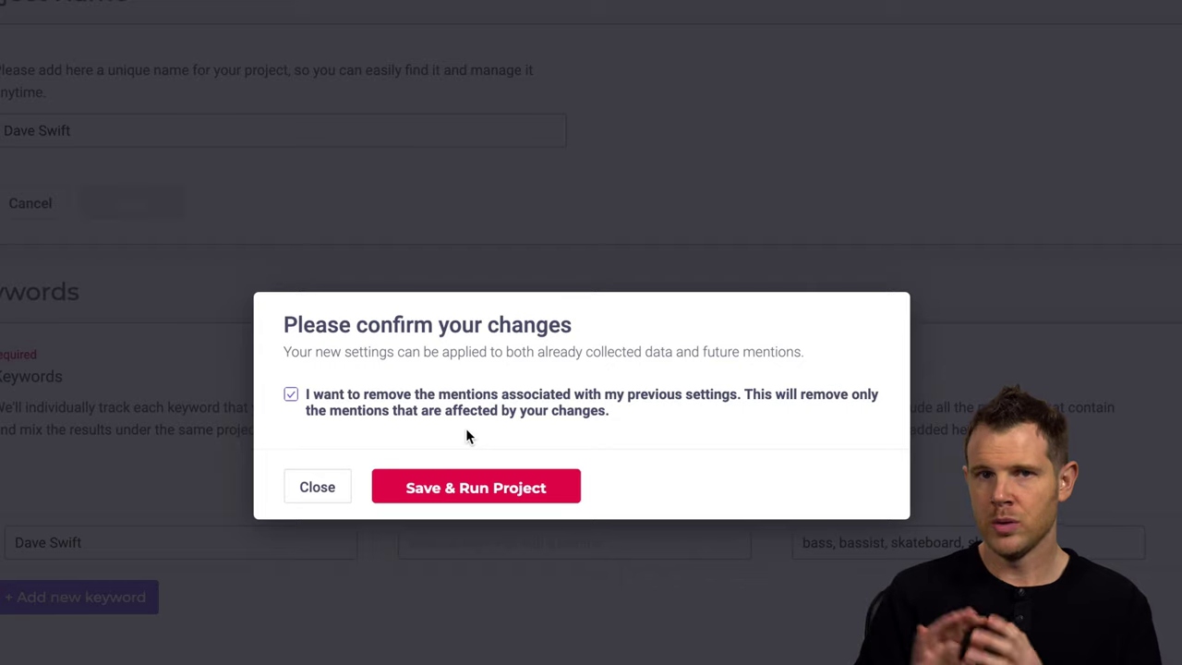
click(519, 489)
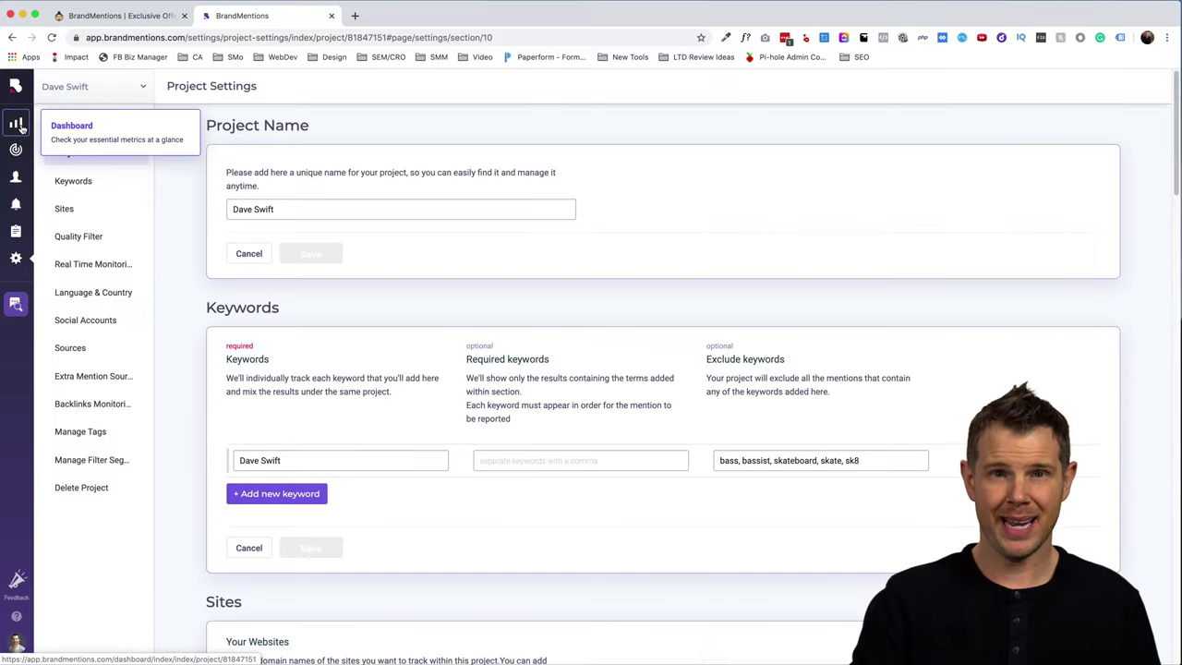
- Review the dashboard's latest mentions, expanding the YouTube, Facebook and Skateboarding School entries
click(16, 123)
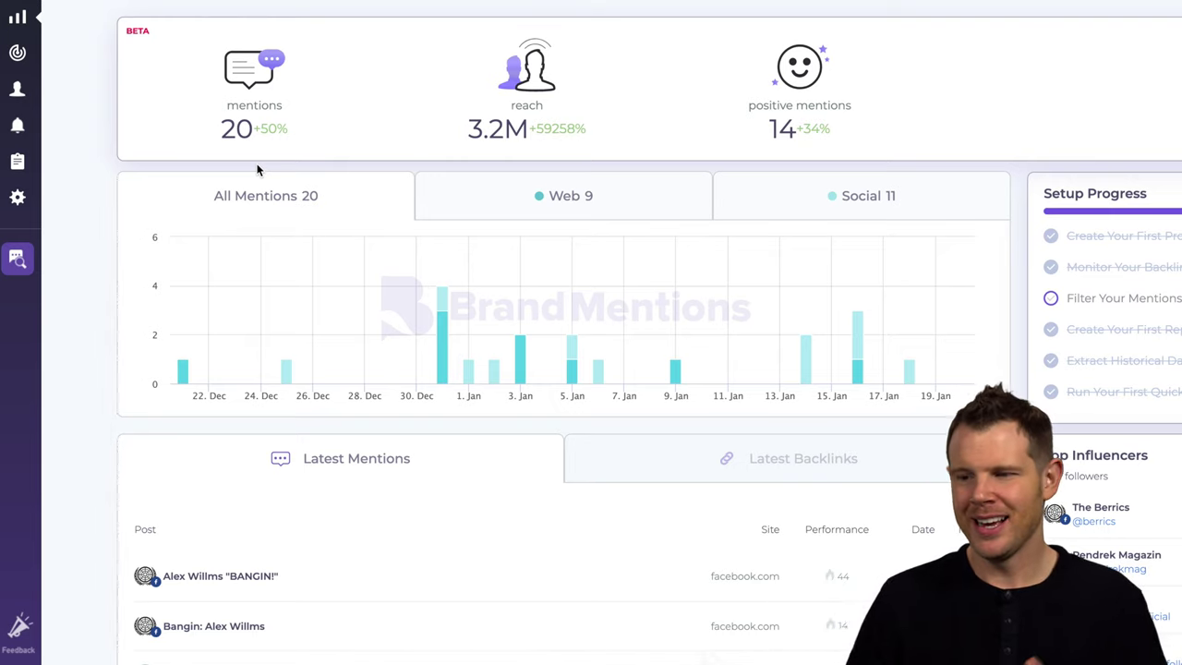
scroll(531, 469, down, 2)
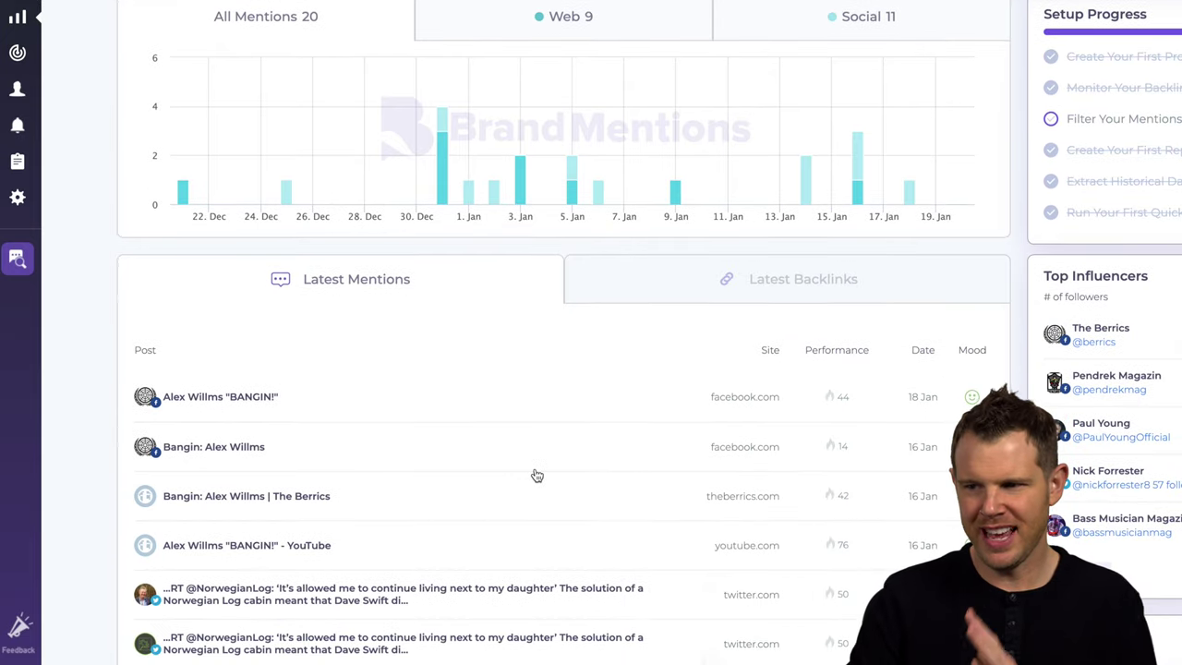
scroll(537, 475, down, 3)
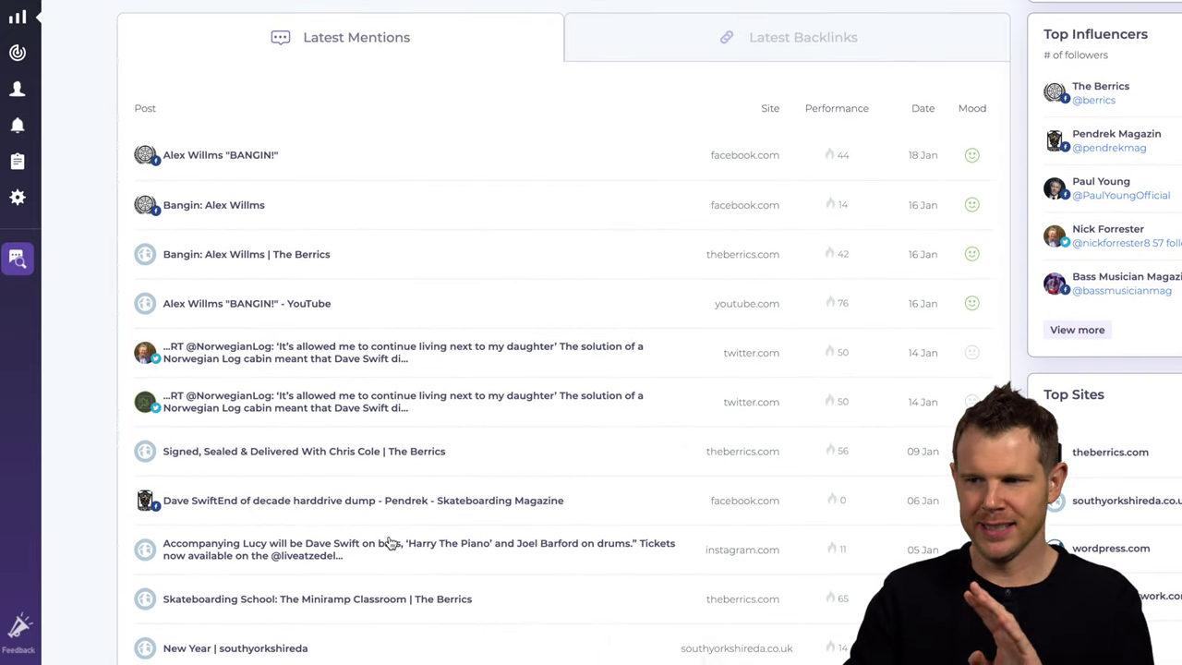
click(300, 315)
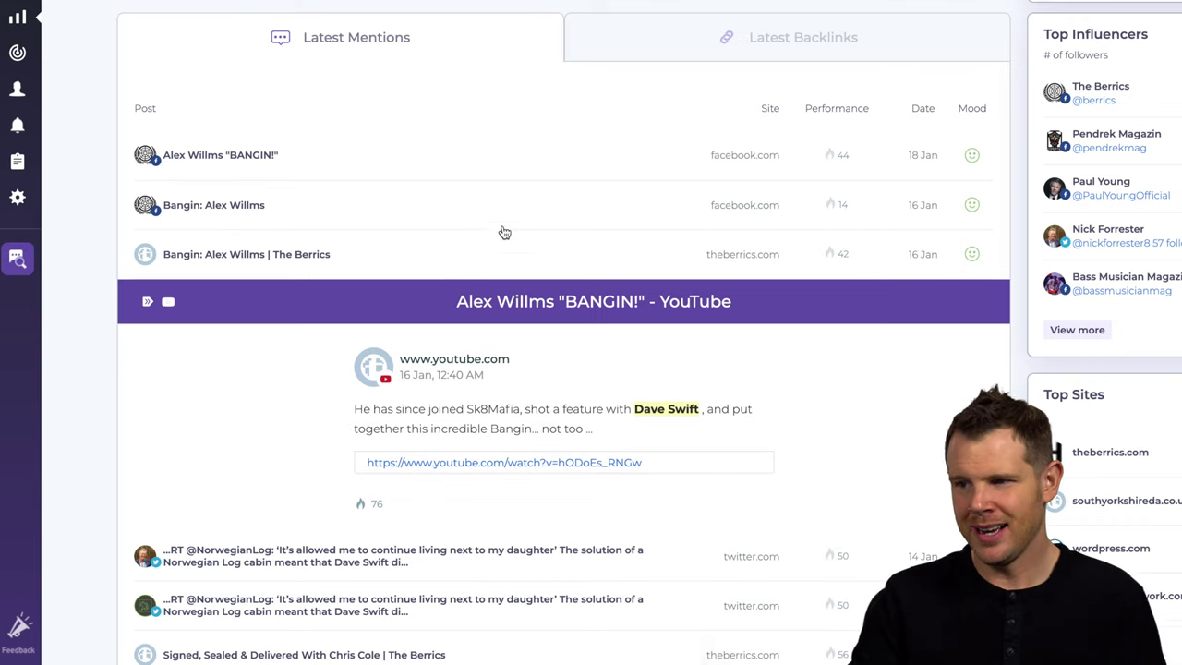
click(454, 151)
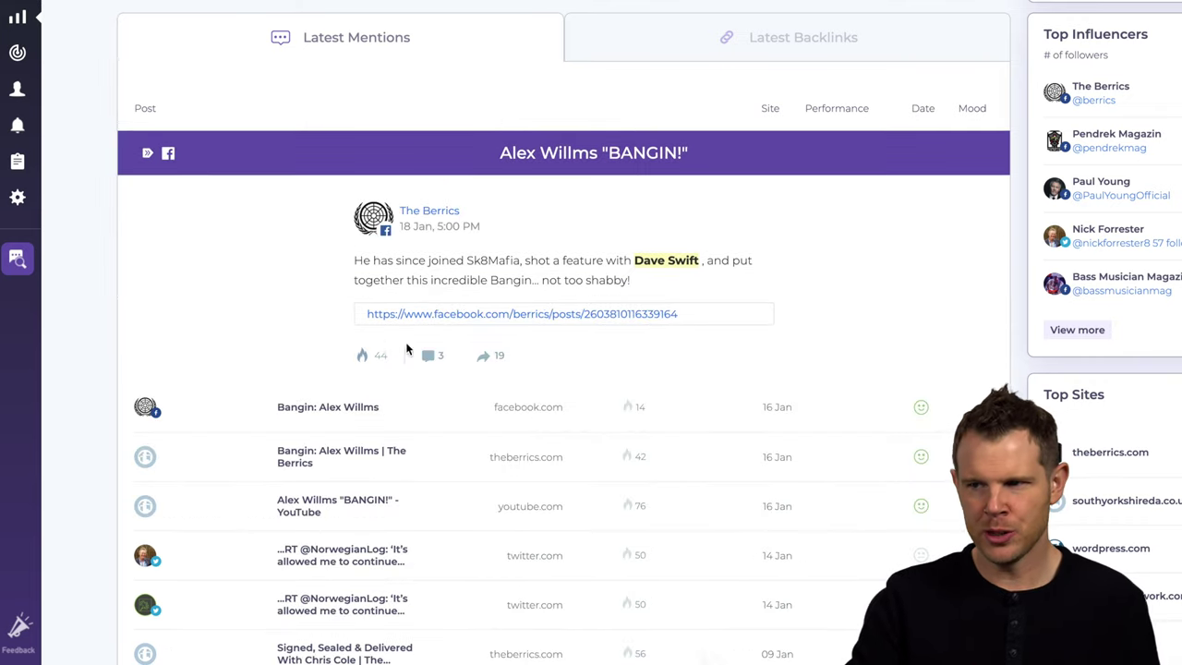
scroll(397, 488, down, 4)
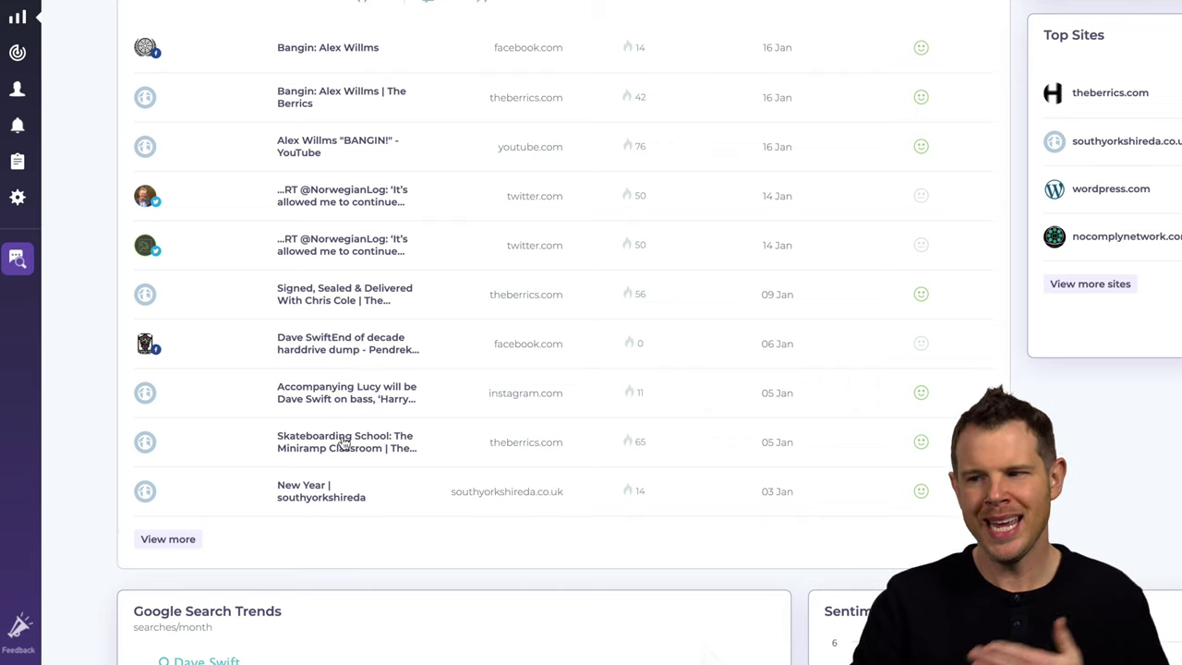
click(342, 441)
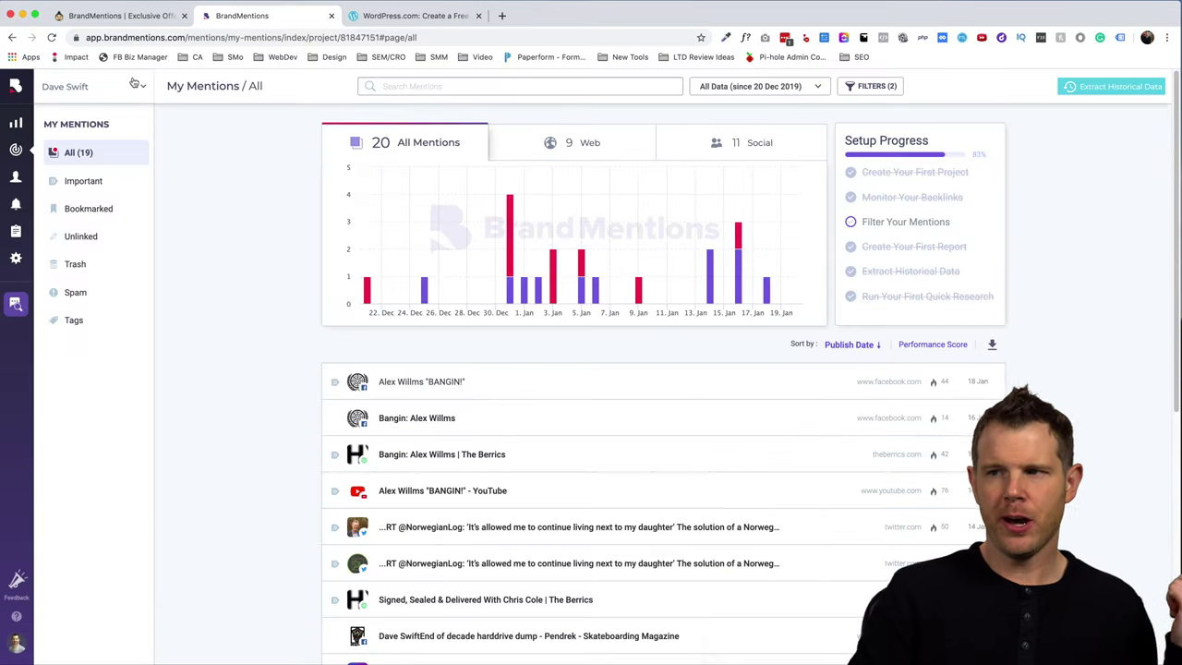
- Switch to the That LTD Life project and open its project settings
click(134, 86)
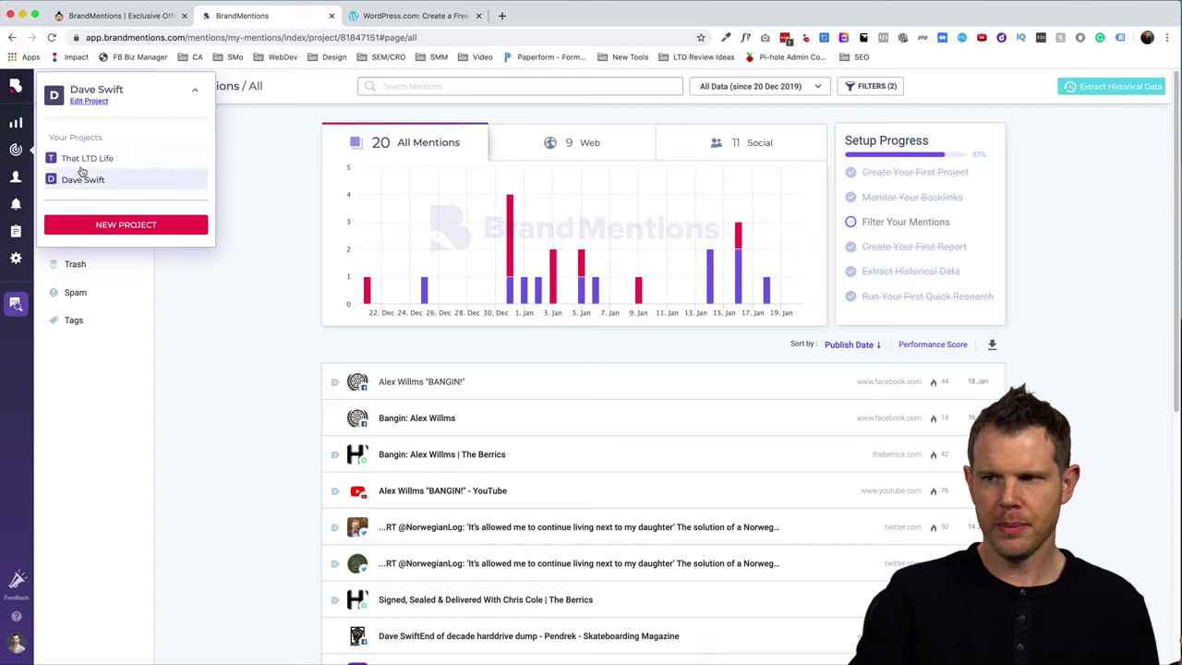
click(85, 160)
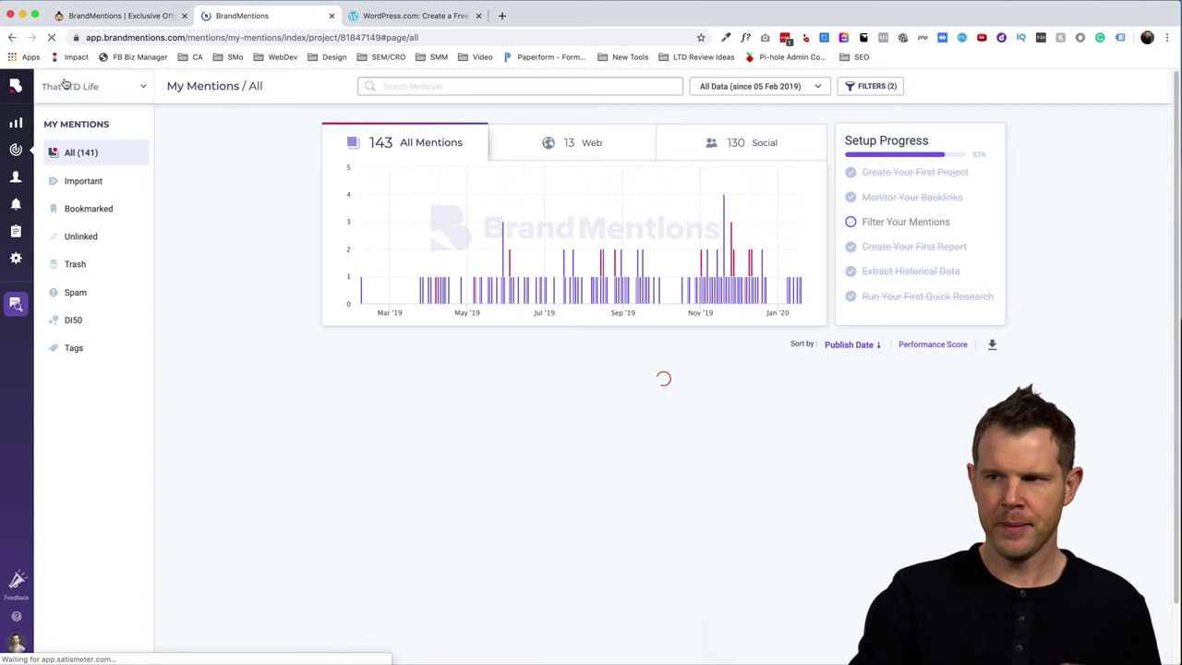
click(97, 92)
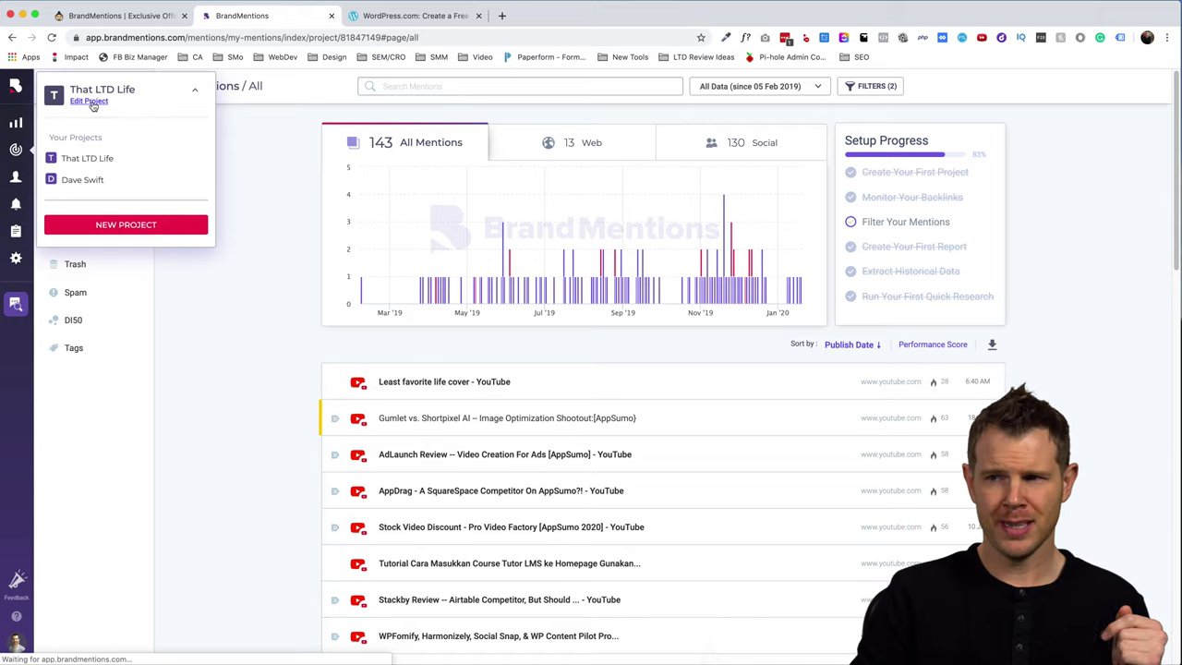
click(91, 102)
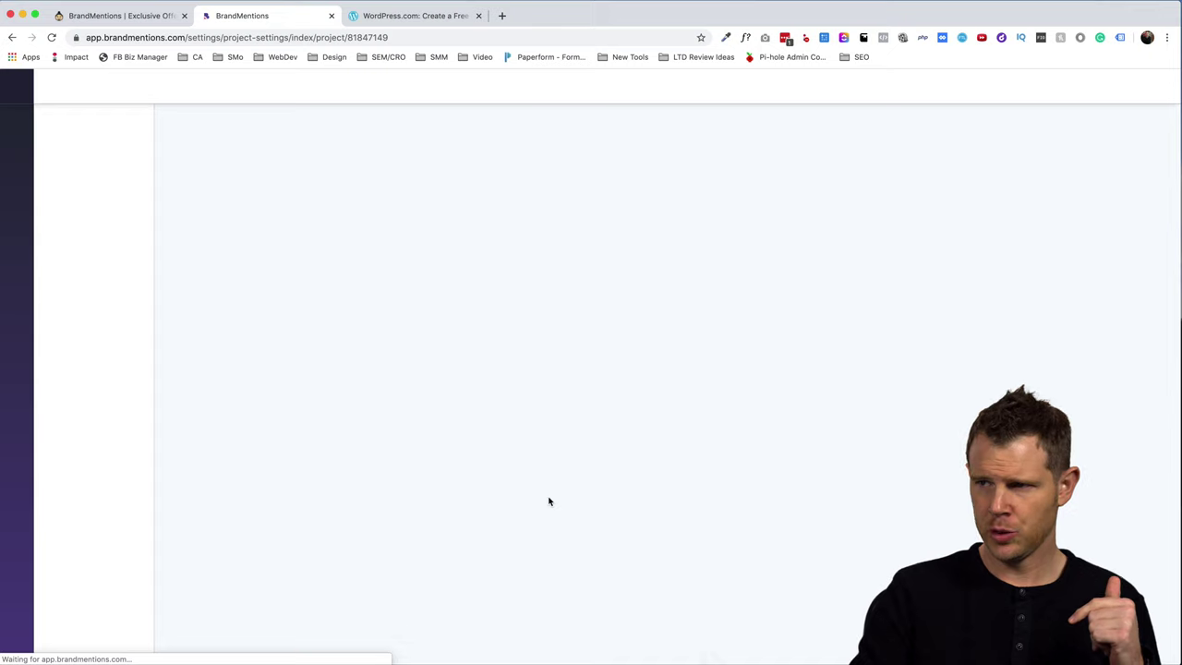
- Scroll That LTD Life's settings down to the Delete Project section
scroll(549, 499, down, 20)
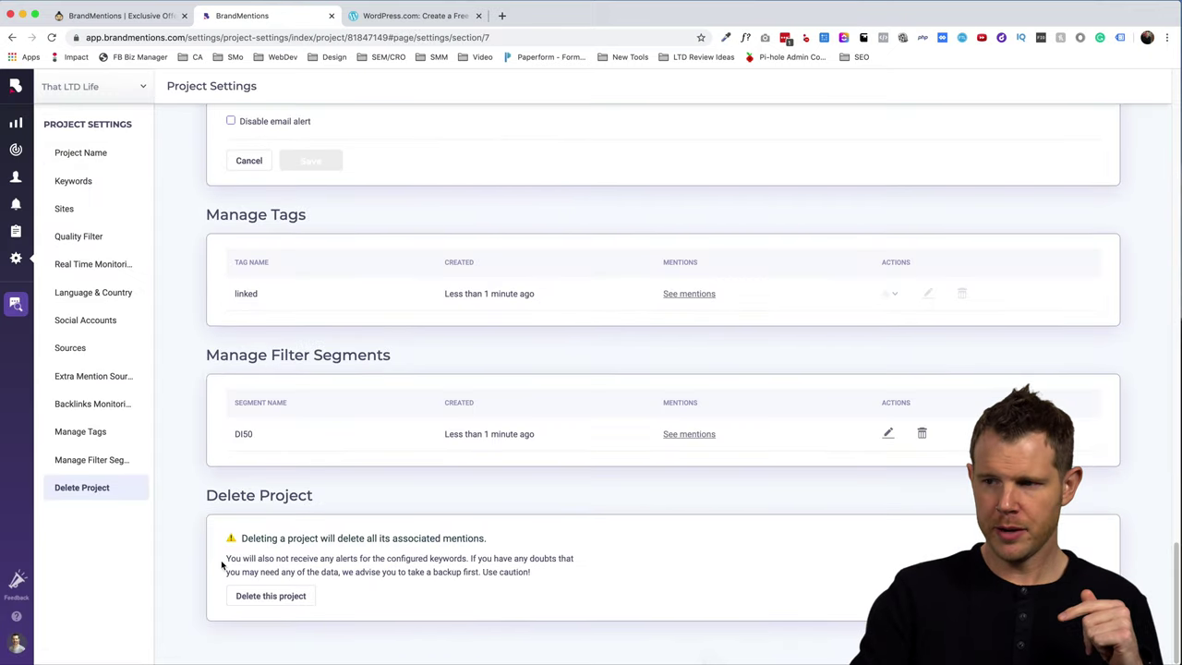